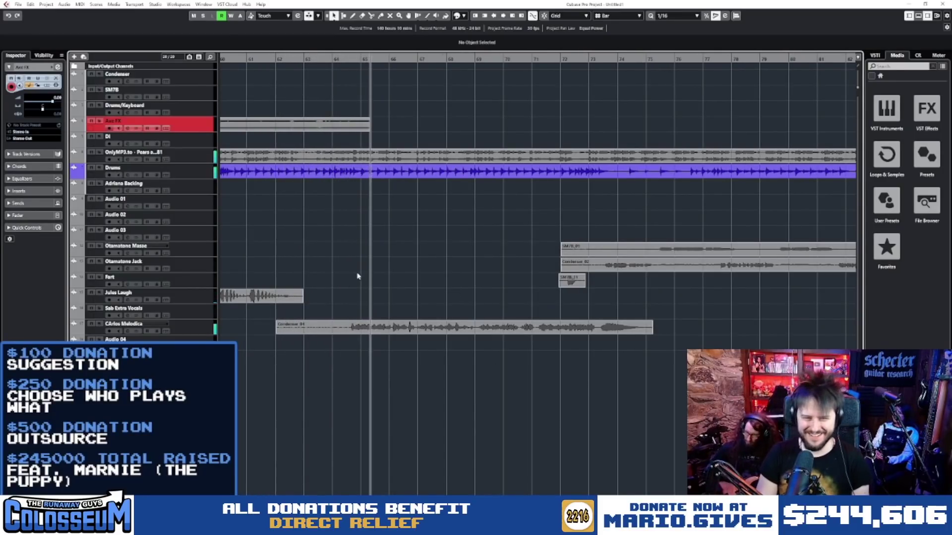
Step: Stop recording on the Axe FX track and move the recorded clip onto a separate track below Audio 04
key("space")
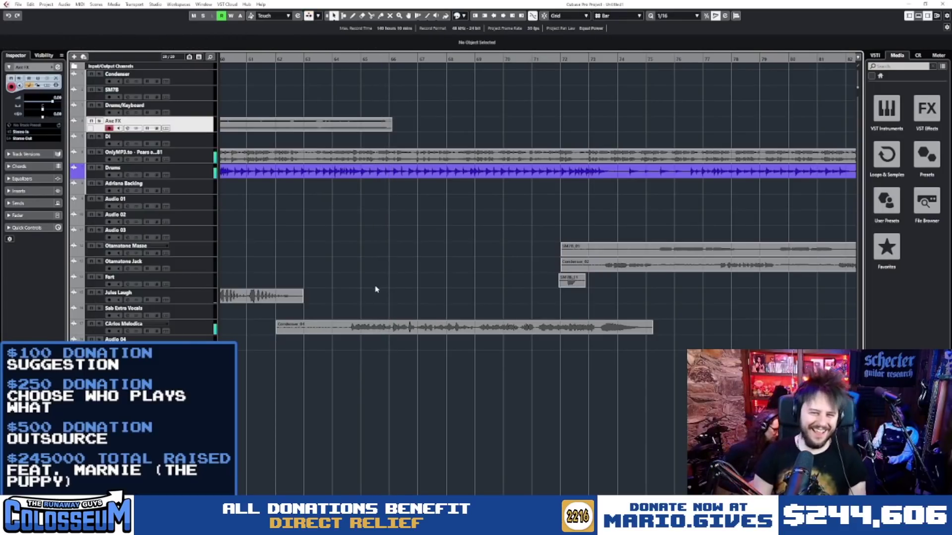
scroll(409, 278, "down", 4)
left_click_drag(320, 126, 336, 361)
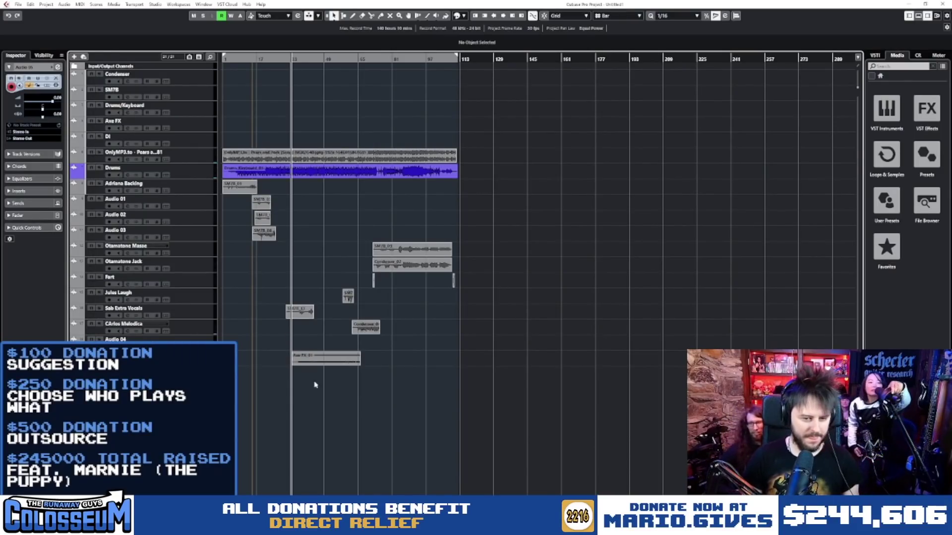
scroll(327, 382, "up", 5)
scroll(342, 394, "left", 3)
left_click(607, 356)
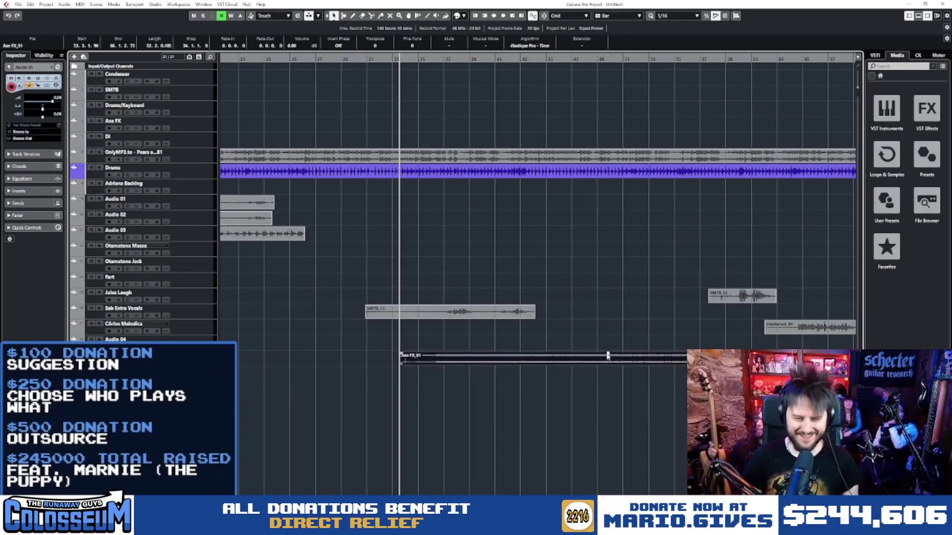
left_click(563, 405)
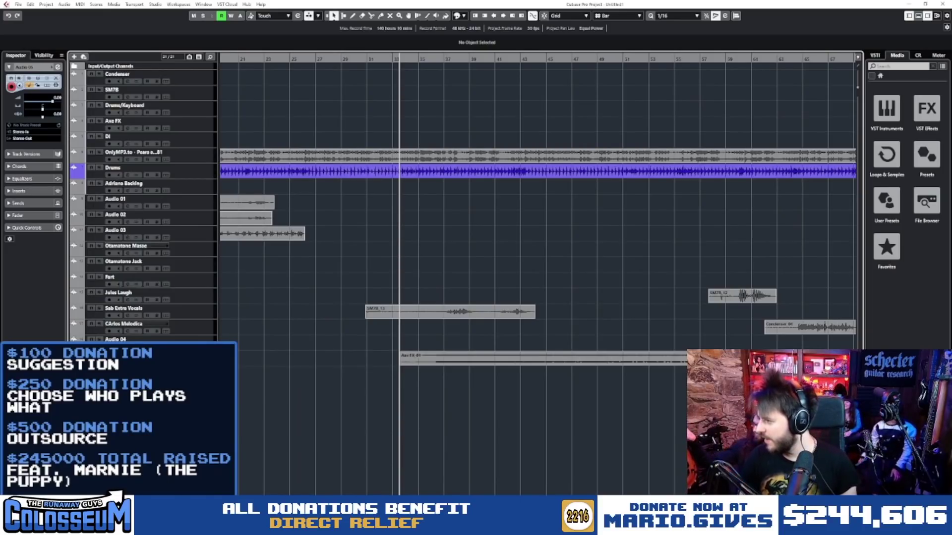
scroll(323, 435, "left", 5)
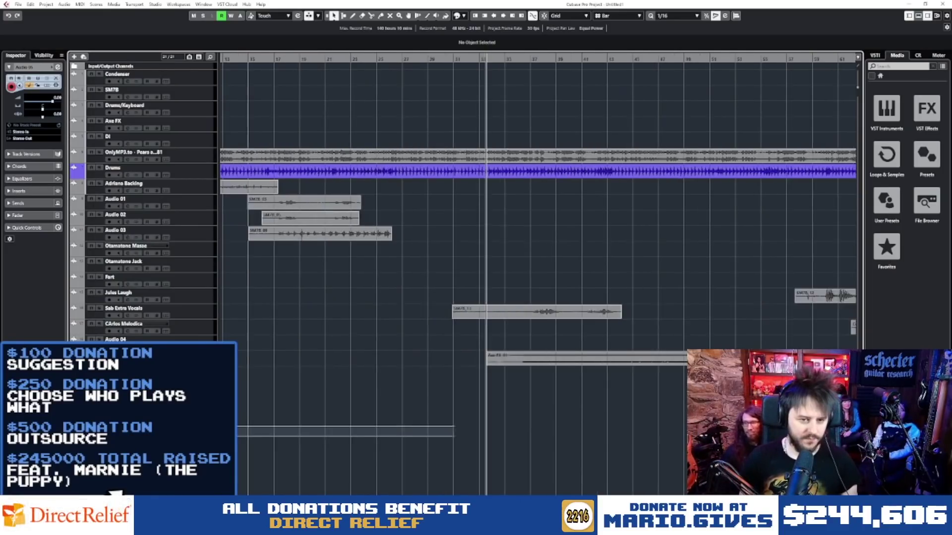
key("g")
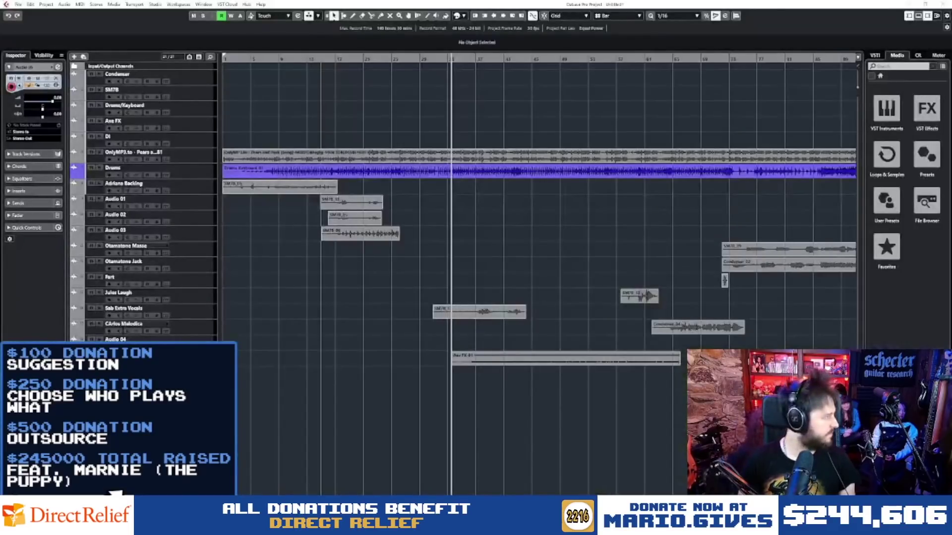
left_click_drag(951, 347, 533, 0)
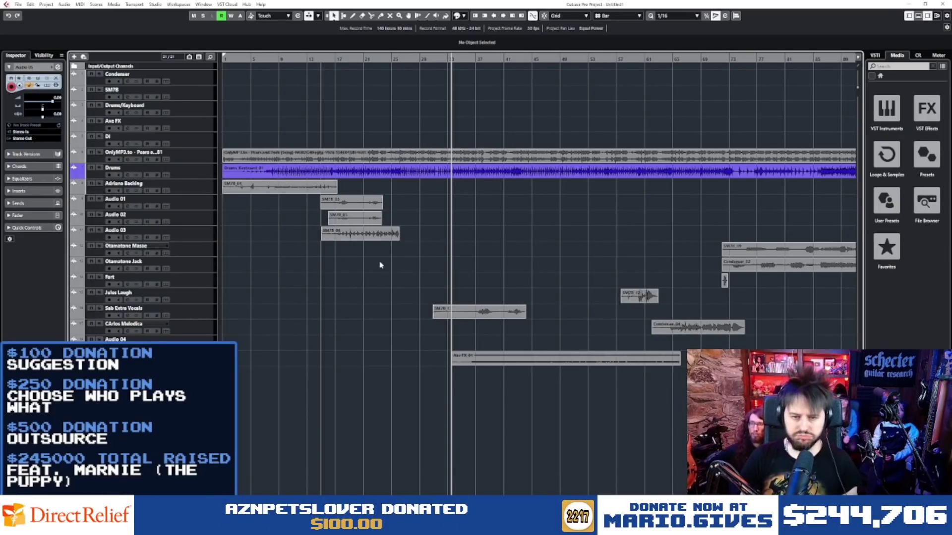
left_click(467, 362)
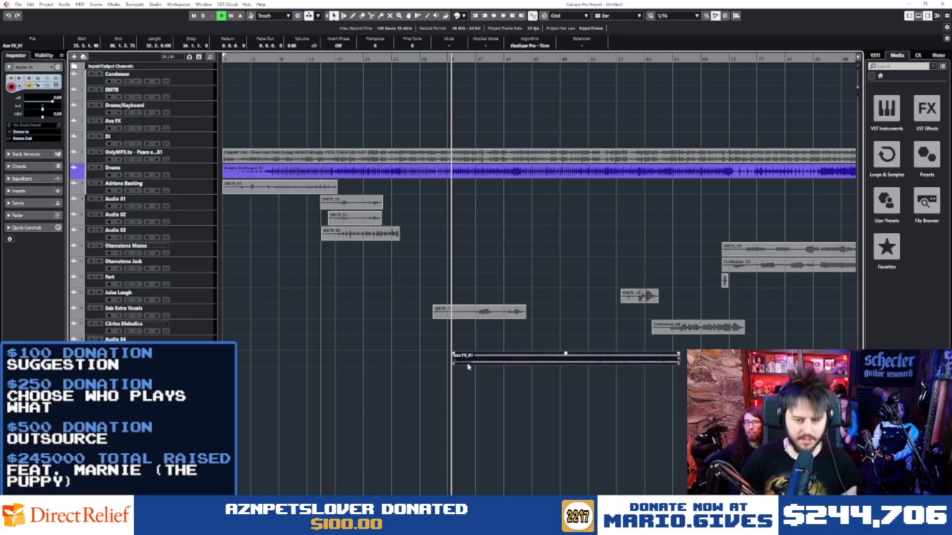
left_click(455, 411)
Step: Play back the arrangement from about bar 25
left_click(394, 60)
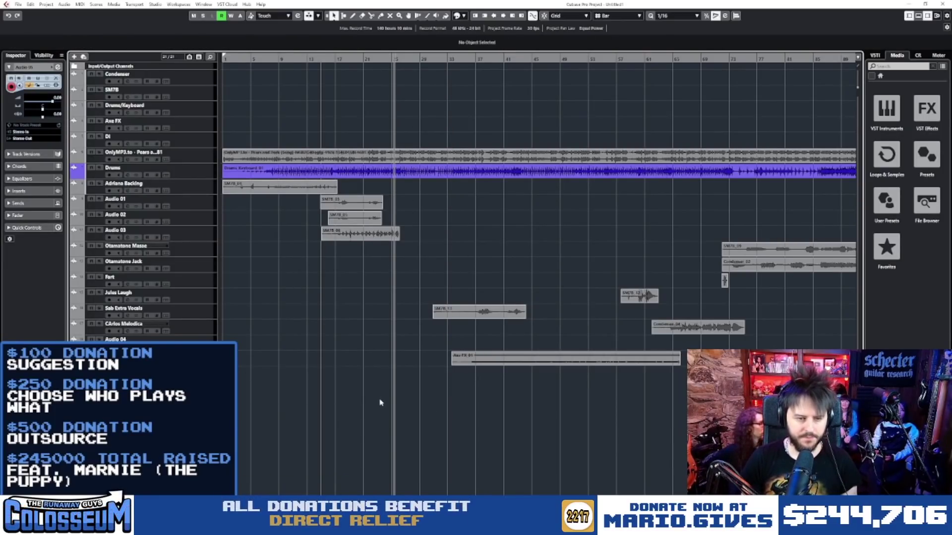
key("g")
key("g")
key("g")
key("g")
key("g")
key("g")
key("h")
key("h")
key("h")
key("h")
key("h")
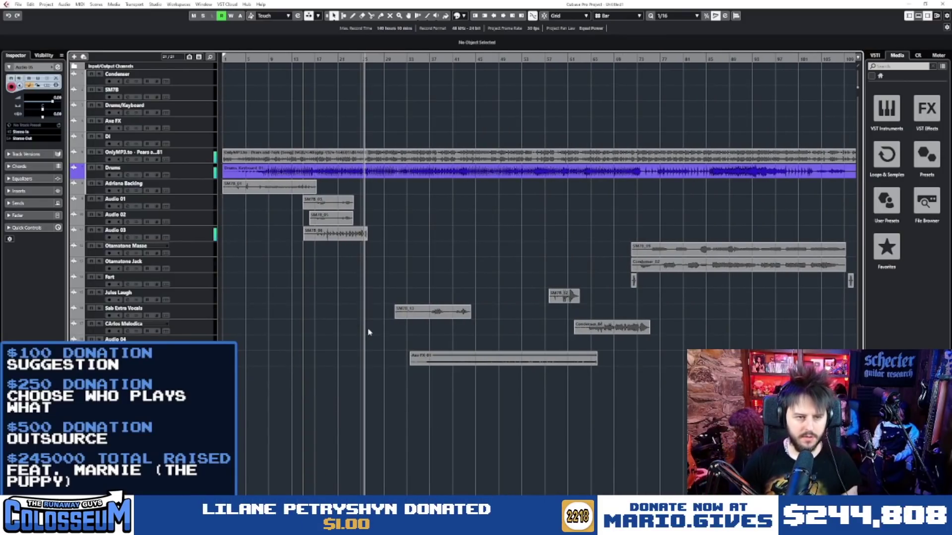
key("space")
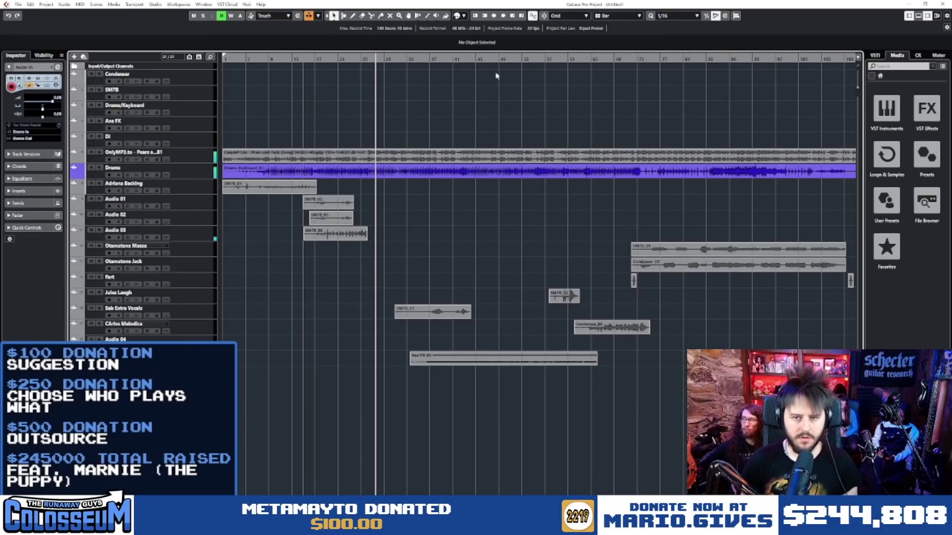
Step: Listen to the middle section around bars 47 to 57, replaying it from about bar 47, and stop playback
left_click_drag(521, 59, 529, 131)
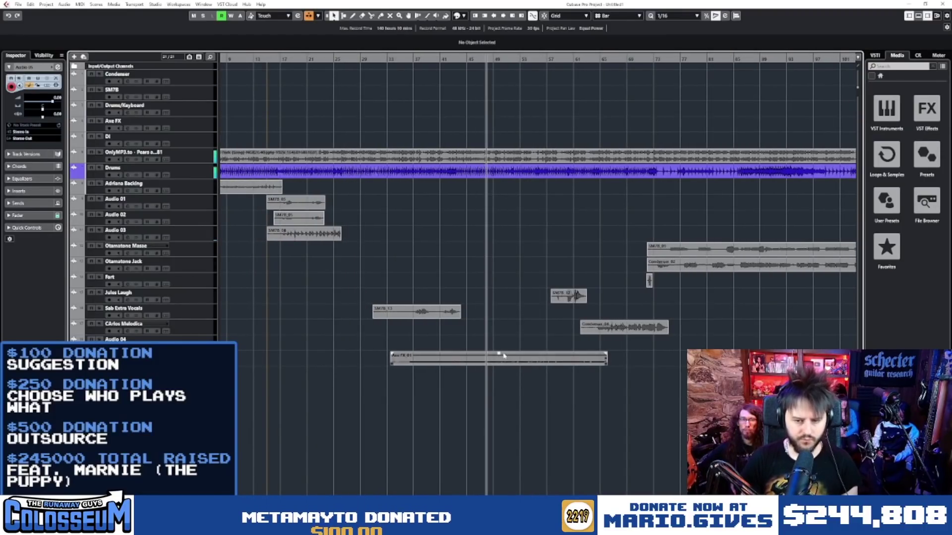
left_click_drag(498, 353, 496, 366)
left_click(614, 99)
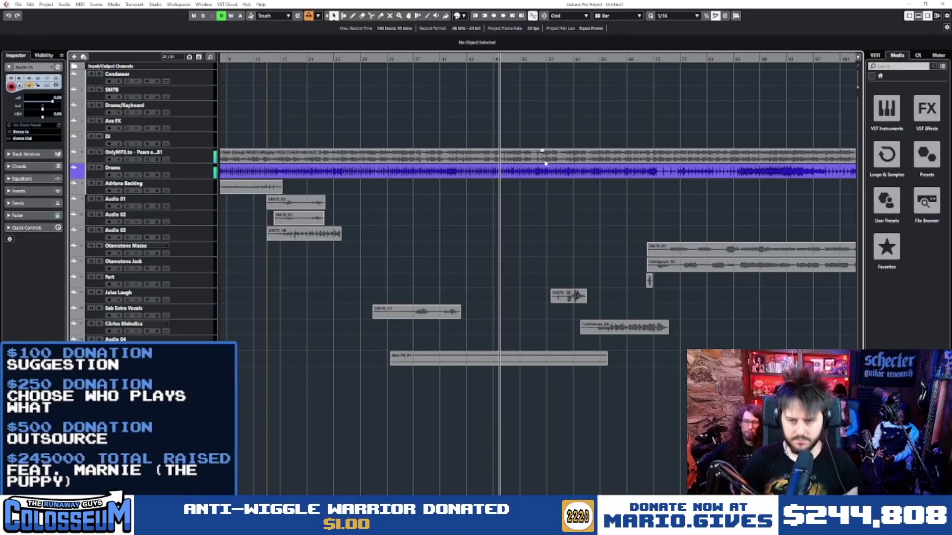
scroll(317, 233, "down", 2)
scroll(477, 243, "up", 3)
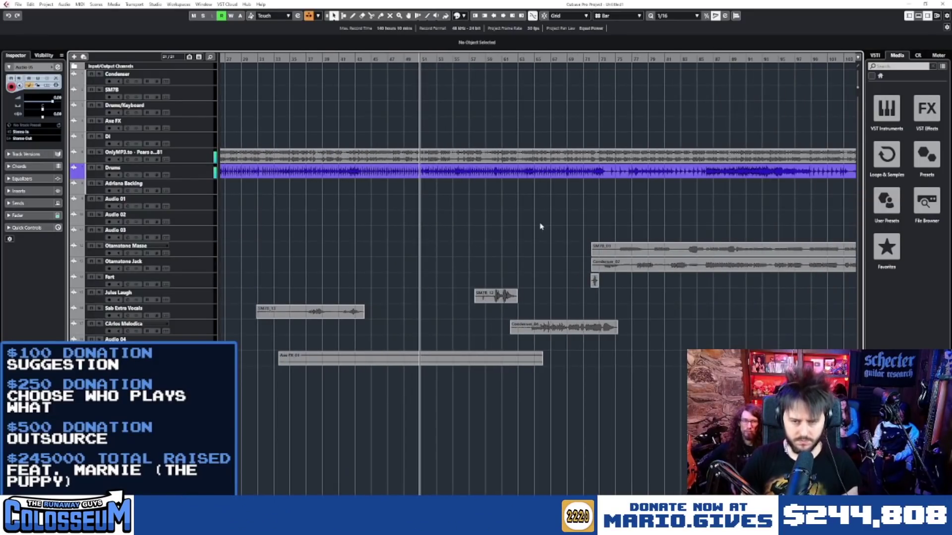
scroll(464, 224, "down", 2)
scroll(307, 233, "up", 2)
scroll(497, 234, "up", 4)
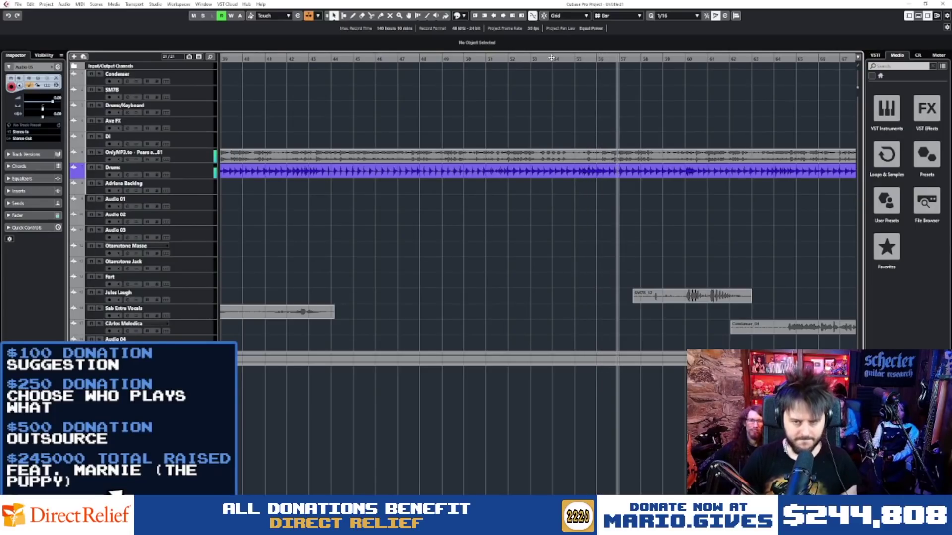
left_click(417, 71)
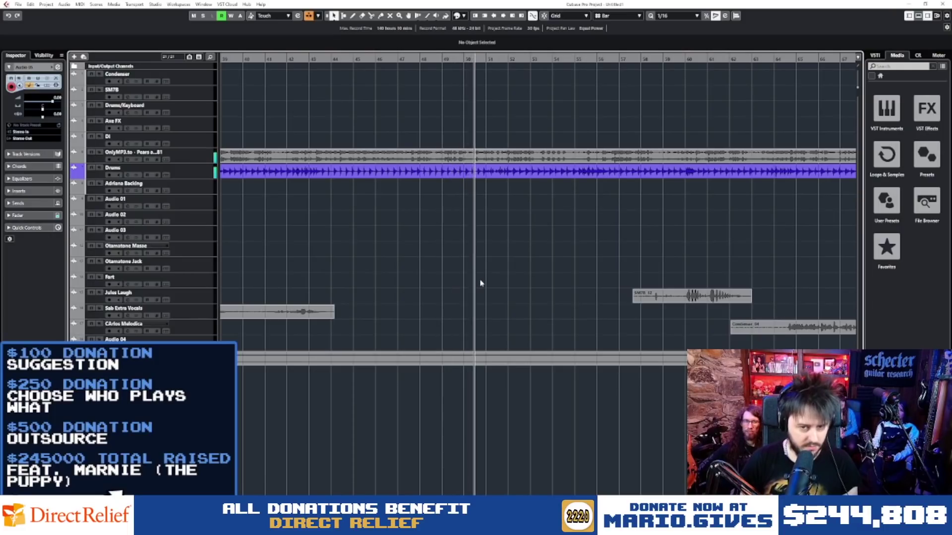
scroll(528, 244, "down", 3)
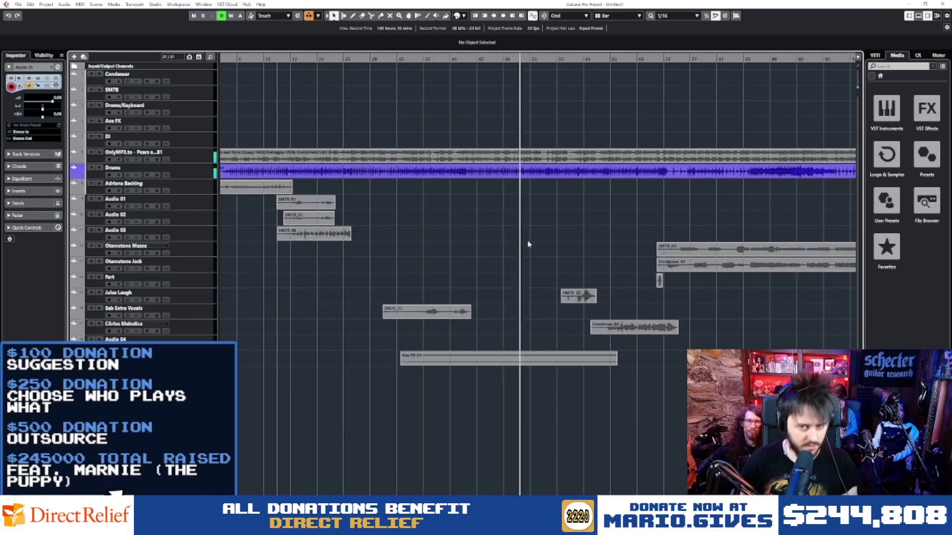
key("space")
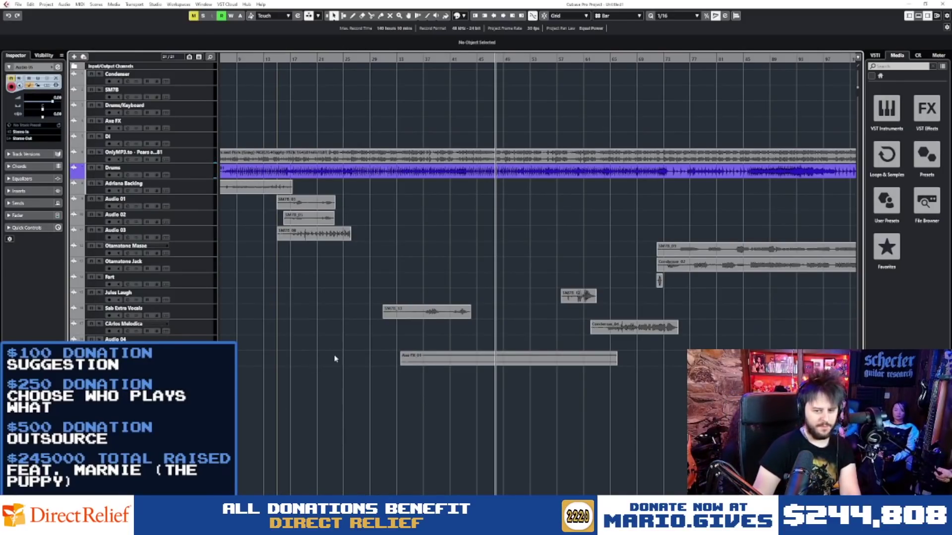
Step: Select the SM7B track for recording and start playback from about bar 42 as a lead-in
left_click(422, 362)
left_click(442, 398)
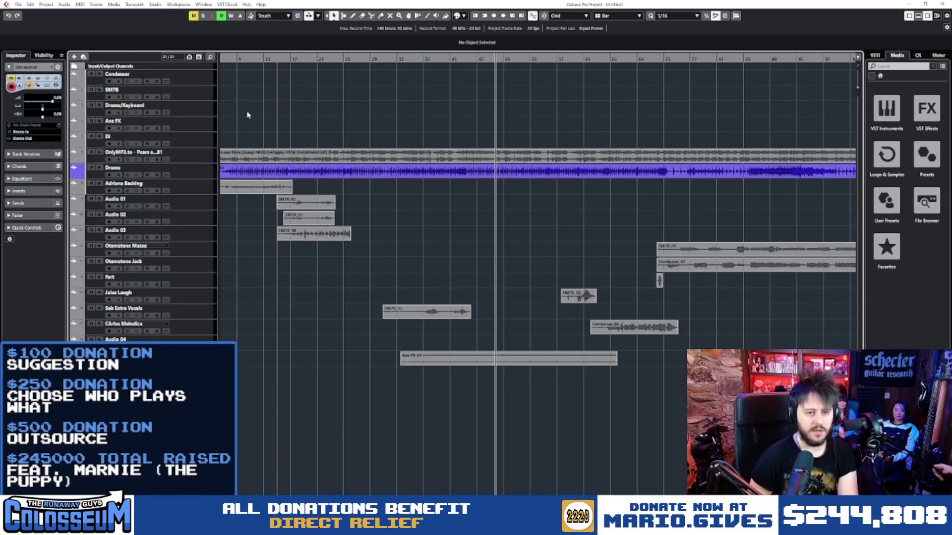
left_click(208, 97)
key("h")
key("h")
key("h")
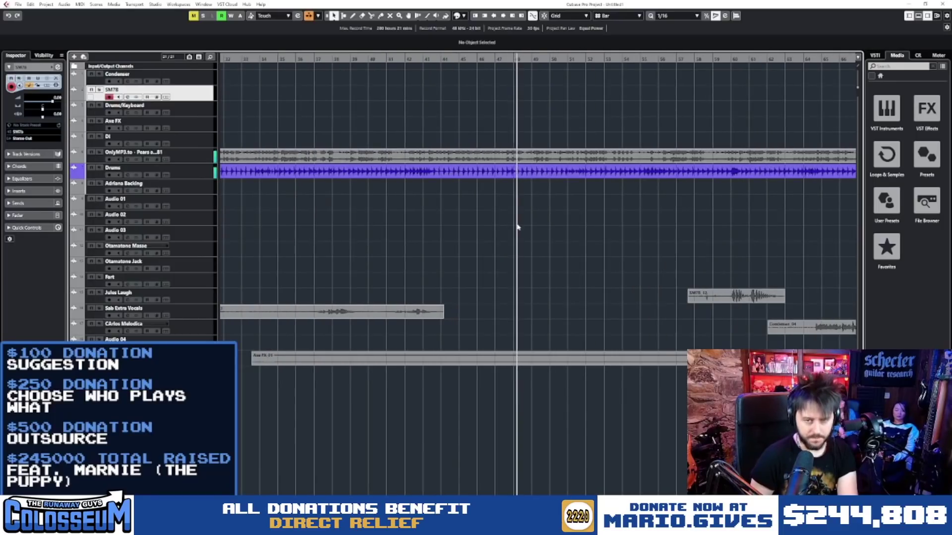
left_click_drag(408, 59, 360, 74)
key("space")
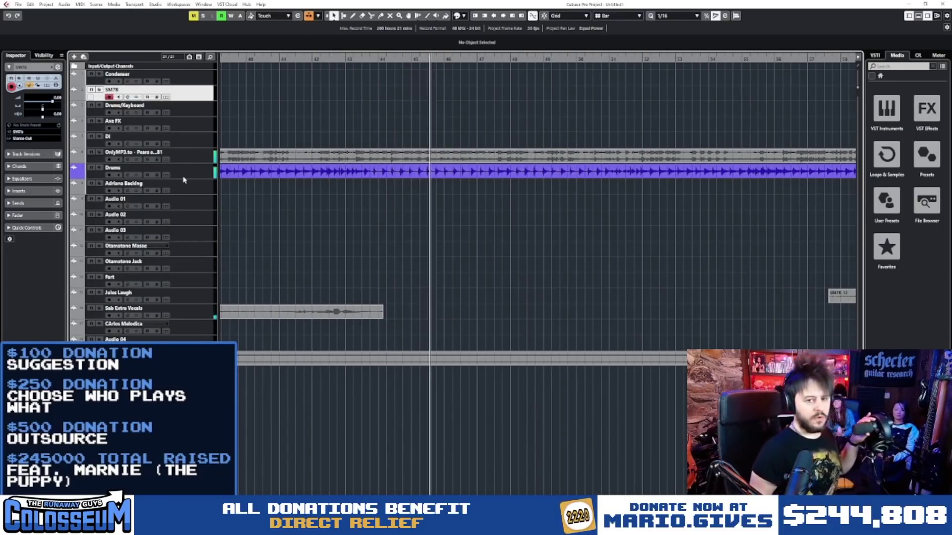
Step: Try recording a take on the SM7B track from about bar 45, check it from bar 49 and delete it
key("KP_Multiply")
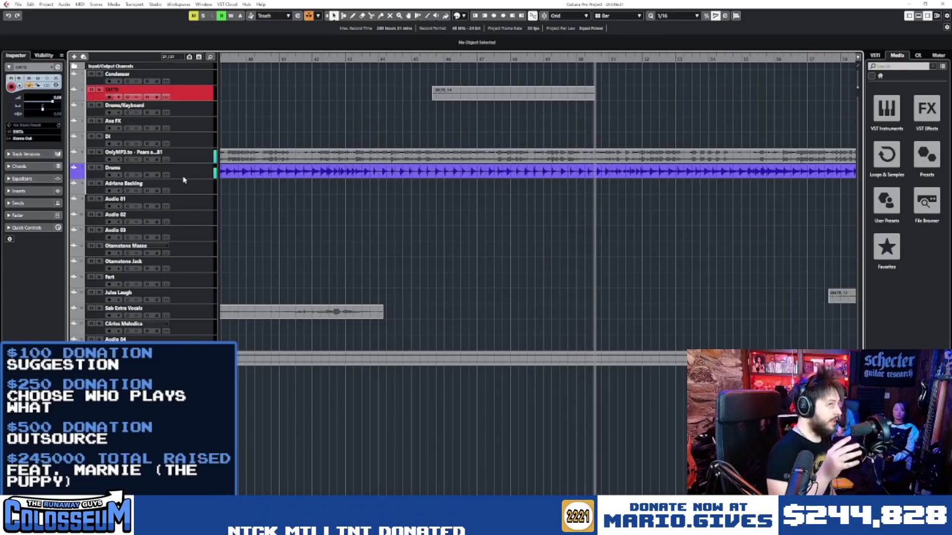
key("space")
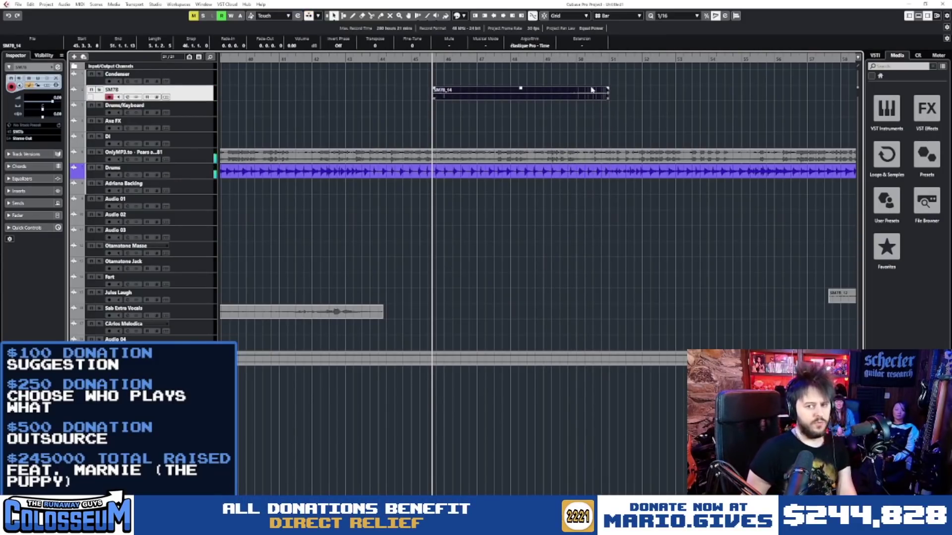
left_click(544, 58)
key("space")
key("space")
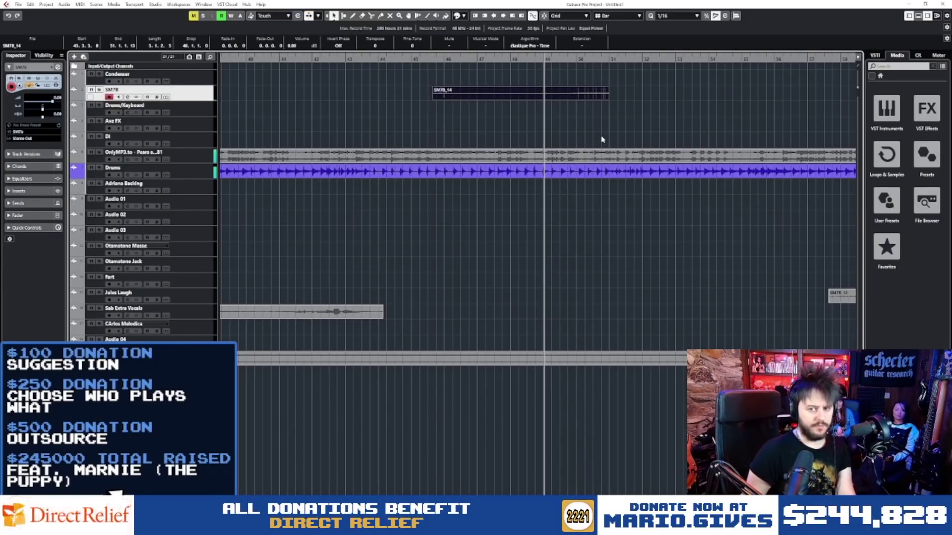
key("Delete")
Step: Try recording a short take on the SM7B track from bar 49
scroll(598, 137, "up", 4)
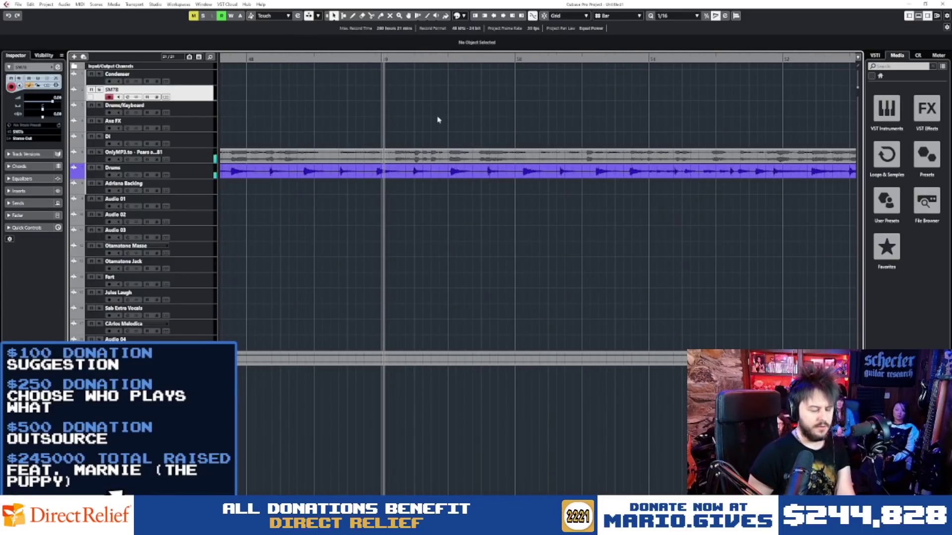
key("KP_Multiply")
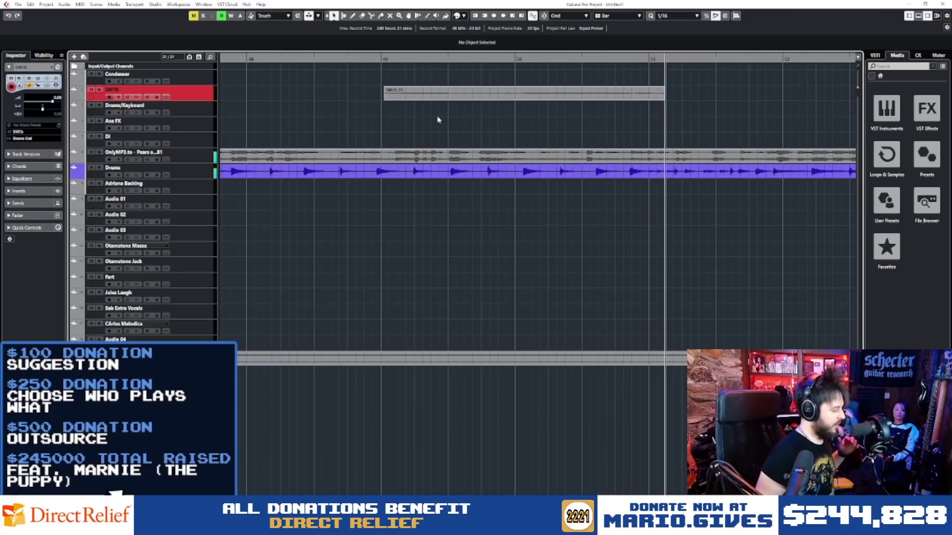
key("space")
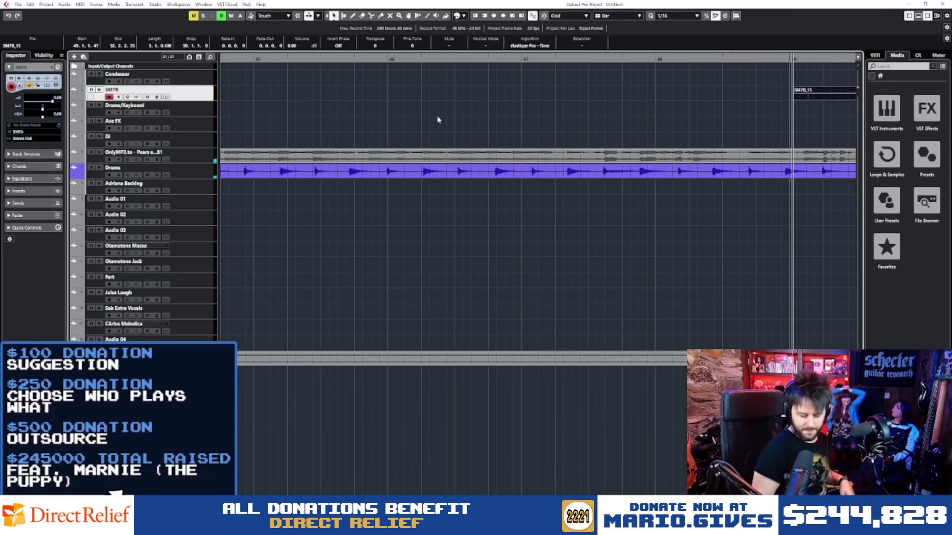
Step: Record a new take on the SM7B track from bar 49 to about bar 58
left_click(438, 119)
key("space")
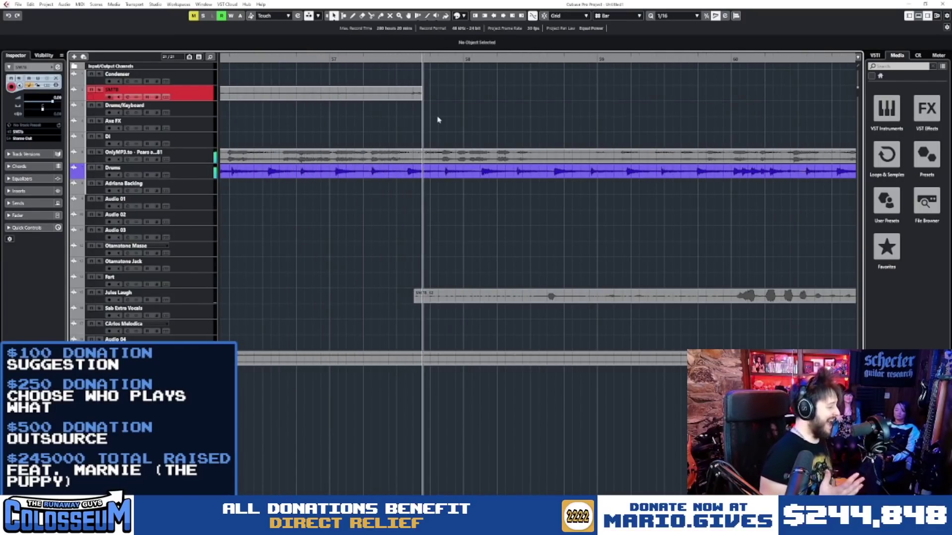
key("space")
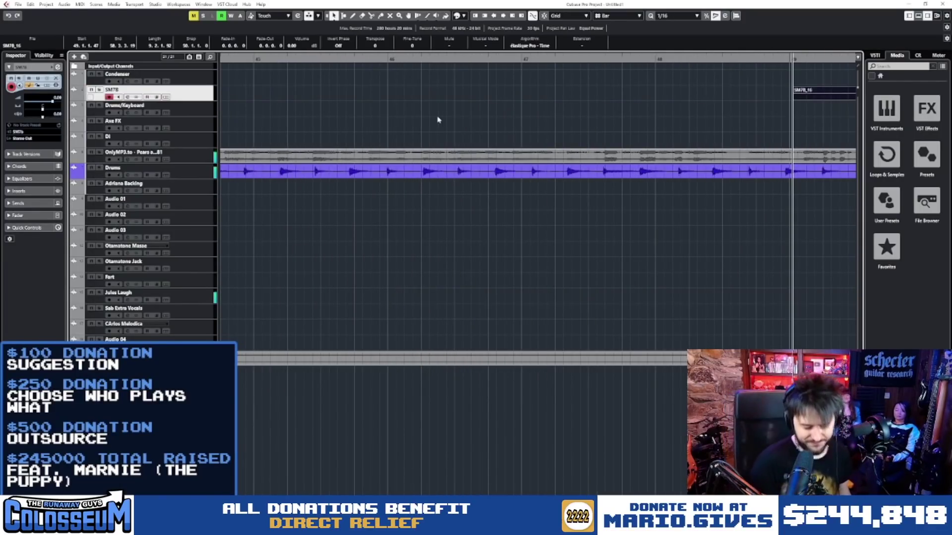
Step: Raise the new SM7B clip's volume to about 12 dB and move it onto its own track below the Axe FX clip
left_click(456, 287)
scroll(457, 287, "down", 4)
scroll(624, 238, "up", 1)
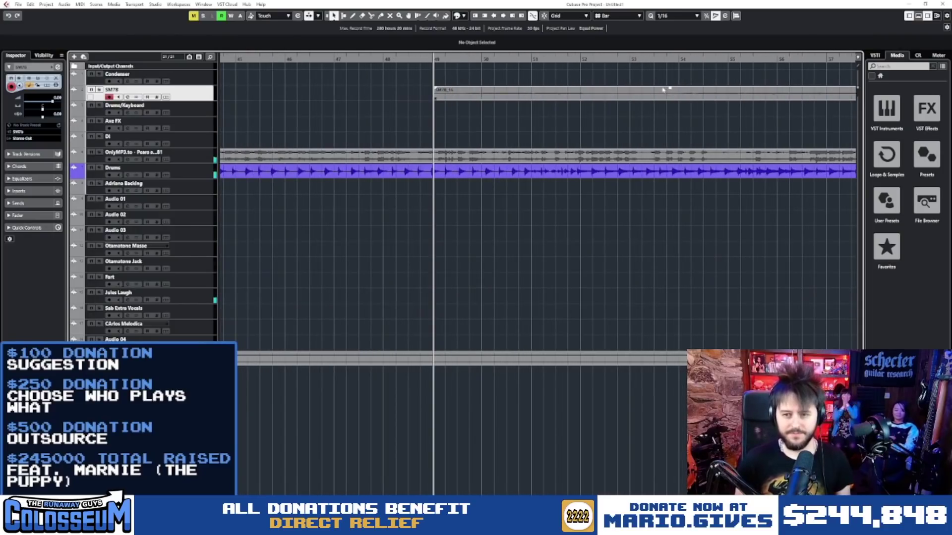
scroll(663, 91, "down", 2)
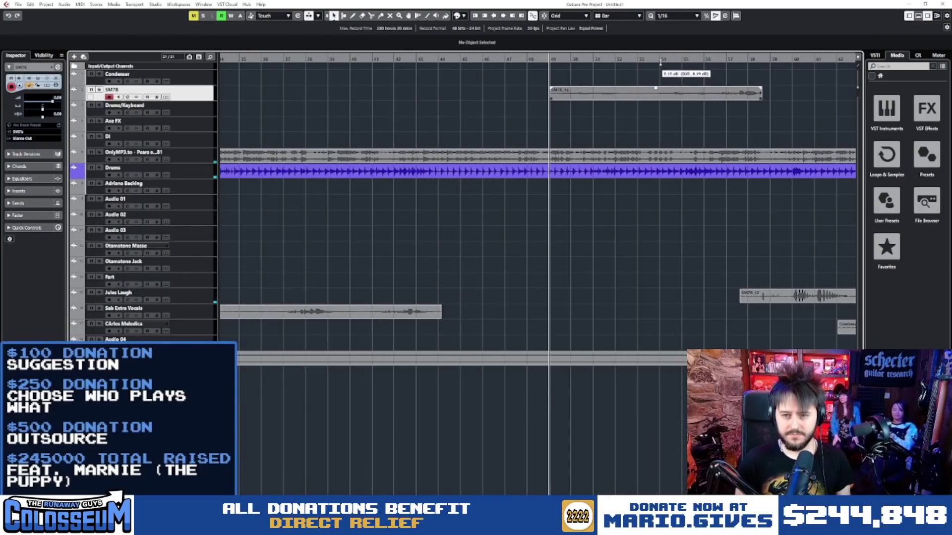
left_click_drag(673, 94, 673, 374)
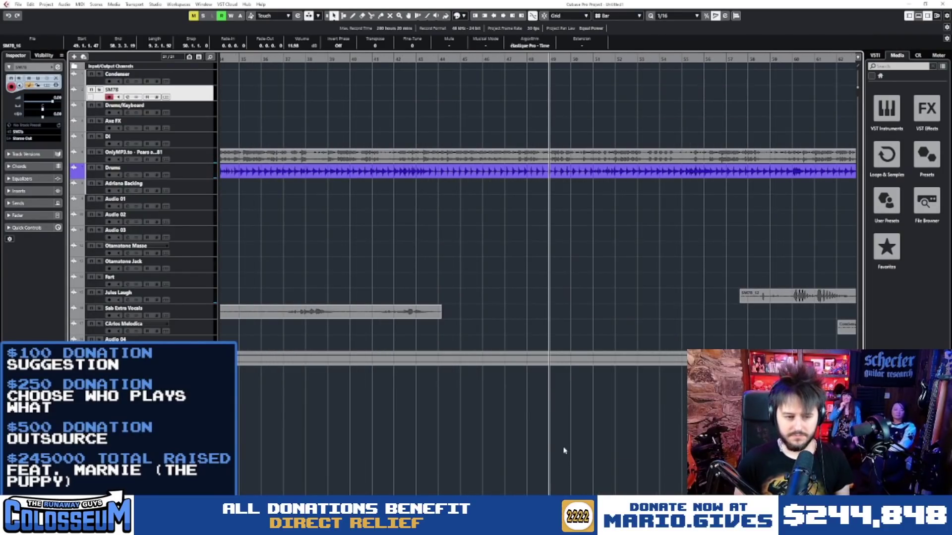
left_click(376, 386)
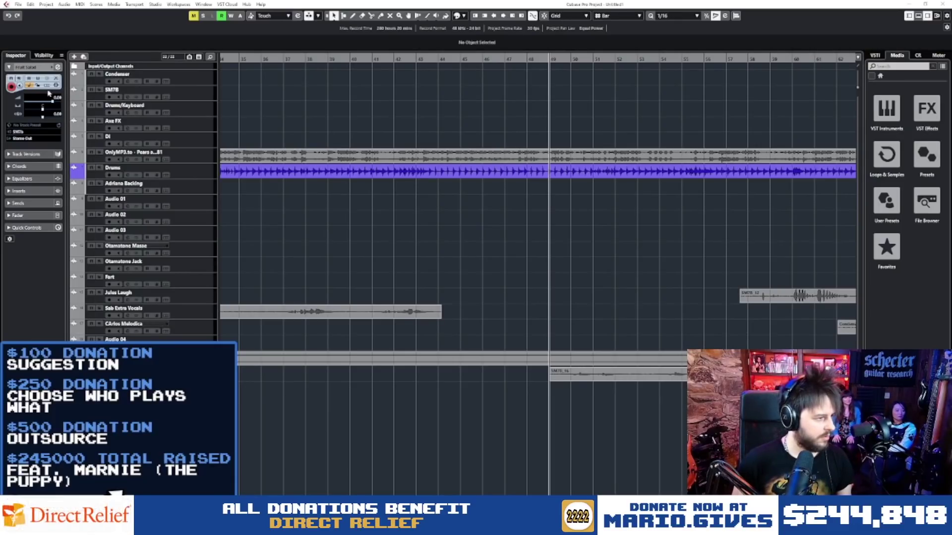
Step: Look over the arrangement from the song's start to the newly placed SM7B clip at bar 49
scroll(279, 225, "down", 3)
scroll(306, 393, "up", 2)
scroll(306, 393, "left", 3)
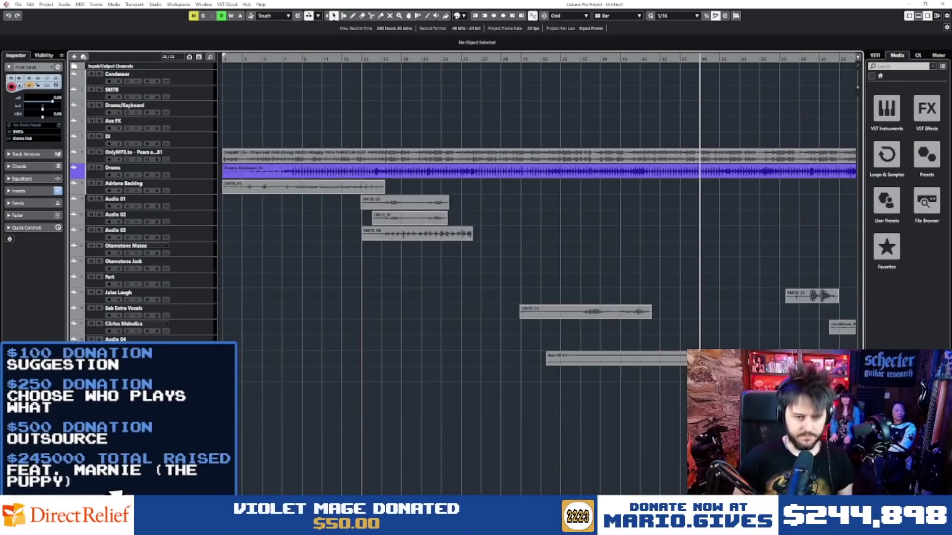
scroll(346, 331, "down", 2)
key("h")
key("h")
key("h")
key("h")
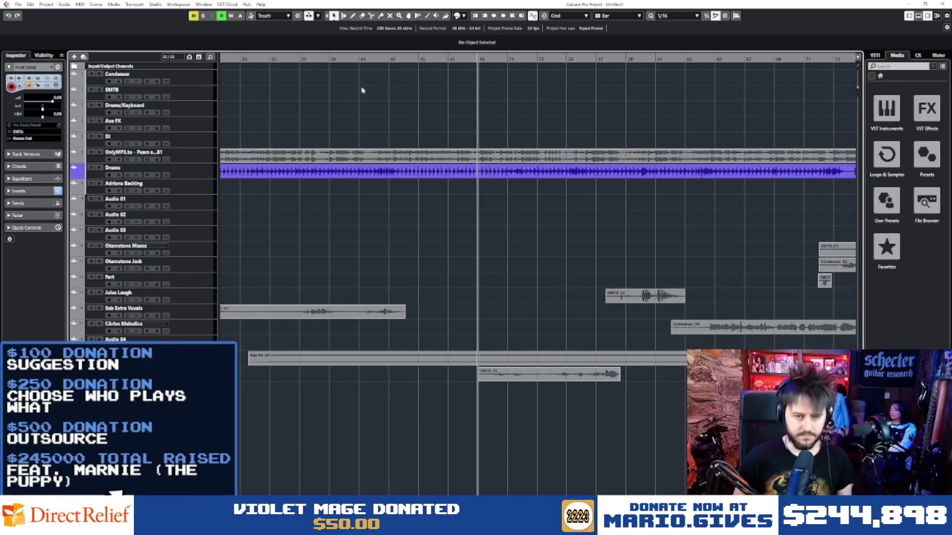
Step: Play the song from about bar 57 and lower the volume of the track holding the new SM7B clip
left_click(373, 60)
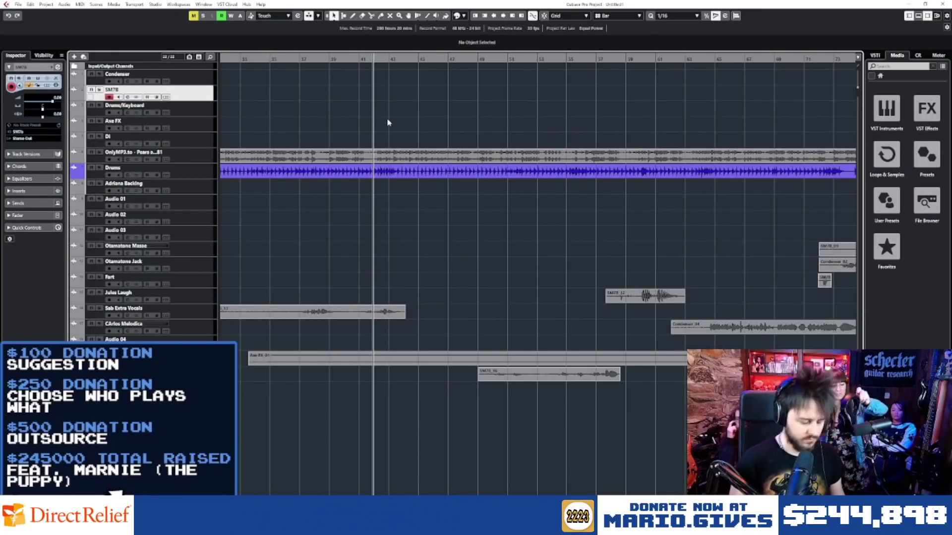
left_click_drag(608, 58, 607, 67)
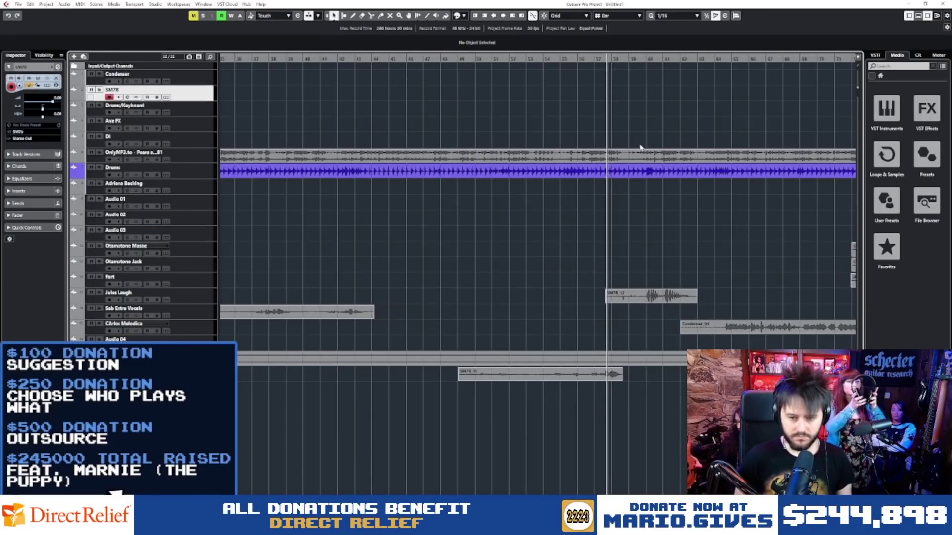
key("space")
left_click(124, 374)
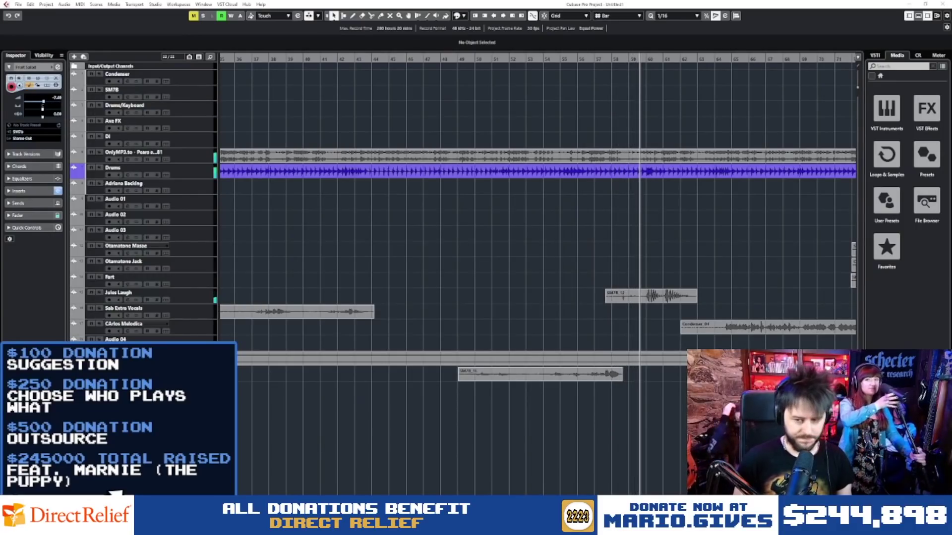
left_click(500, 413)
scroll(500, 413, "down", 3)
key("space")
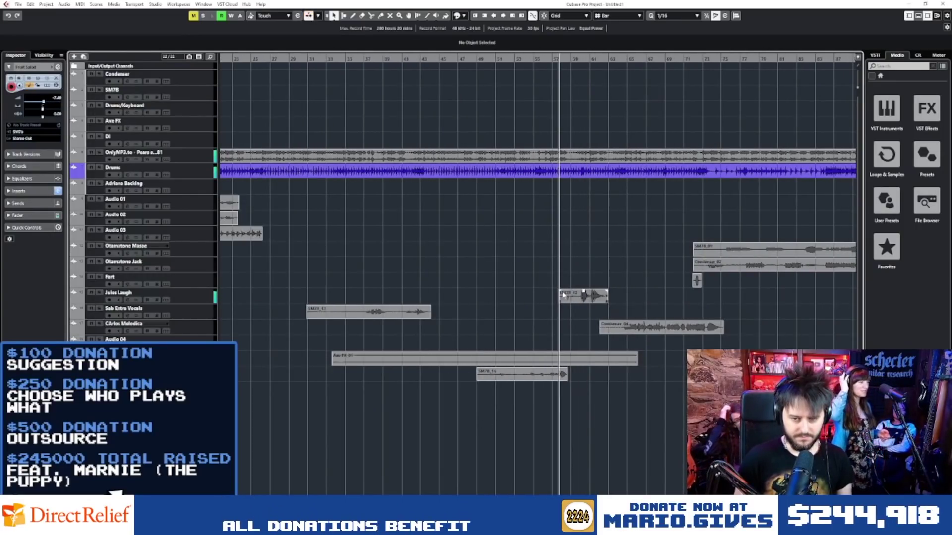
Step: Lower the volume of the laugh track while playing its clip from about bar 57
left_click(582, 293)
left_click(180, 300)
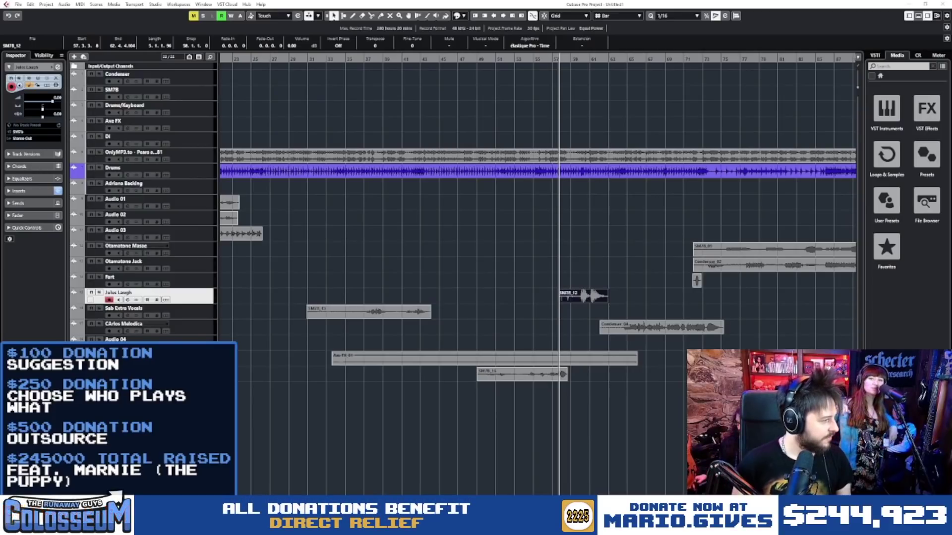
key("space")
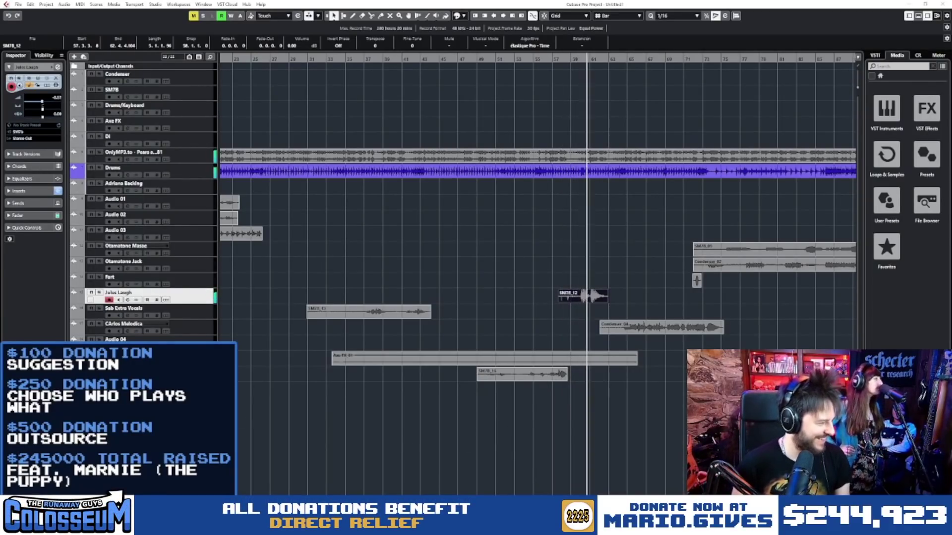
key("space")
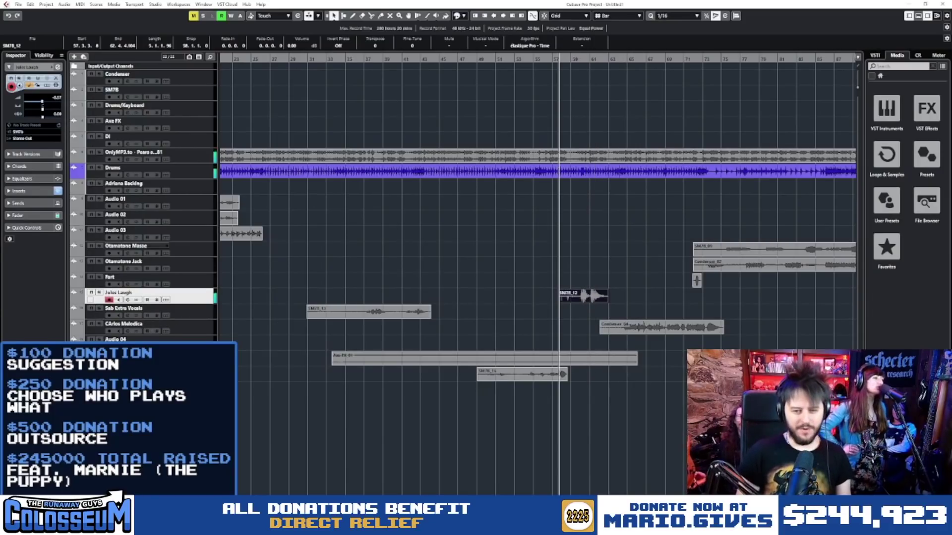
Step: Play the song from about bar 95 and mute the two Otamatone tracks
left_click(565, 393)
scroll(569, 393, "up", 3)
scroll(533, 374, "down", 3)
scroll(572, 391, "up", 2)
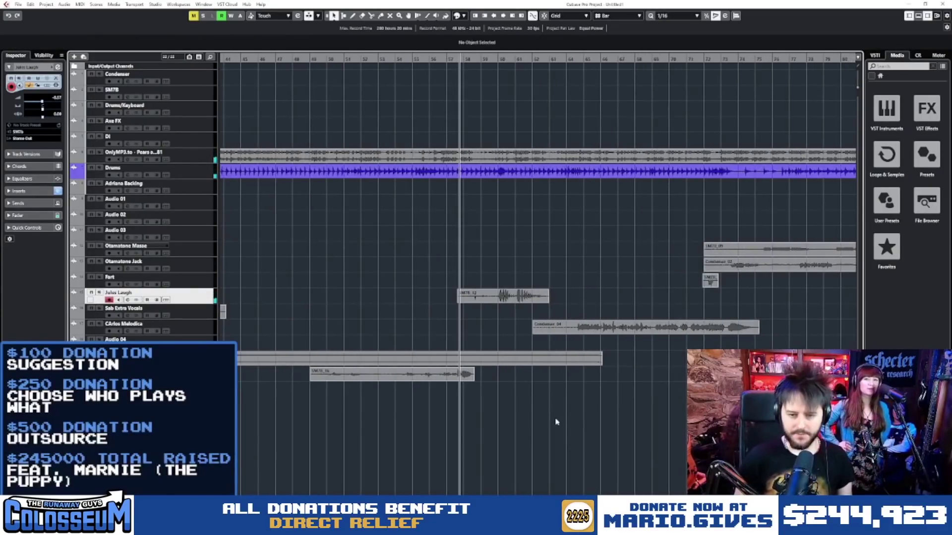
scroll(550, 451, "left", 2)
scroll(493, 278, "down", 4)
scroll(534, 260, "up", 2)
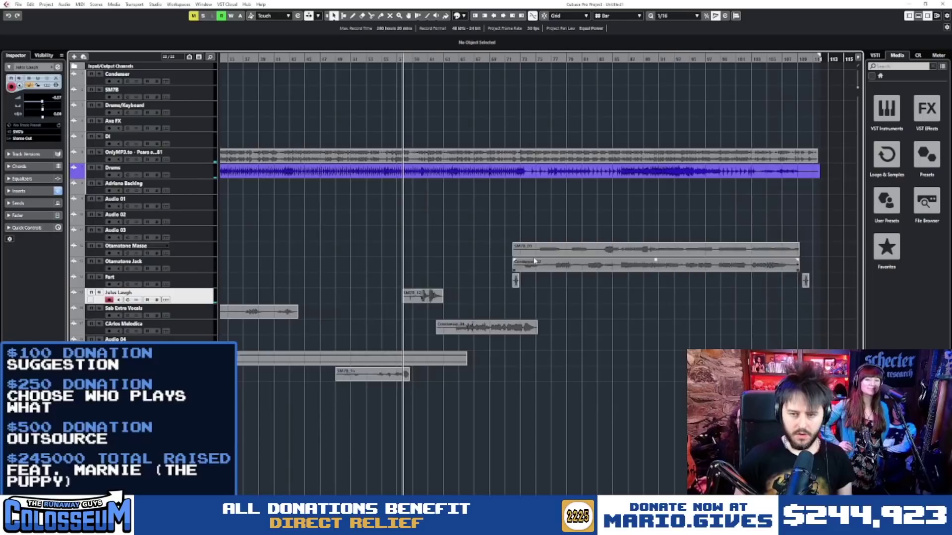
left_click_drag(685, 59, 699, 59)
scroll(814, 308, "up", 4)
key("space")
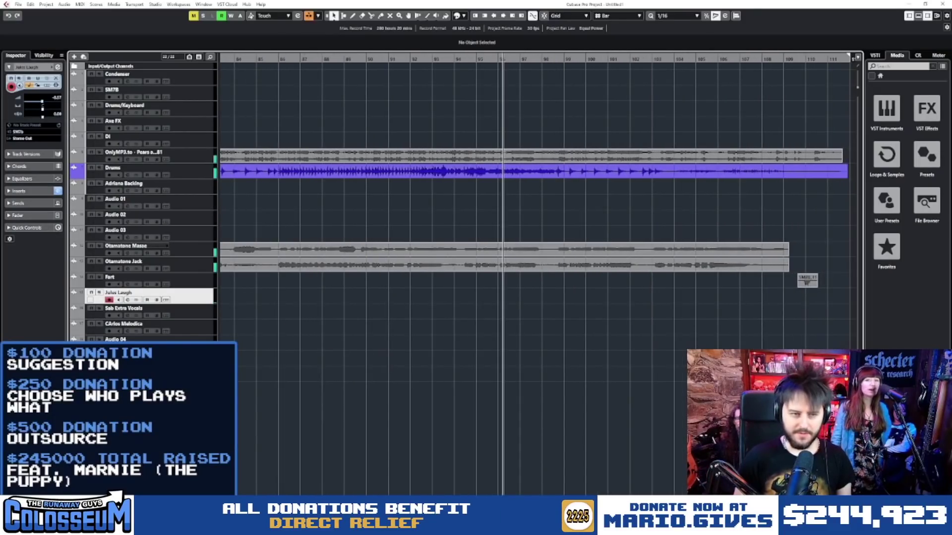
left_click(200, 79)
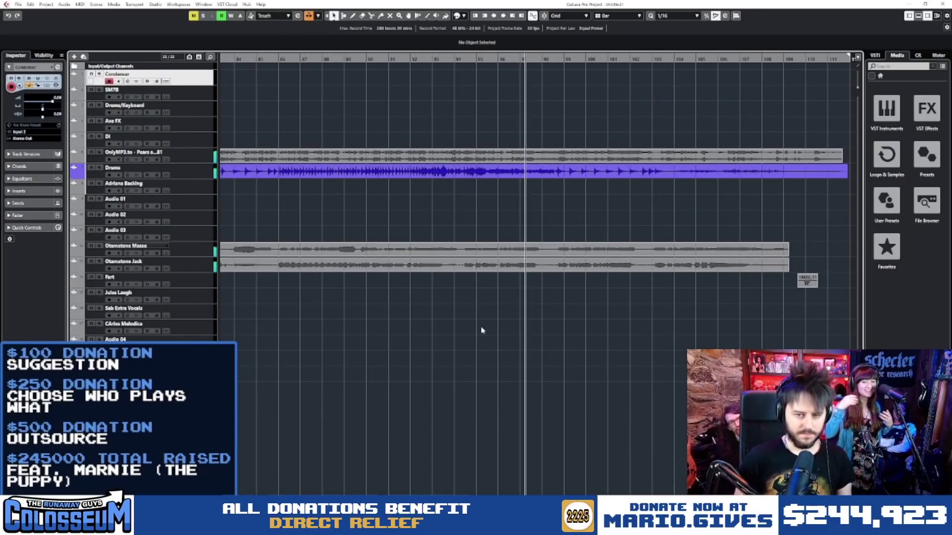
left_click(91, 246)
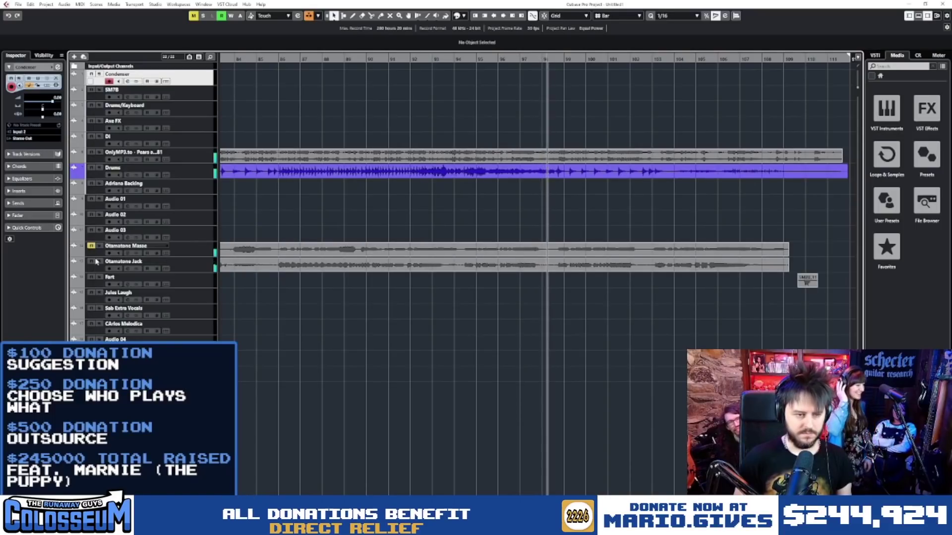
left_click(91, 262)
Step: Play the song from about bar 86 and record a take on the SM7B track from bar 89 to about bar 99
scroll(313, 337, "left", 2)
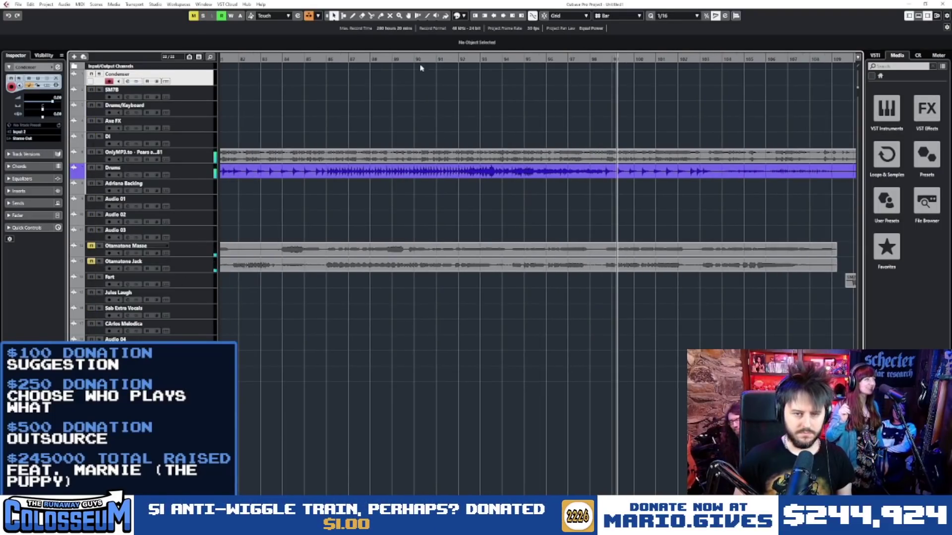
left_click(320, 59)
scroll(359, 295, "up", 2)
scroll(360, 296, "up", 1)
scroll(376, 329, "left", 1)
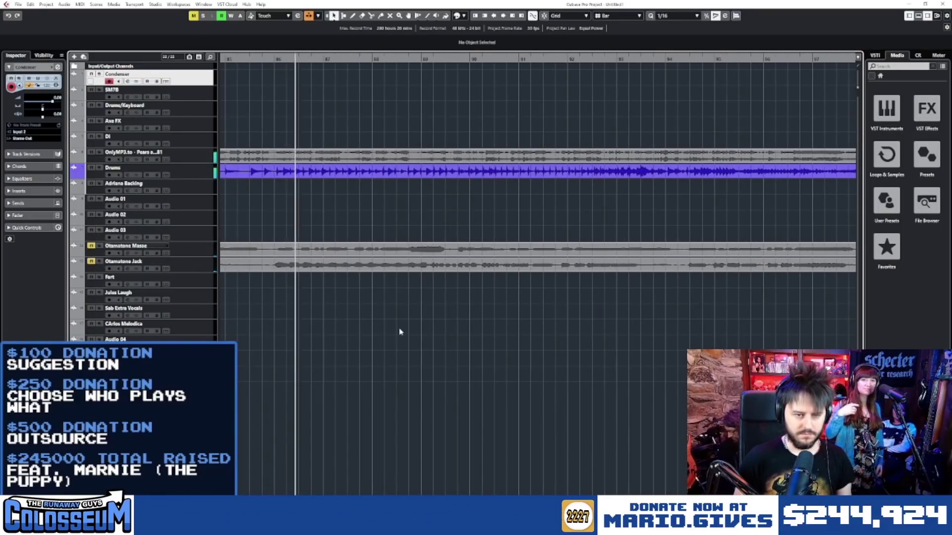
left_click_drag(352, 322, 401, 336)
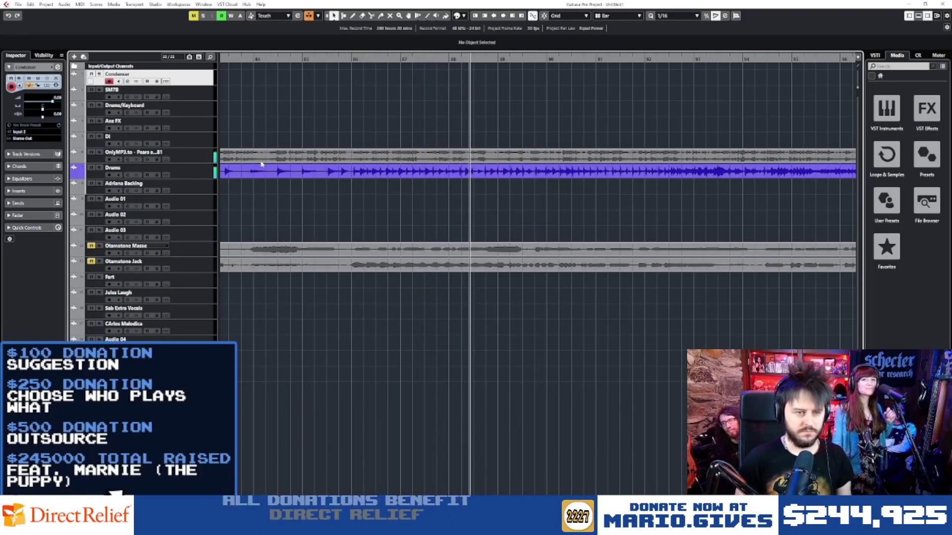
left_click(182, 98)
key("KP_Multiply")
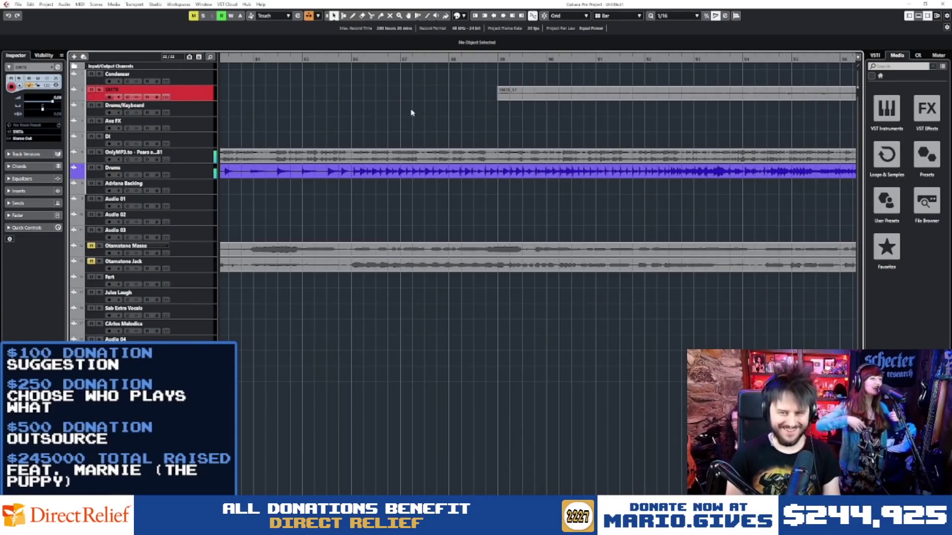
scroll(390, 119, "down", 3)
scroll(581, 144, "up", 2)
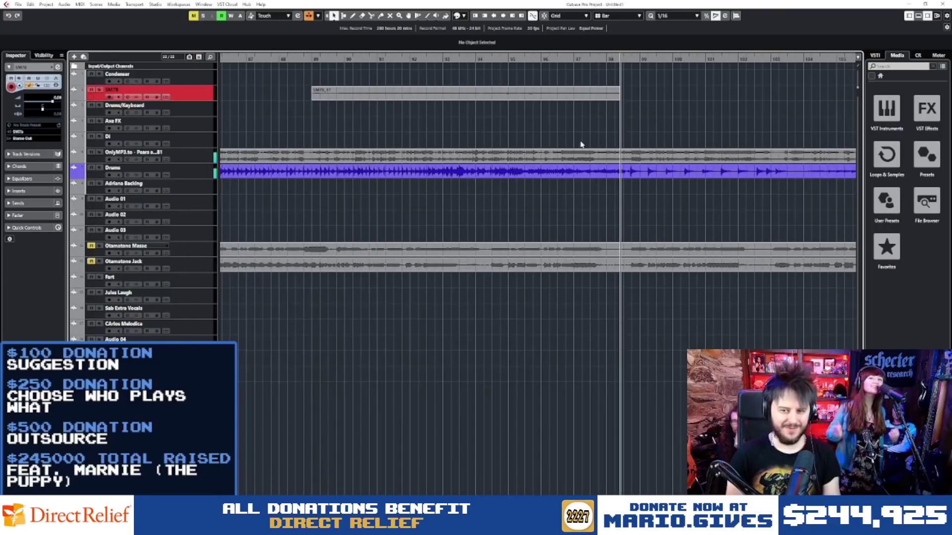
key("space")
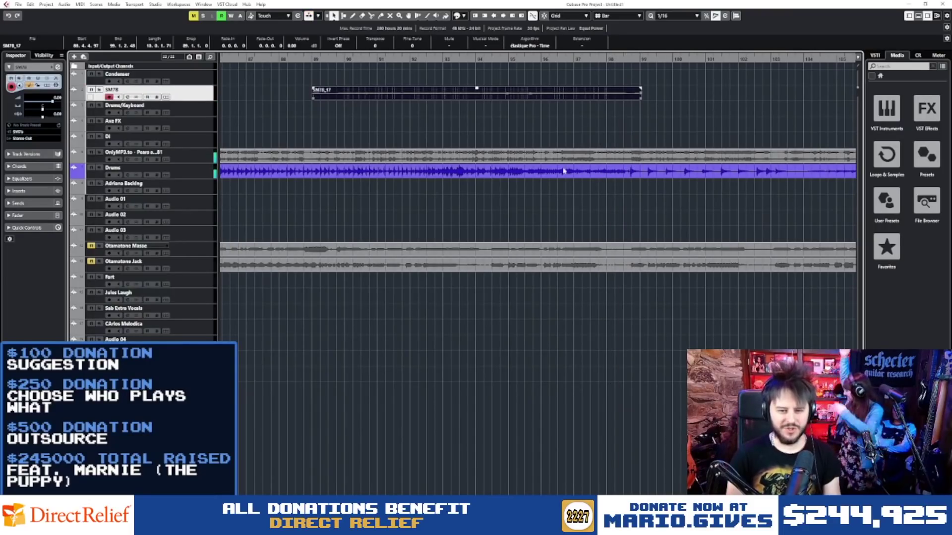
Step: Move the new SM7B clip onto its own track below the others and raise the clip's volume to about 16 dB
left_click_drag(560, 93, 559, 389)
left_click_drag(477, 385, 480, 282)
left_click(343, 58)
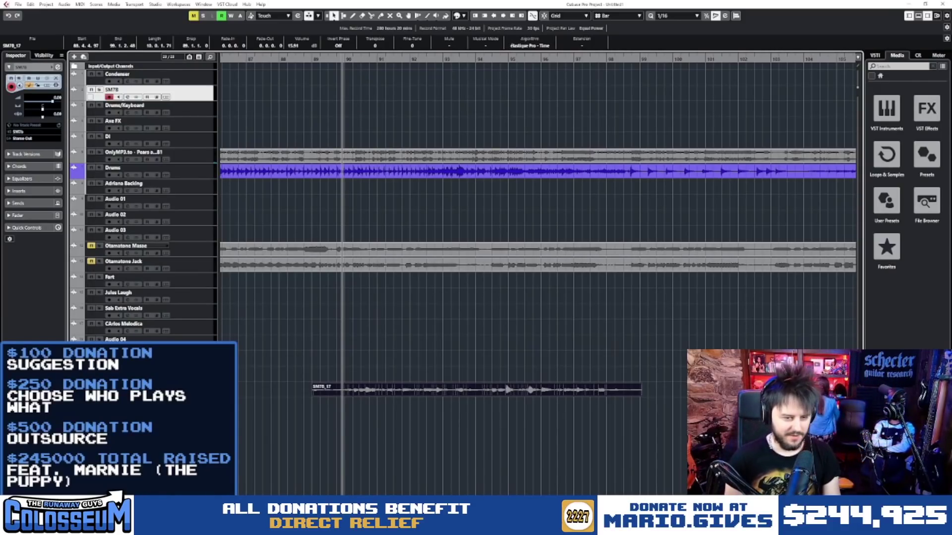
Step: Lower the volume of the track holding the new SM7B clip to about -16 dB
left_click(148, 355)
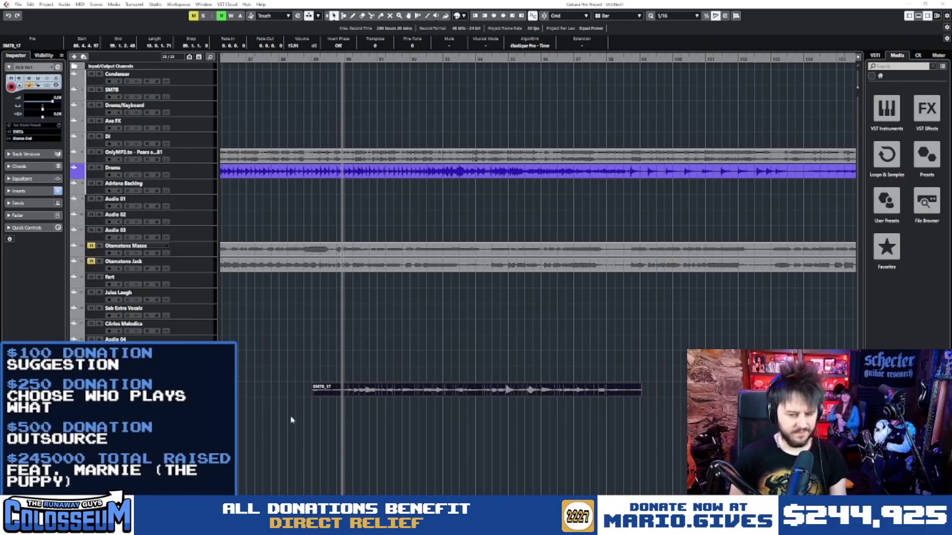
left_click(335, 427)
key("space")
key("space")
left_click(463, 389)
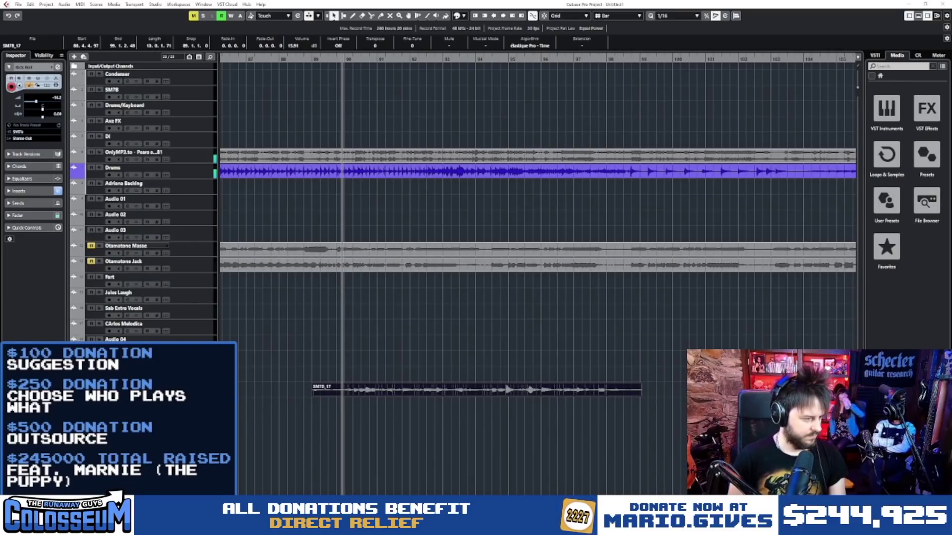
Step: Play the song from about bar 79 and examine the section change around bar 86, ahead of the new SM7B clip
left_click(512, 433)
scroll(445, 428, "down", 3)
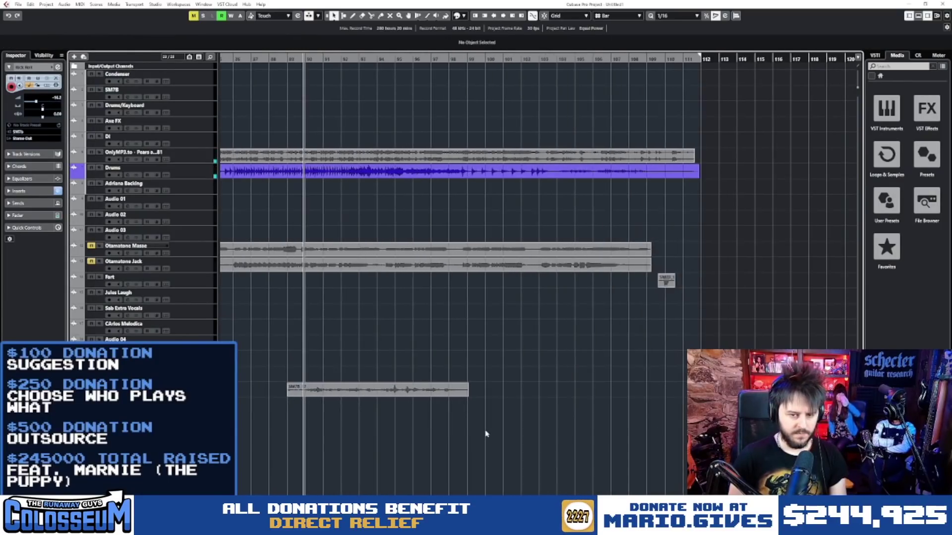
scroll(484, 434, "up", 1)
scroll(558, 467, "left", 3)
left_click(487, 66)
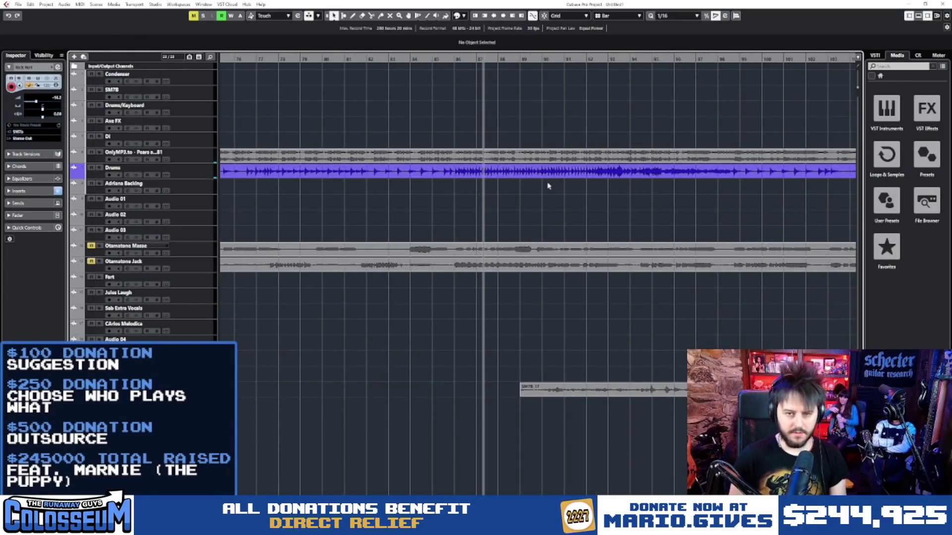
scroll(453, 435, "down", 5)
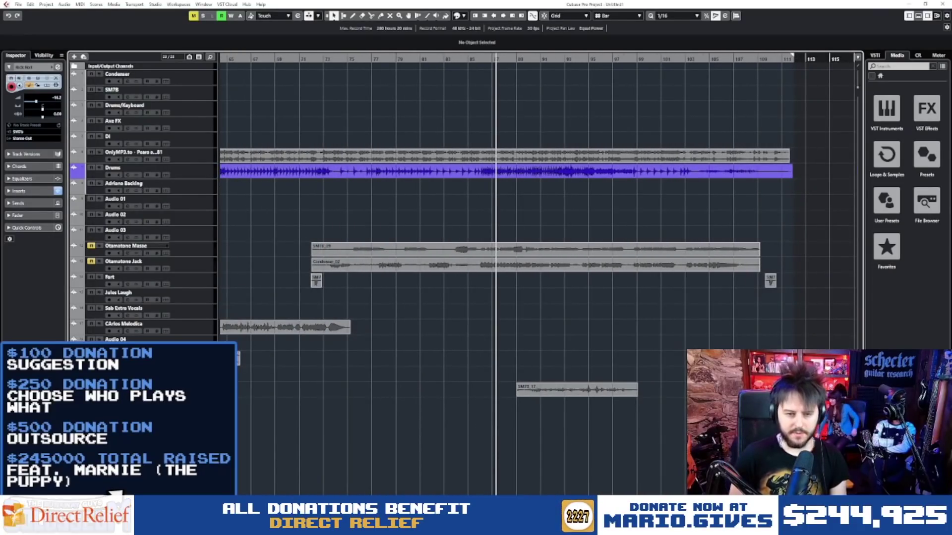
left_click_drag(399, 66, 405, 78)
key("space")
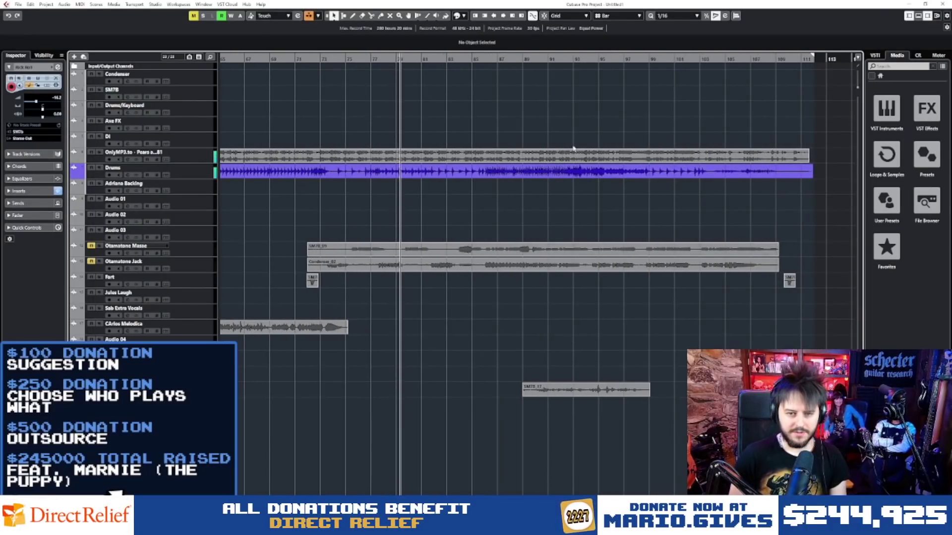
left_click(481, 58)
scroll(496, 123, "up", 8)
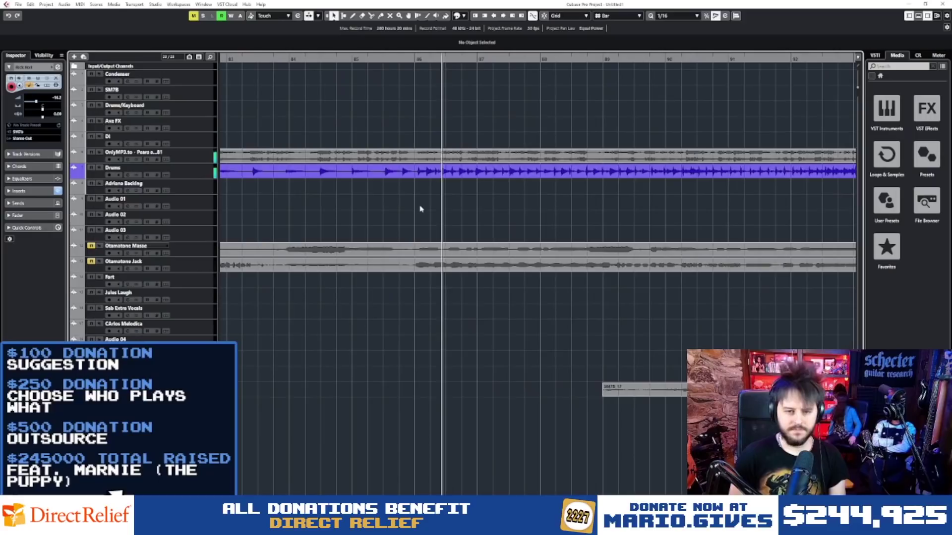
key("space")
Step: Split the backing song, drums and both Otamatone clips at bar 86
key("3")
scroll(422, 174, "up", 3)
key("j")
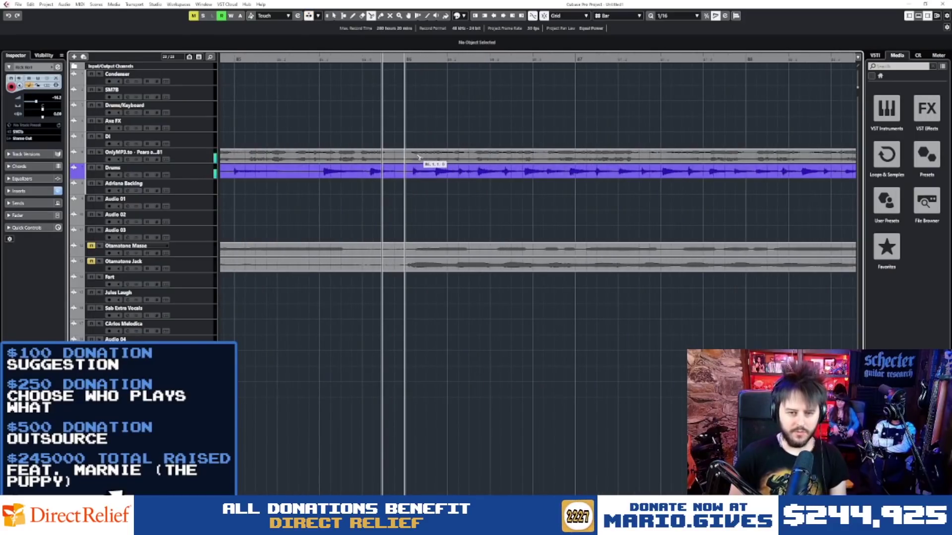
left_click(406, 157)
left_click(405, 174)
left_click(406, 251)
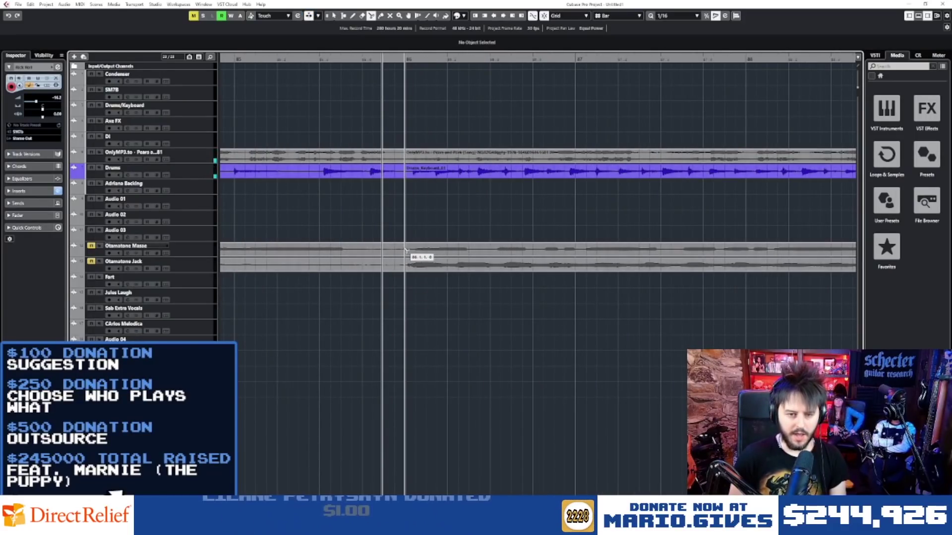
left_click(406, 267)
key("ctrl+z")
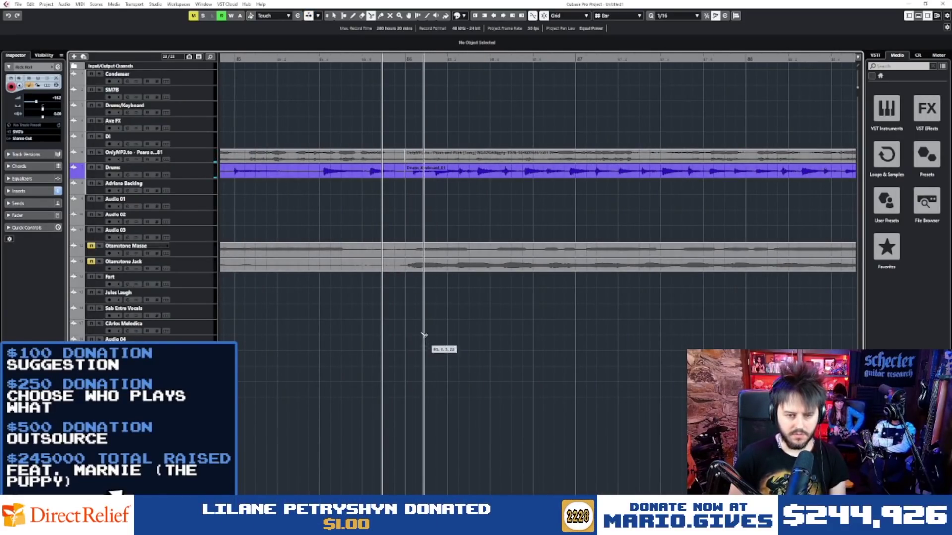
left_click(406, 268)
key("1")
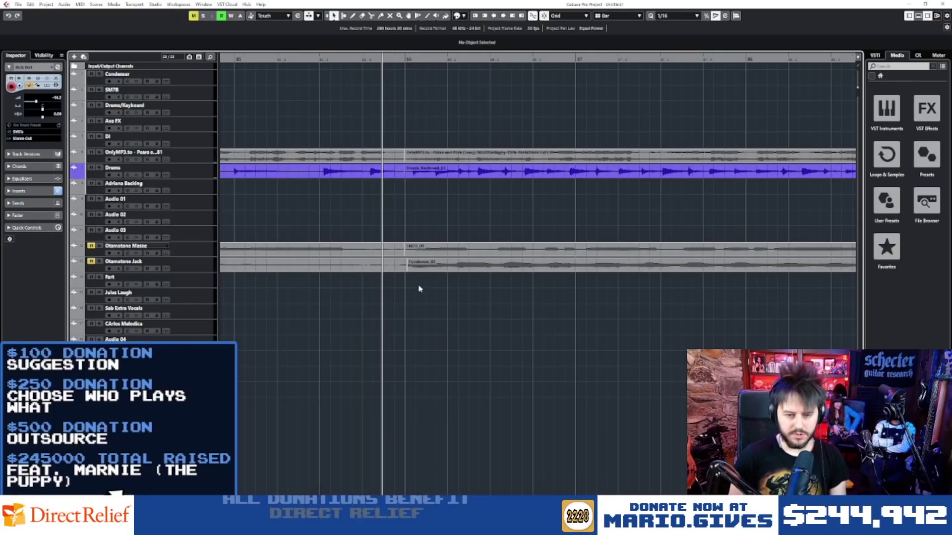
Step: Look over the arrangement around the bar 86 splits and the new SM7B clip, and play from about bar 99
scroll(408, 296, "down", 6)
scroll(450, 344, "up", 2)
scroll(532, 268, "down", 2)
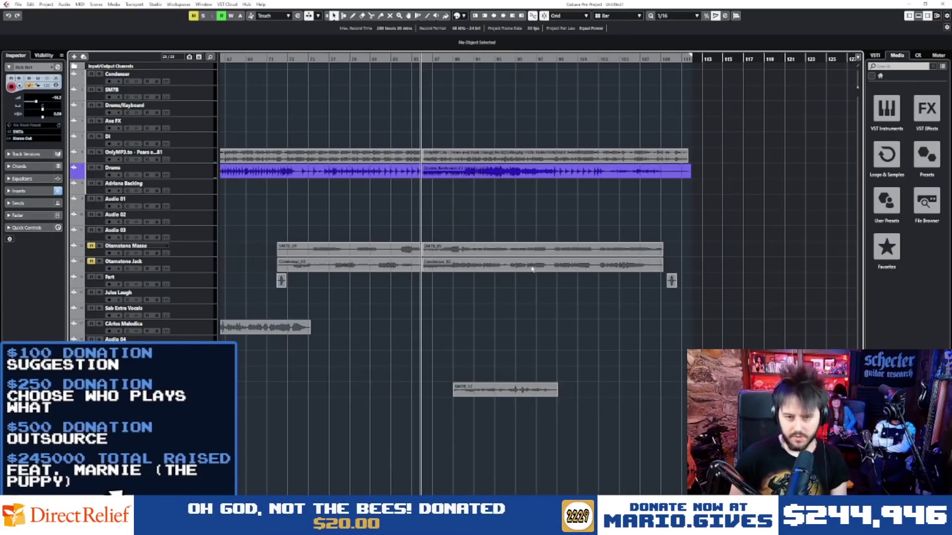
left_click(562, 60)
key("space")
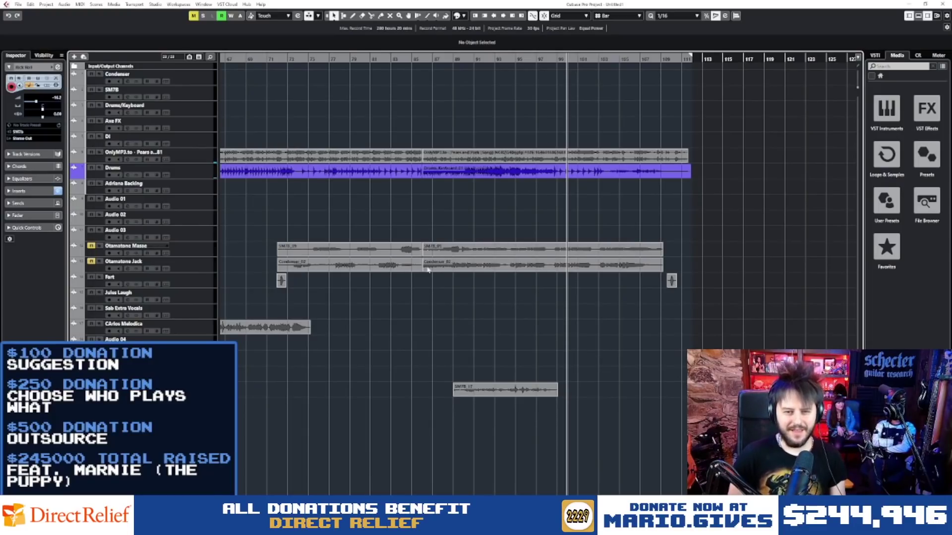
scroll(428, 270, "up", 3, "ctrl")
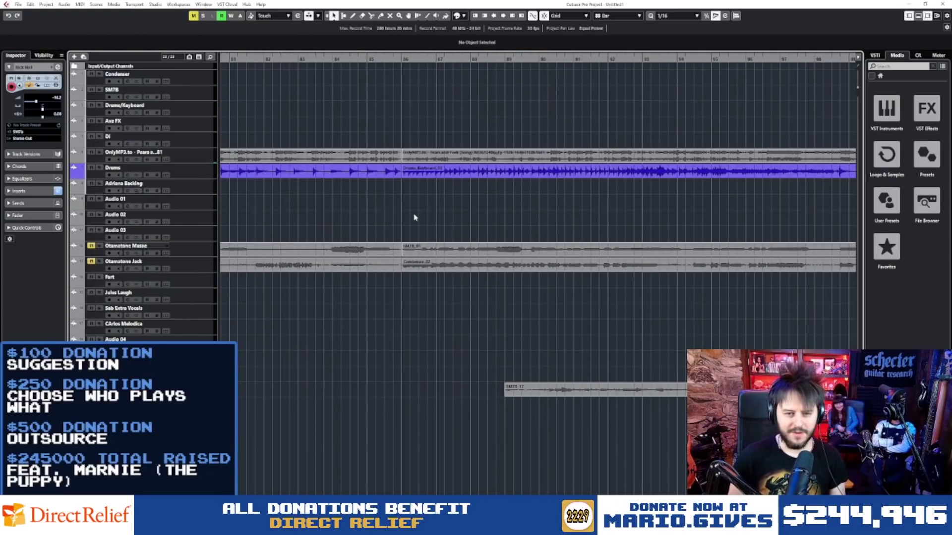
scroll(414, 217, "down", 5, "ctrl")
left_click(476, 390)
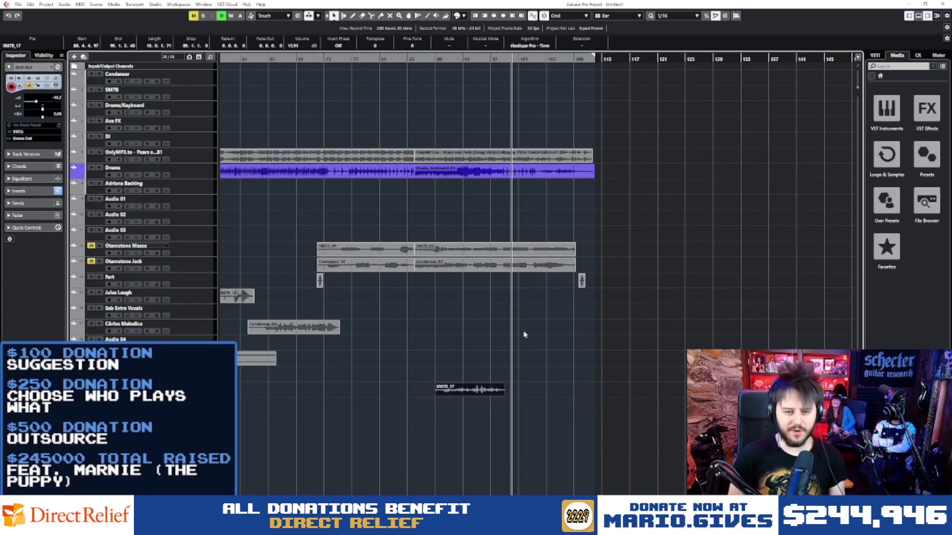
left_click(432, 340)
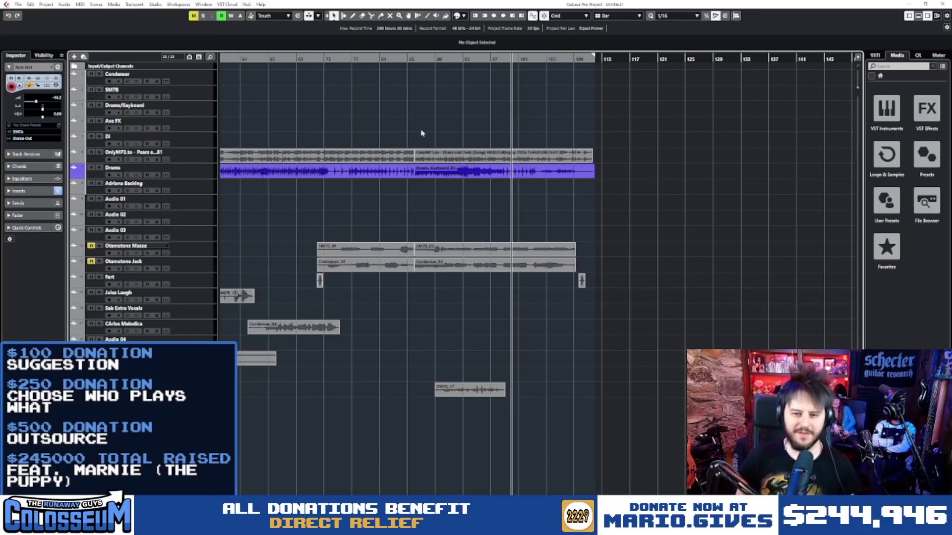
Step: Apply the Pitch Shift process to all clips after the bar 86 split
left_click_drag(423, 126, 631, 446)
left_click(64, 4)
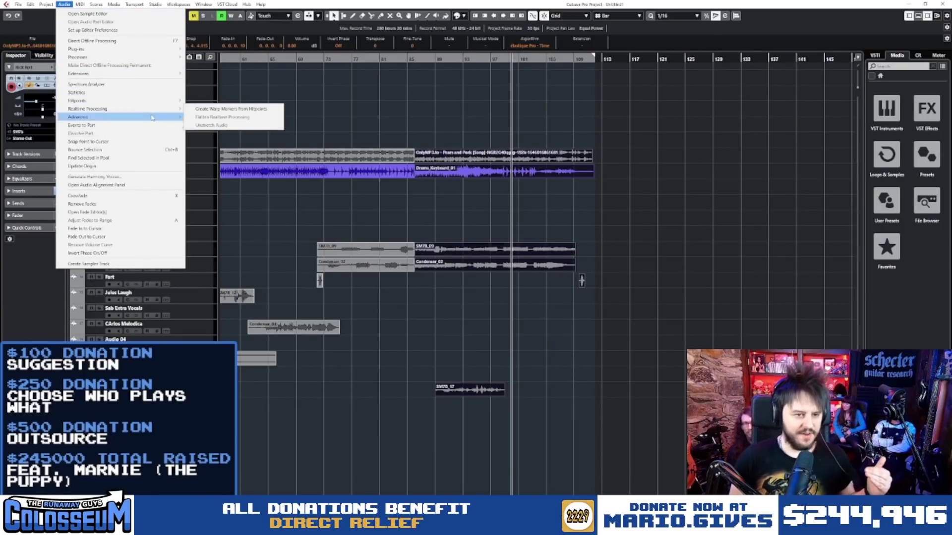
mouse_move(157, 57)
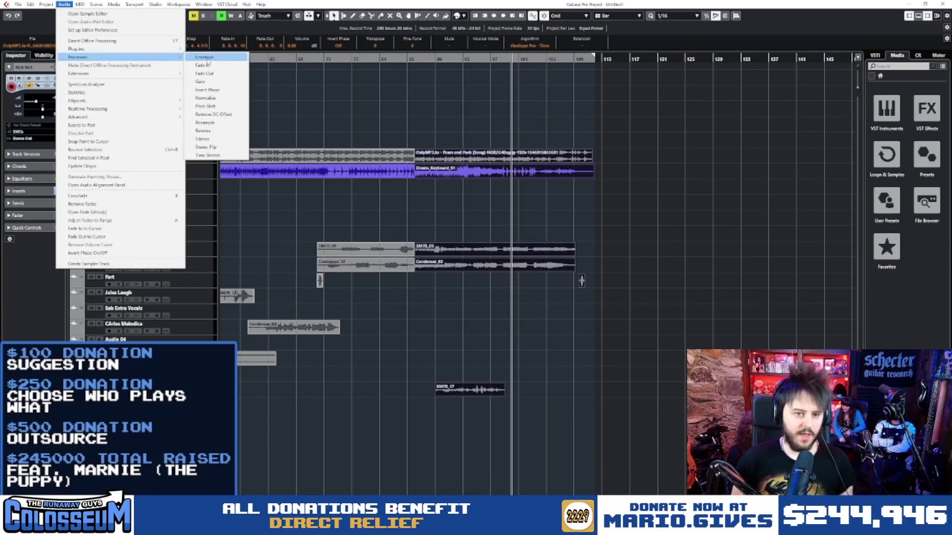
left_click(223, 110)
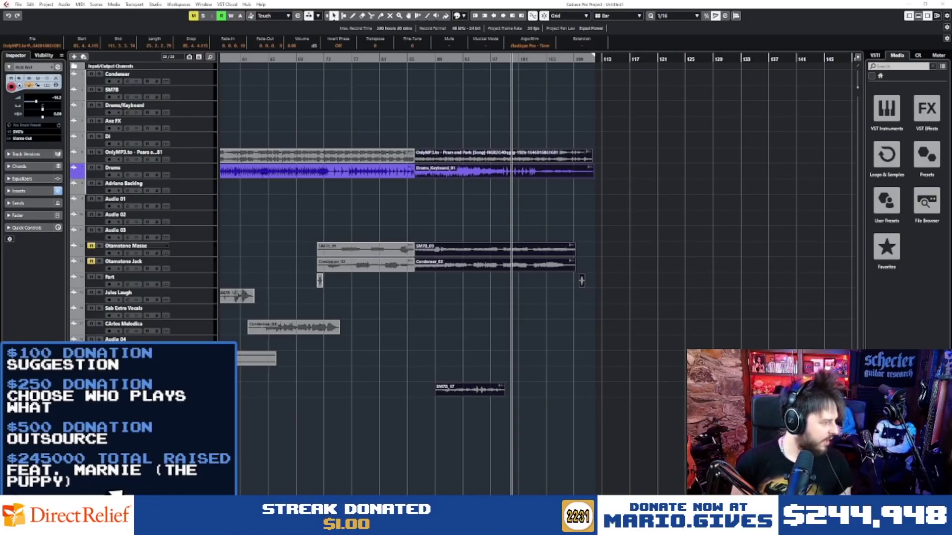
left_click(430, 212)
Step: Play the song from about bar 84 into the pitch-shifted section, briefly soloing the track that holds the SM7B clip
left_click_drag(401, 59, 420, 124)
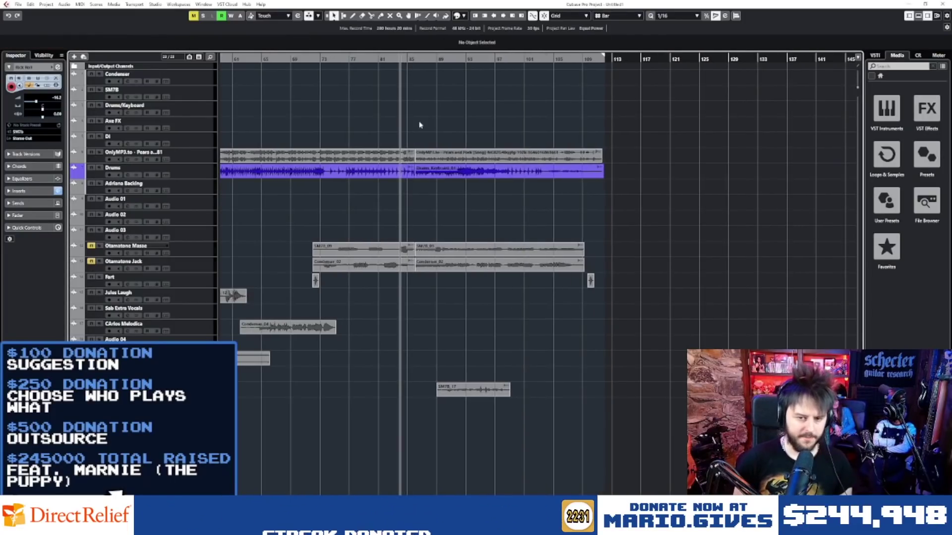
left_click(411, 222)
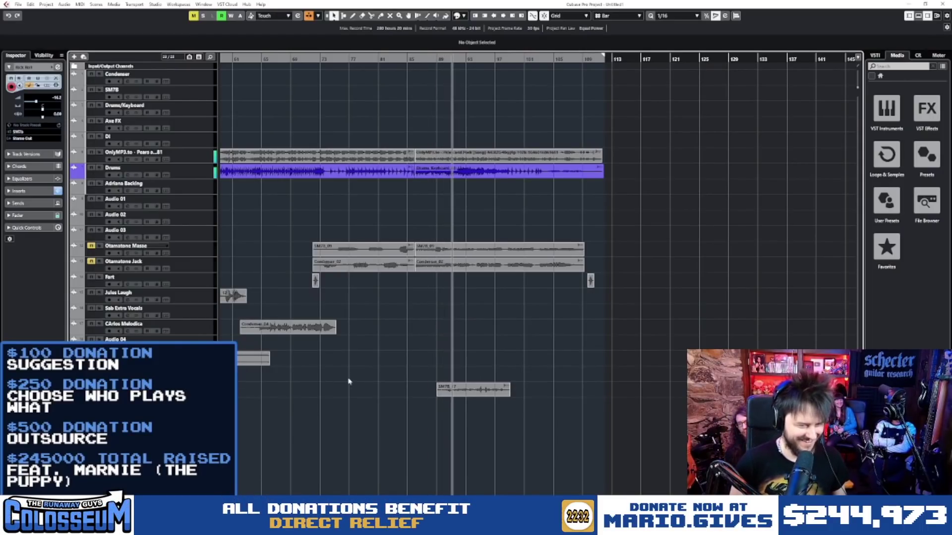
key("s")
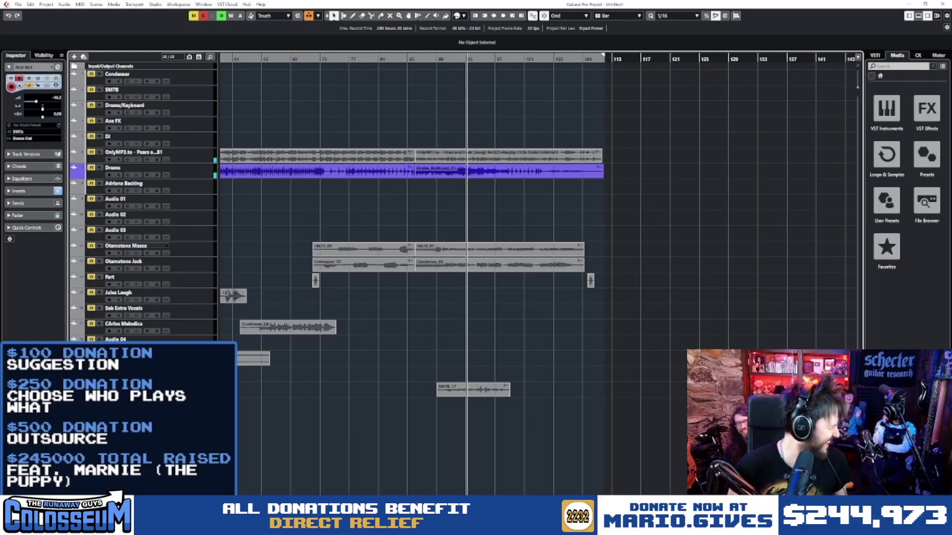
key("s")
key("space")
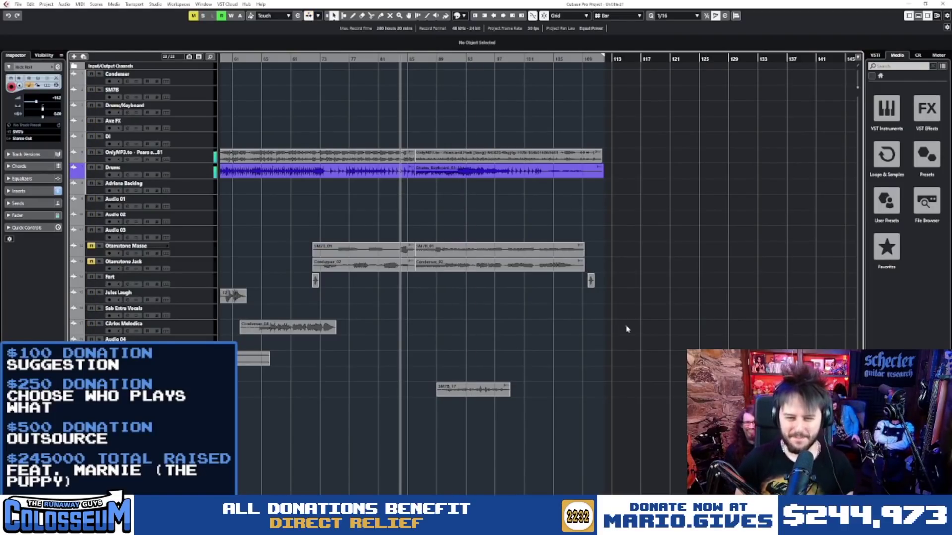
Step: Mute the backing song, unmute both Otamatone tracks and play them from about bar 84 across the pitch change
key("g")
key("g")
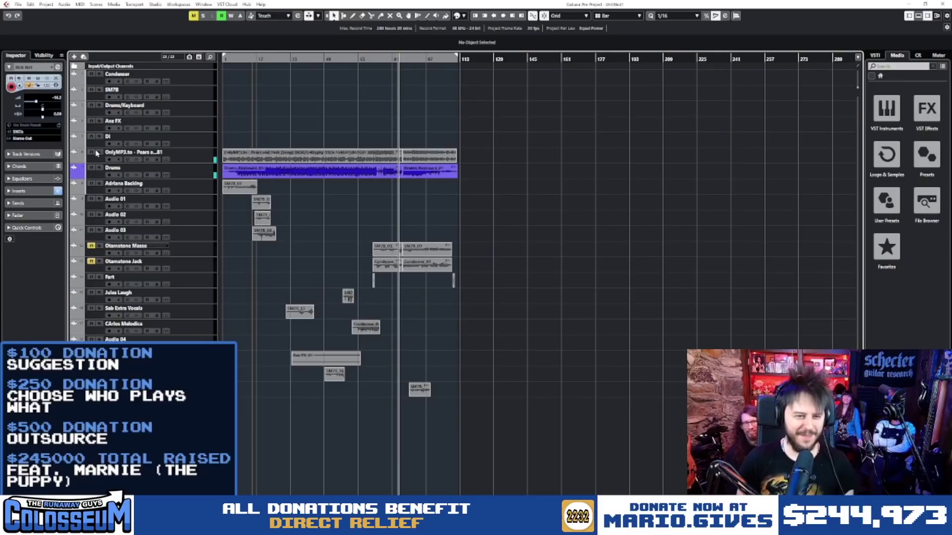
key("h")
key("h")
key("space")
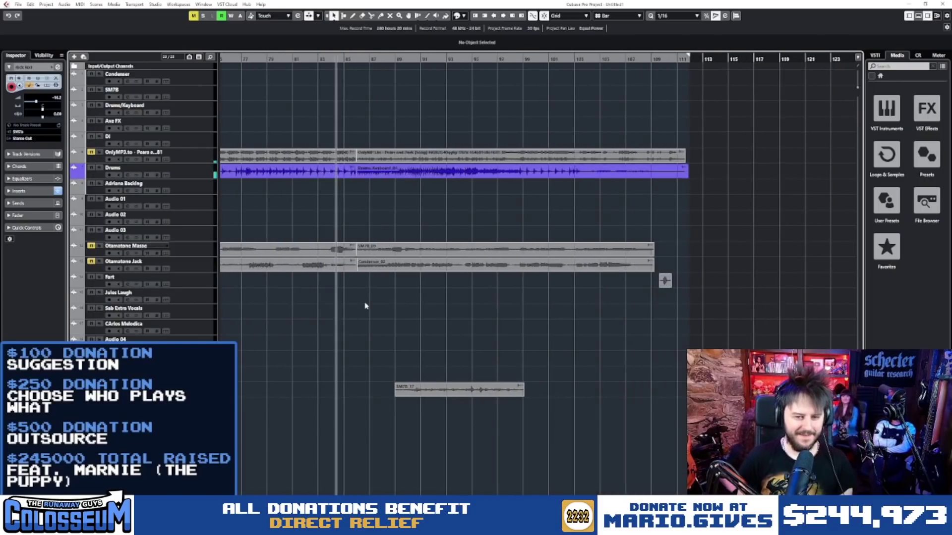
key("space")
key("space")
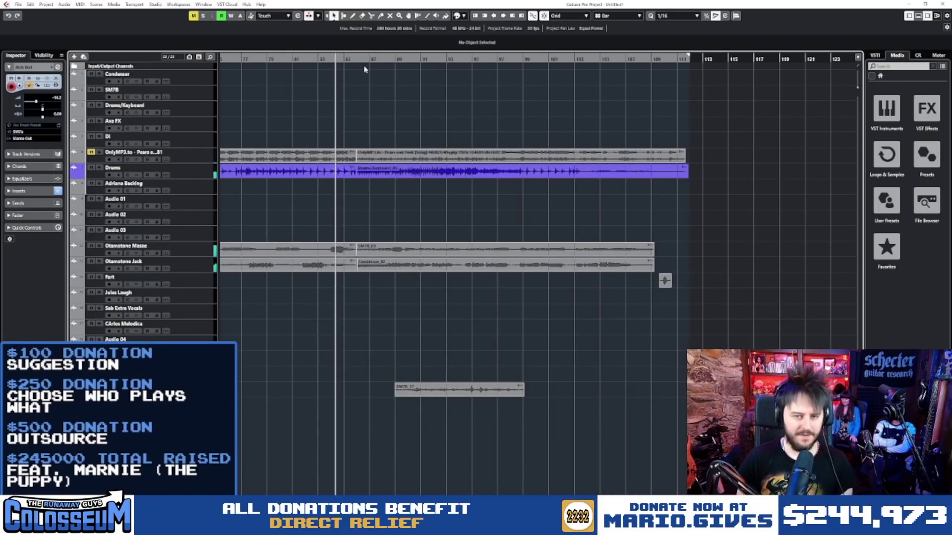
left_click(205, 248)
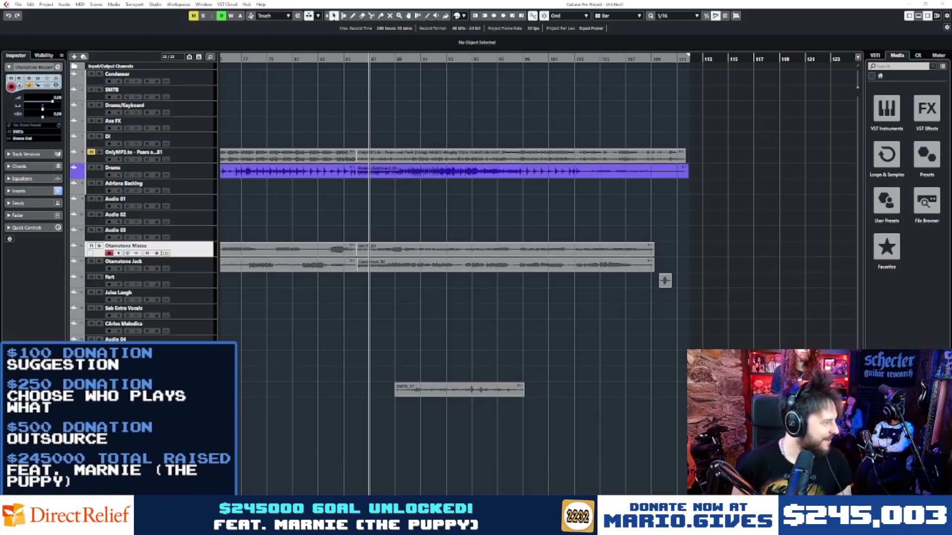
left_click(465, 229)
scroll(467, 216, "down", 3)
scroll(456, 219, "left", 3)
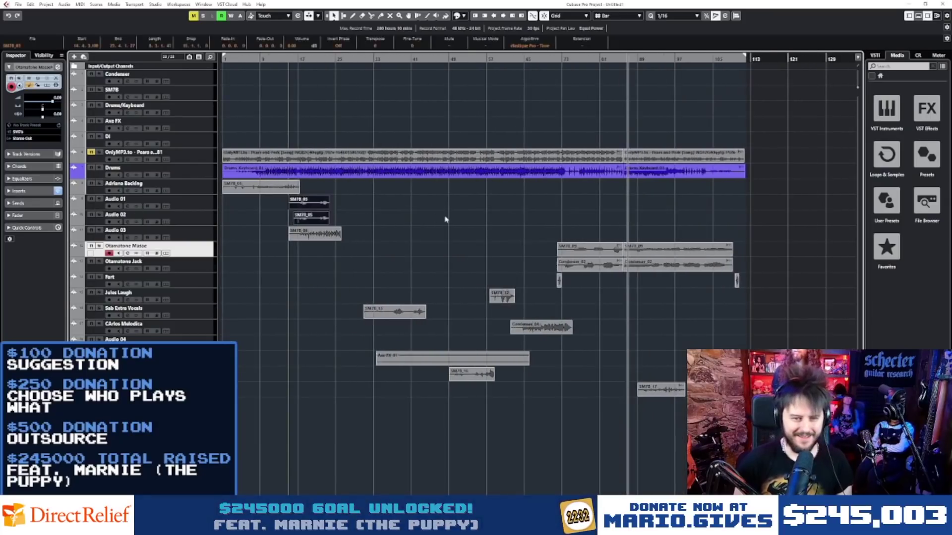
left_click(445, 220)
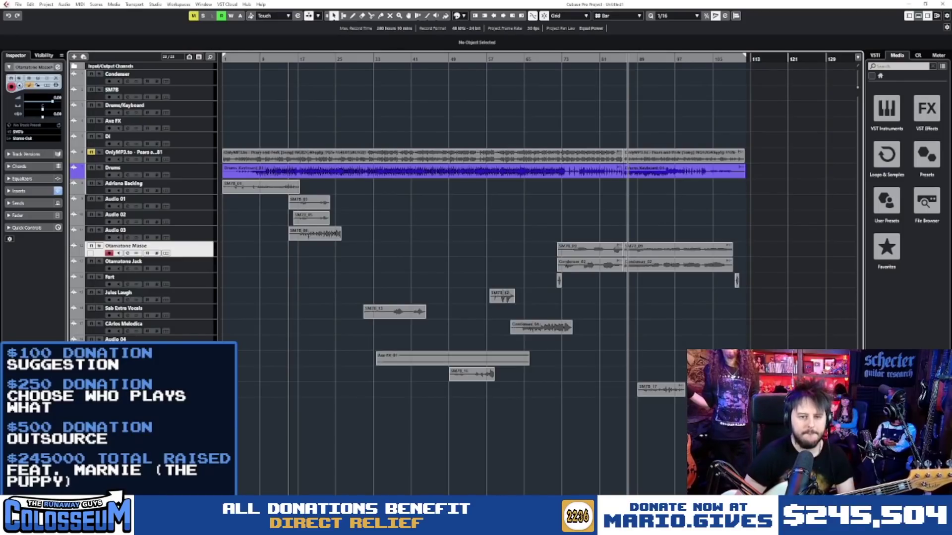
left_click(393, 353)
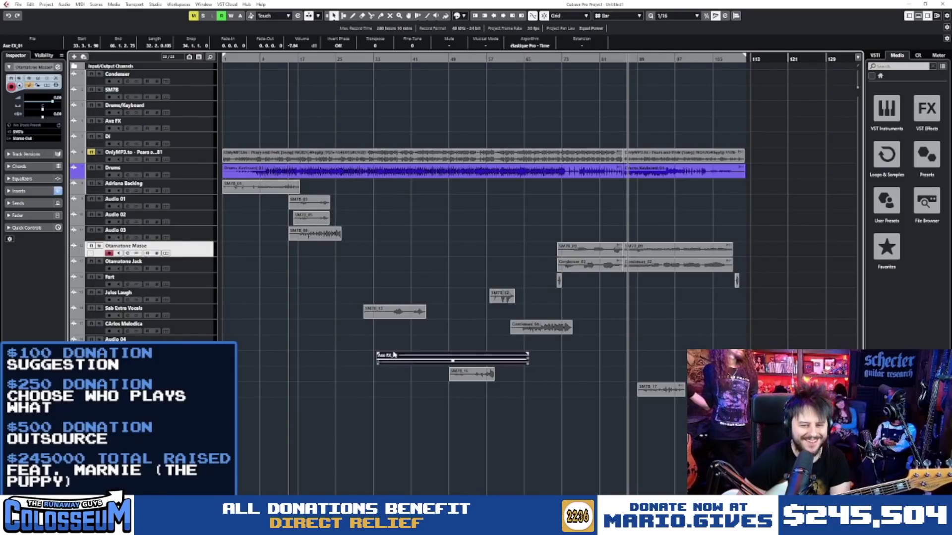
left_click(304, 307)
Step: Try recording a bass take on the DI track from about bar 2, and delete it
left_click_drag(233, 58, 166, 77)
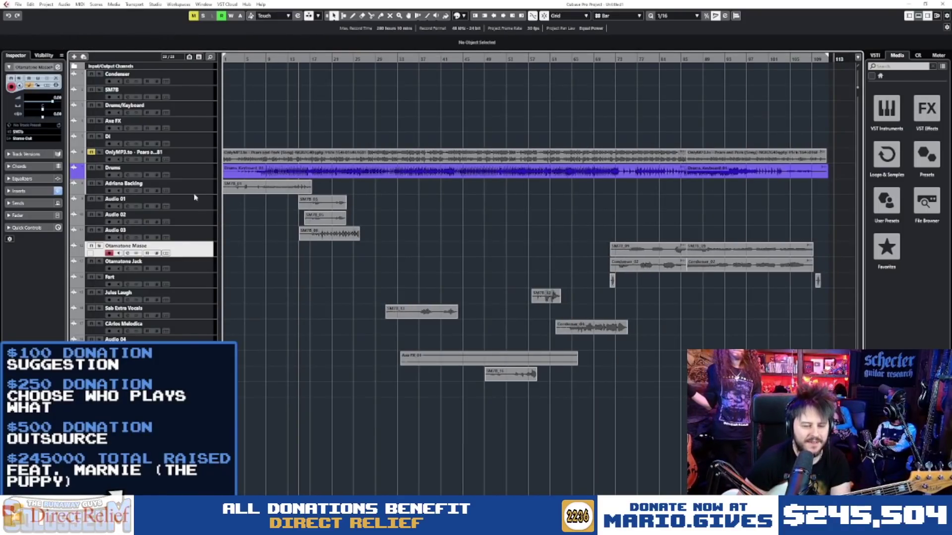
left_click(179, 140)
scroll(242, 129, "up", 3)
key("space")
key("space")
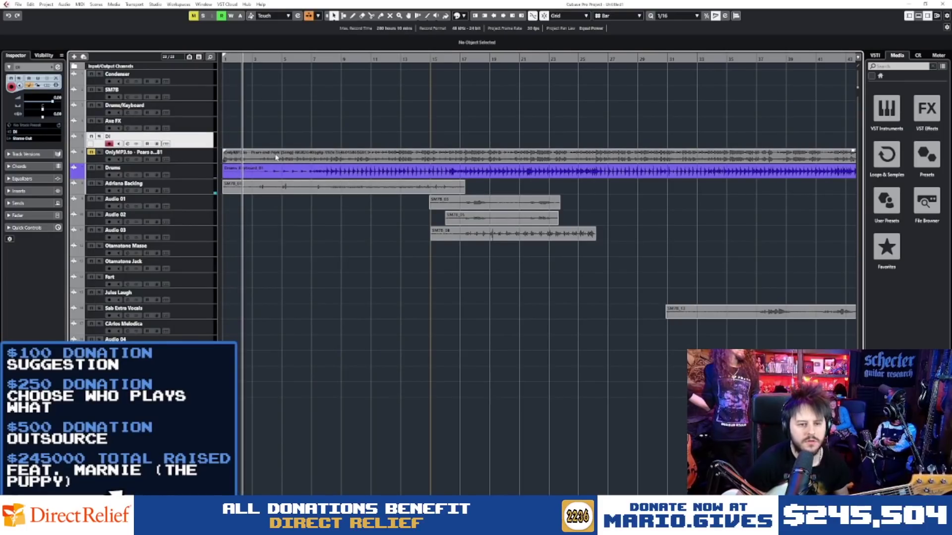
key("KP_Multiply")
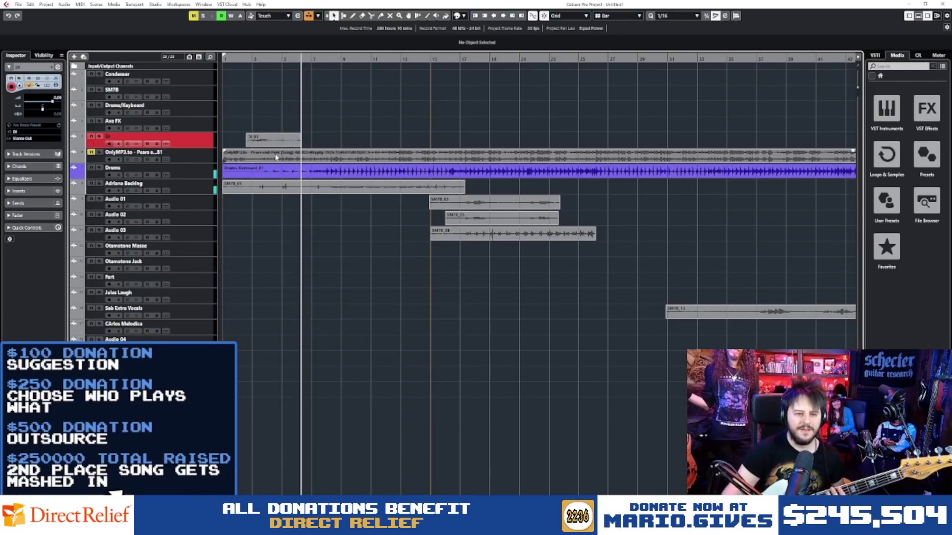
key("space")
left_click(96, 159)
key("Delete")
Step: Unmute the backing song and record a bass take on the DI track from about bar 2 to the song's end
left_click(91, 152)
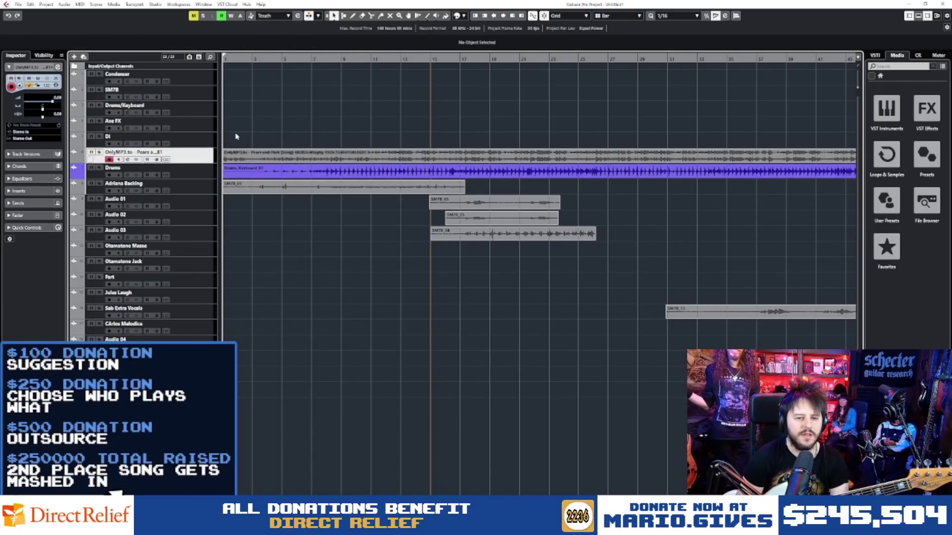
key("space")
key("h")
key("h")
key("h")
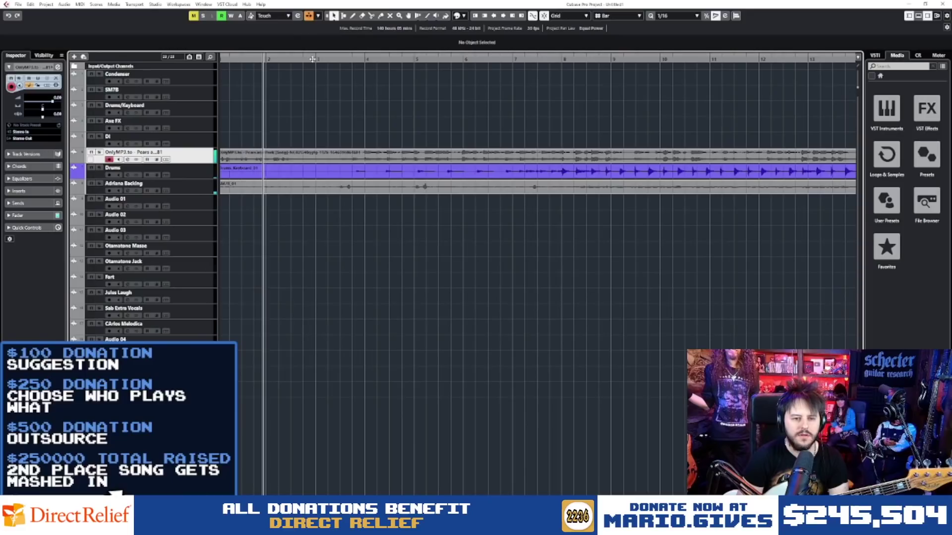
left_click(211, 144)
key("KP_Multiply")
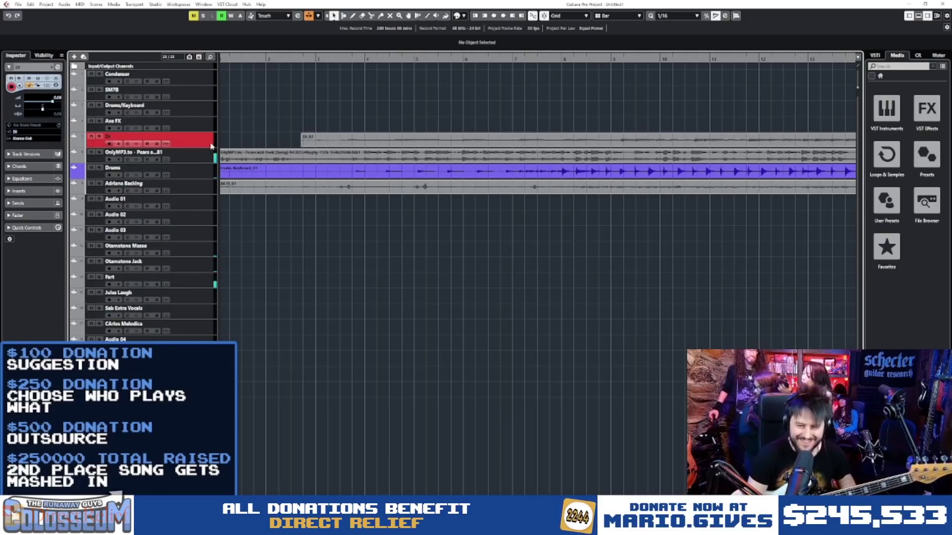
key("space")
Step: Move the new DI bass clip onto its own new track below the existing ones
key("g")
key("g")
key("g")
key("g")
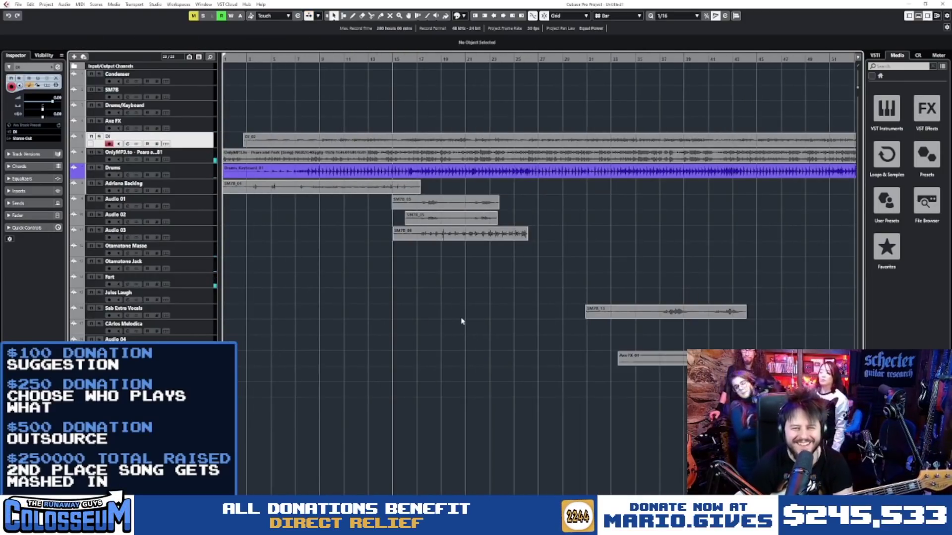
left_click(349, 141)
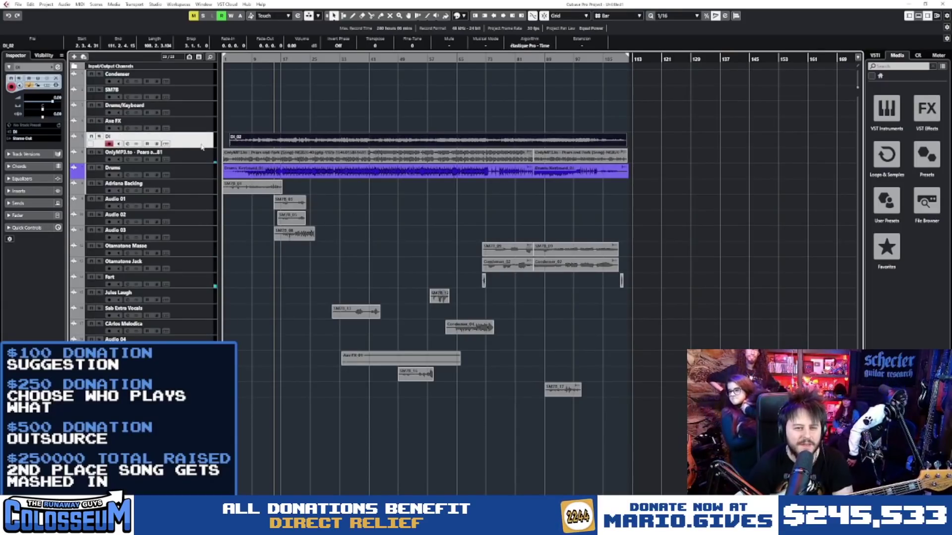
left_click_drag(472, 141, 526, 403)
Step: Insert the Parallax plugin on the new bass clip's track and load the artist preset Dave Otero Grit
left_click_drag(435, 457, 422, 455)
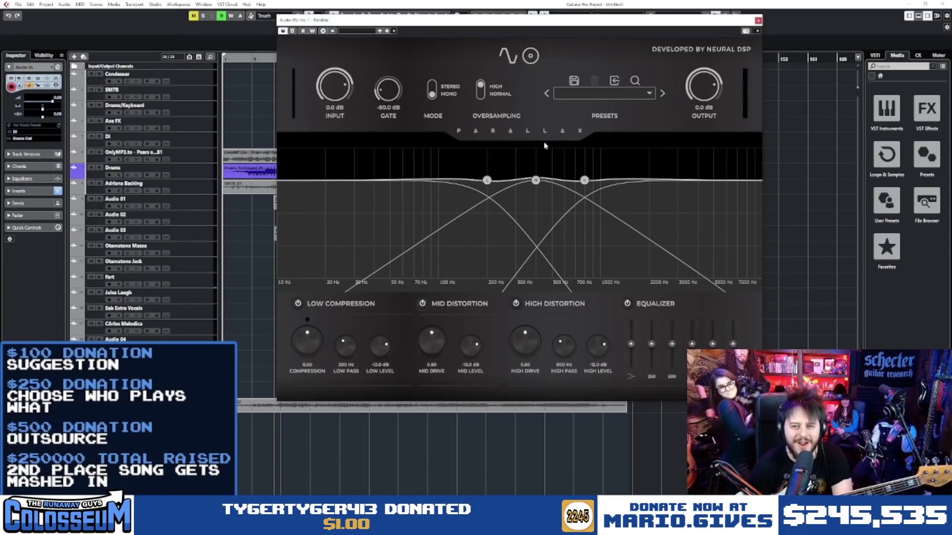
left_click(565, 94)
mouse_move(568, 114)
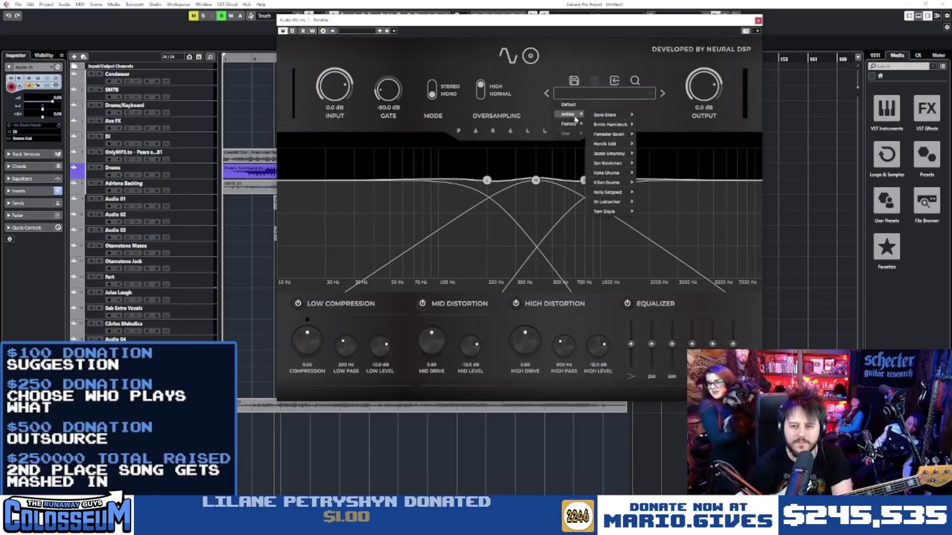
mouse_move(609, 114)
left_click(665, 124)
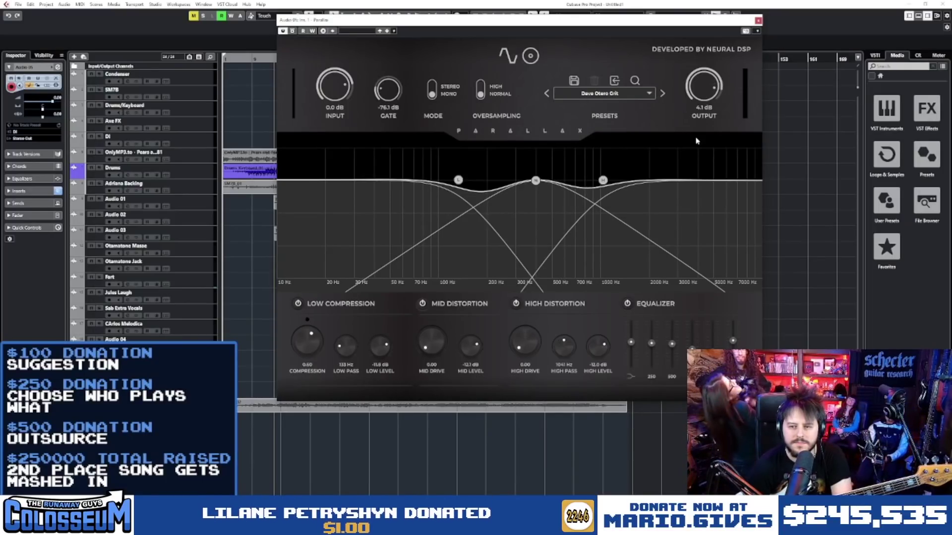
left_click(758, 20)
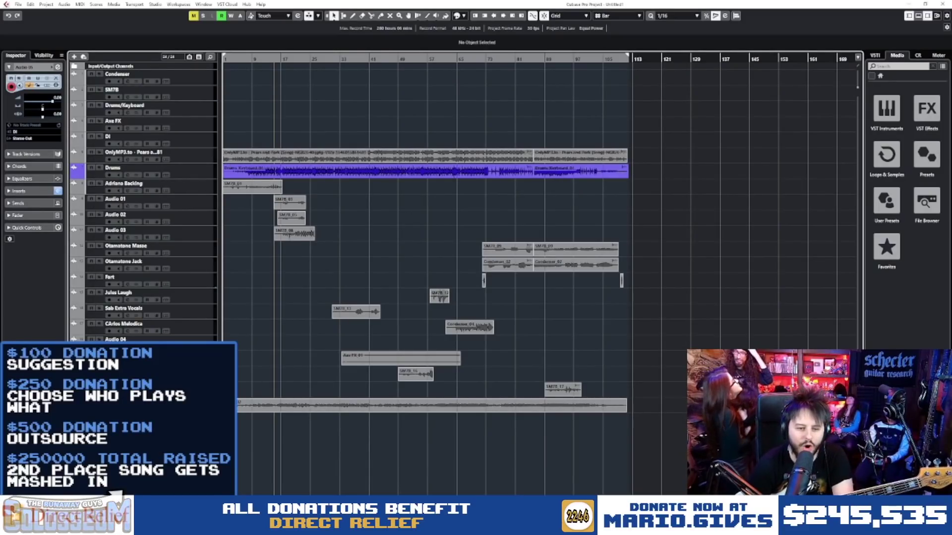
Step: Name the new track Bass and move it directly below the Drums track
type("Bass")
key("Return")
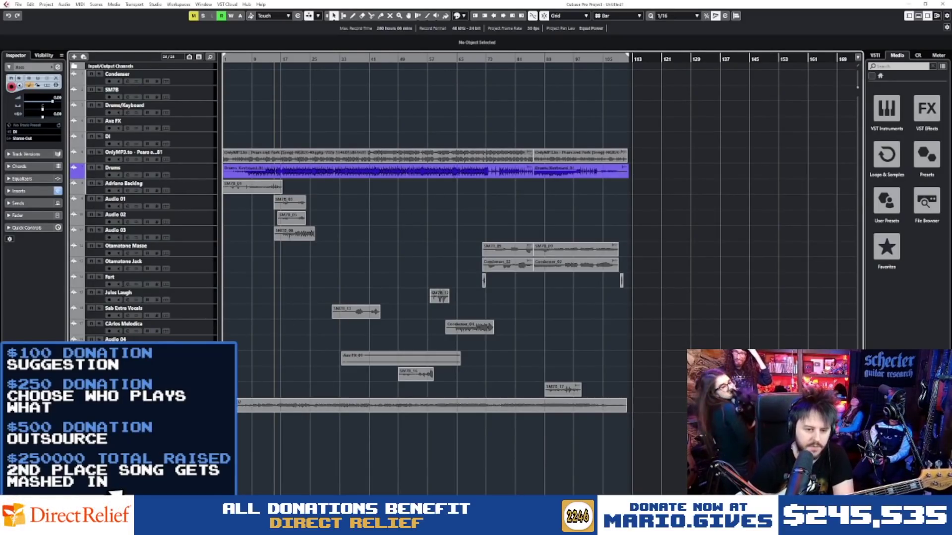
left_click_drag(210, 404, 210, 192)
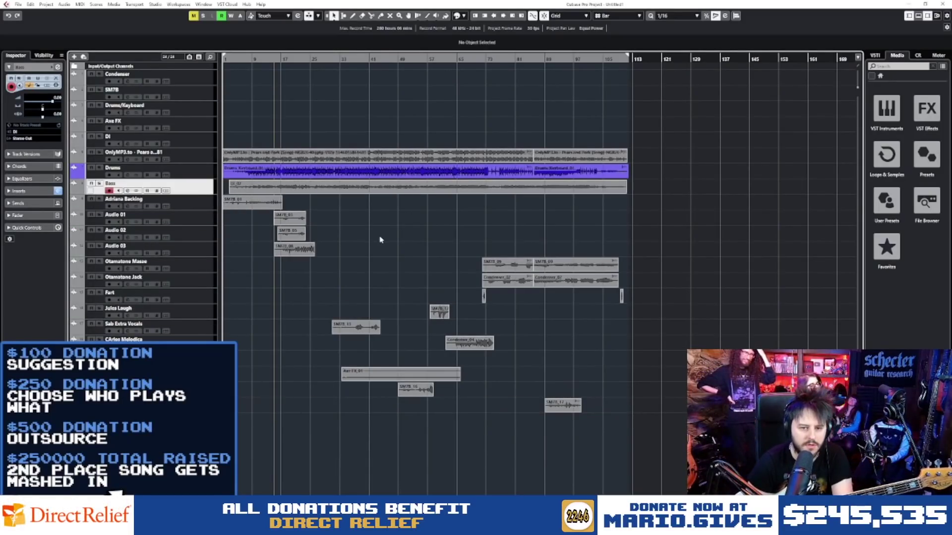
Step: Try recording a take on the SM7B track over the song's opening, and undo it
left_click(211, 96)
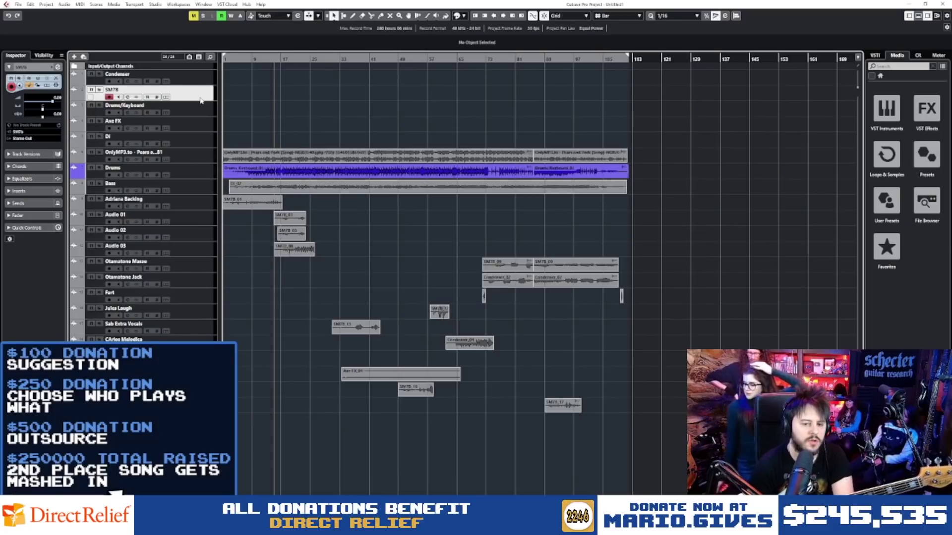
key("KP_Multiply")
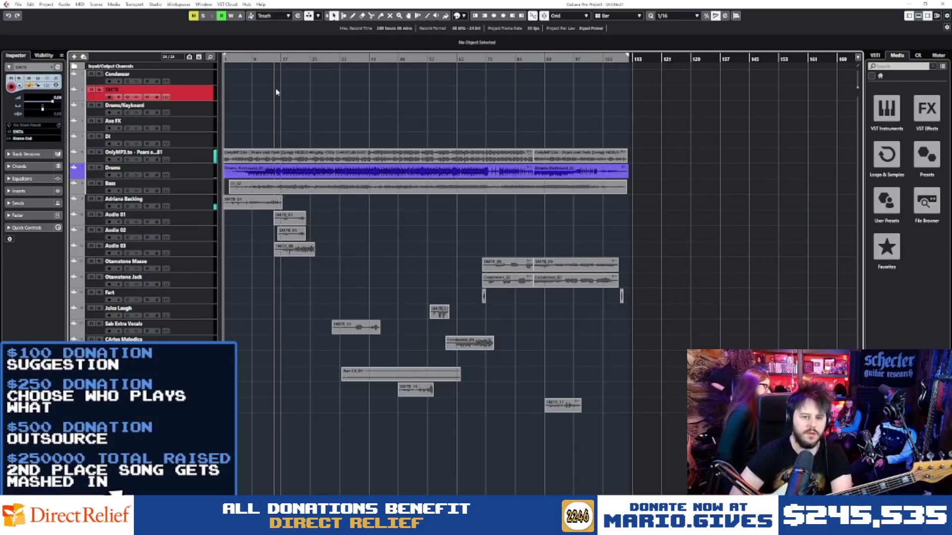
key("space")
key("ctrl+z")
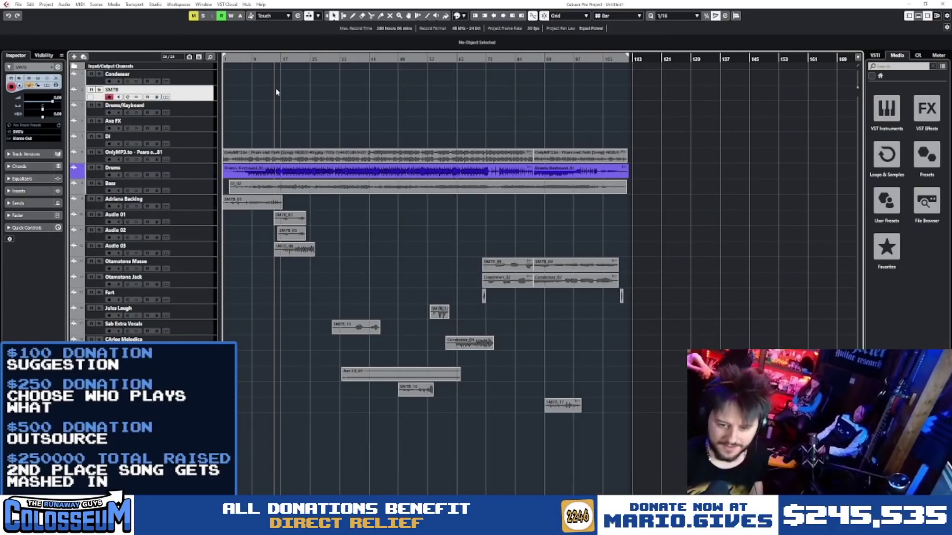
Step: Record a take on the SM7B track from bar 1 to about bar 25 and solo that track
key("KP_Multiply")
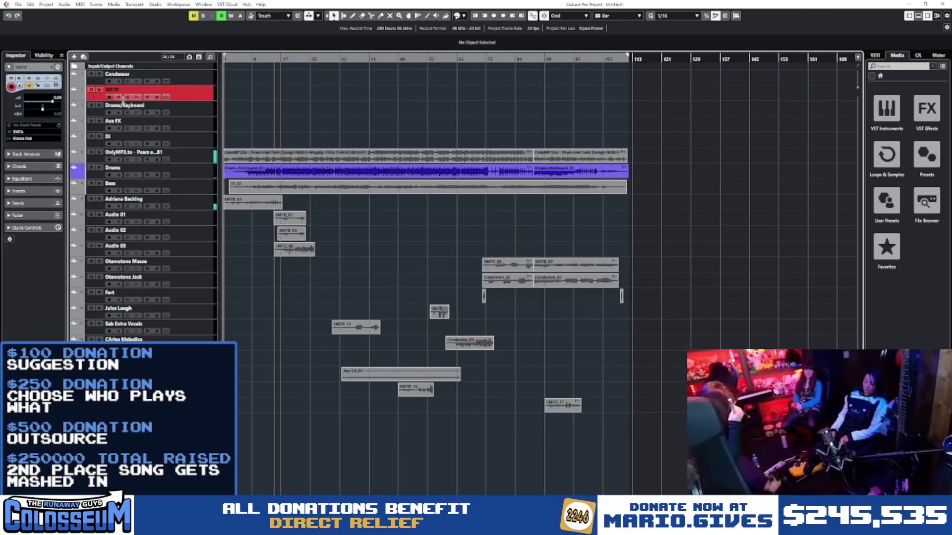
left_click(100, 90)
left_click(316, 127)
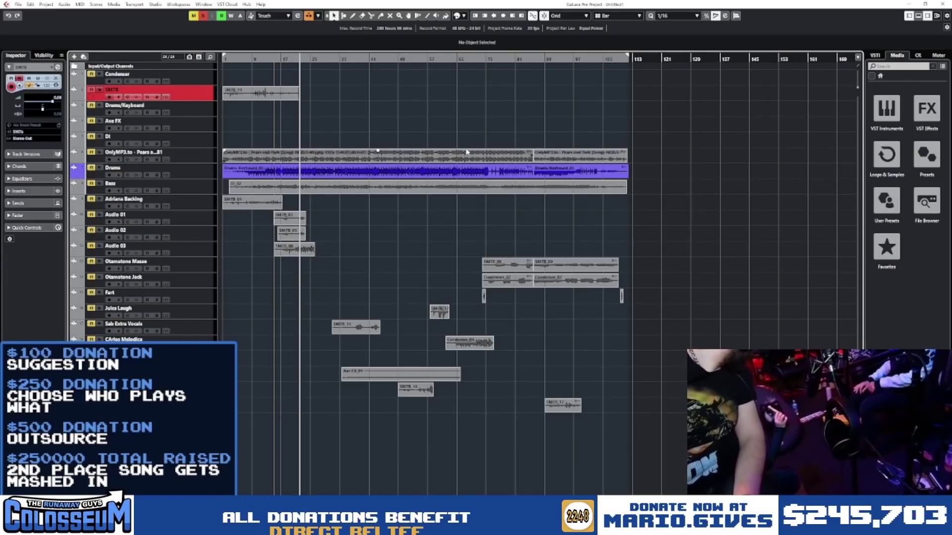
key("space")
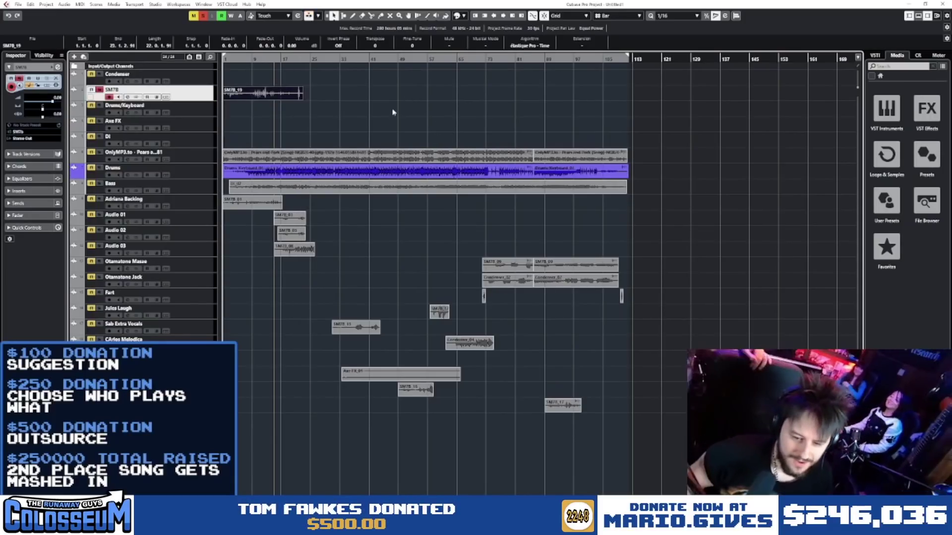
Step: Listen through the soloed SM7B take around bars 21 and 12 to locate its short sounds
left_click(393, 111)
scroll(295, 125, "up", 6)
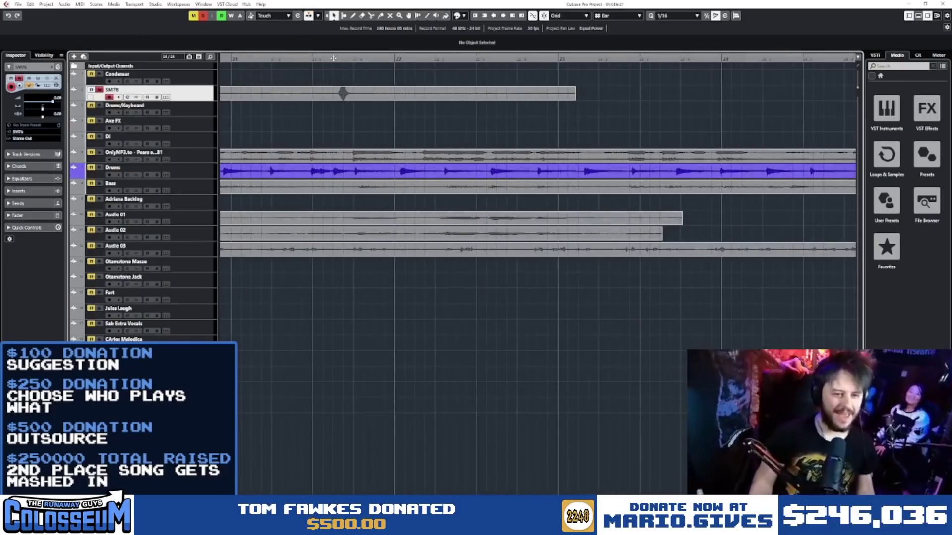
left_click(328, 57)
left_click_drag(328, 57, 320, 66)
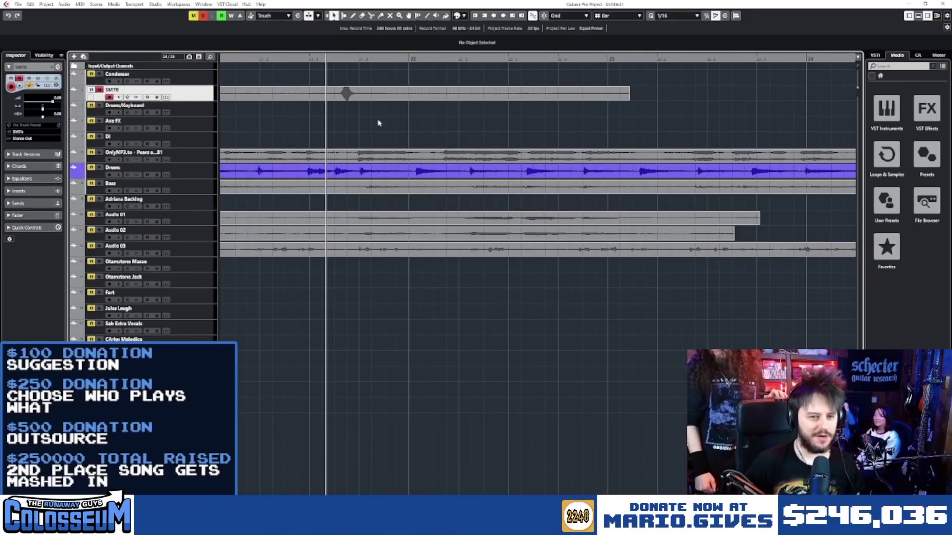
scroll(342, 125, "down", 4, "ctrl")
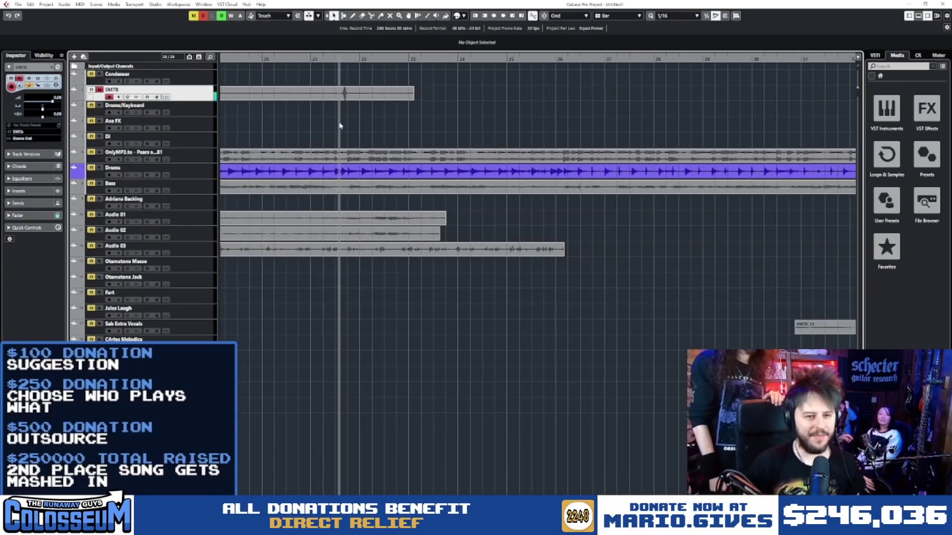
scroll(446, 147, "left", 8)
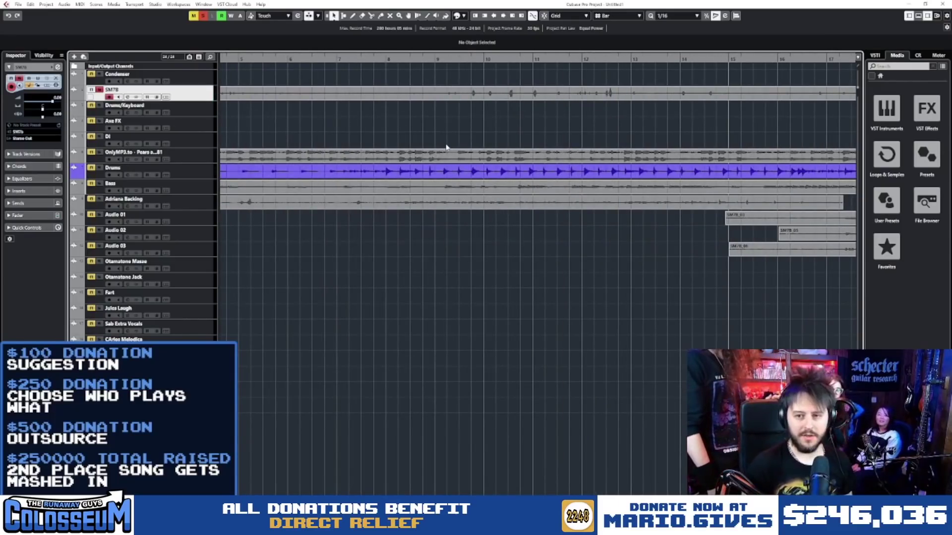
key("space")
key("space")
key("space")
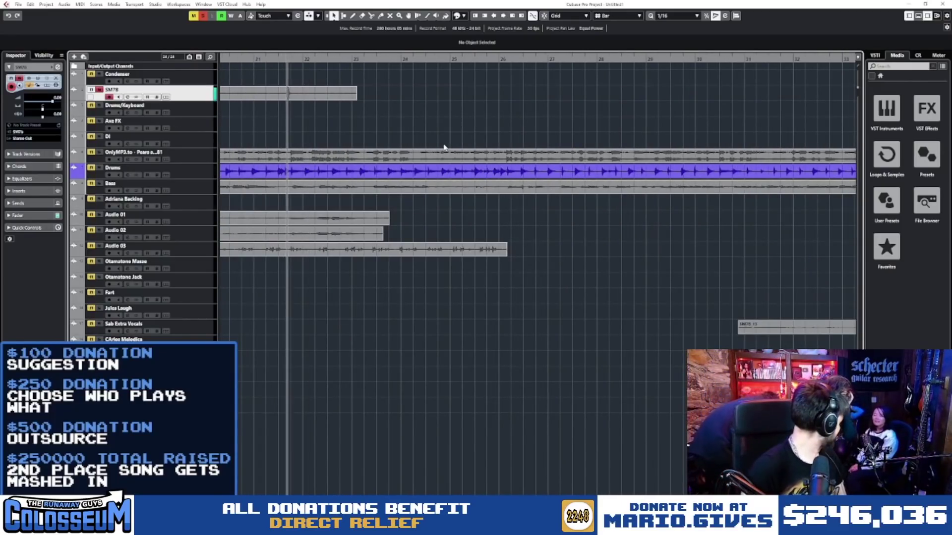
key("space")
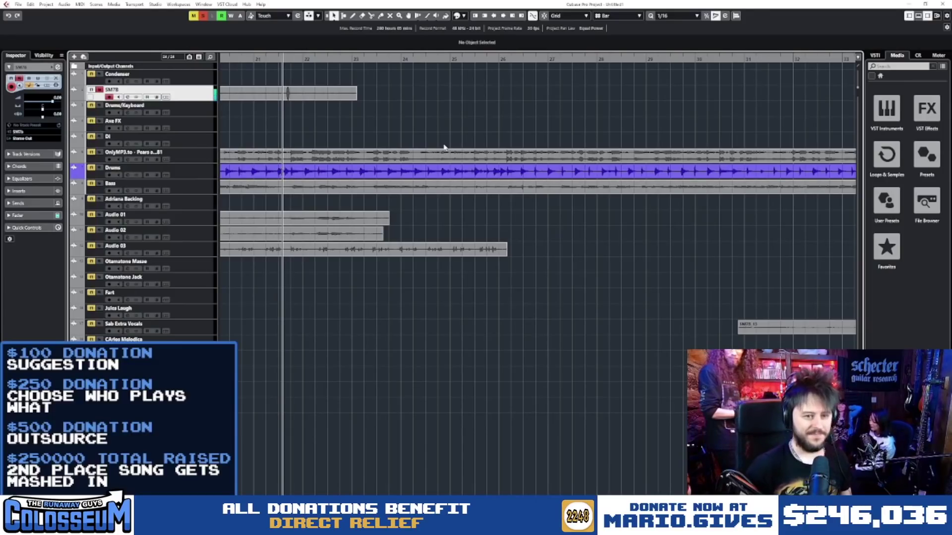
scroll(433, 146, "down", 5)
scroll(289, 132, "up", 5)
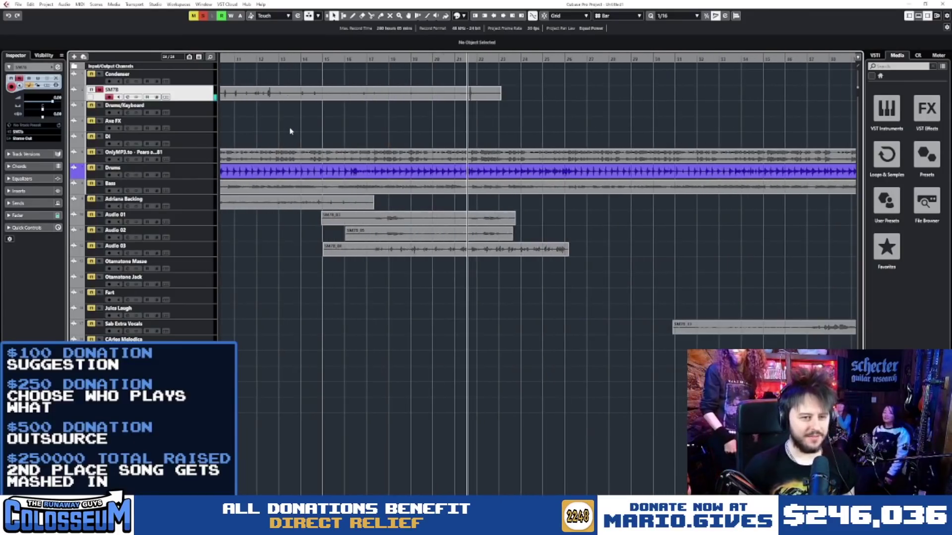
left_click(437, 58)
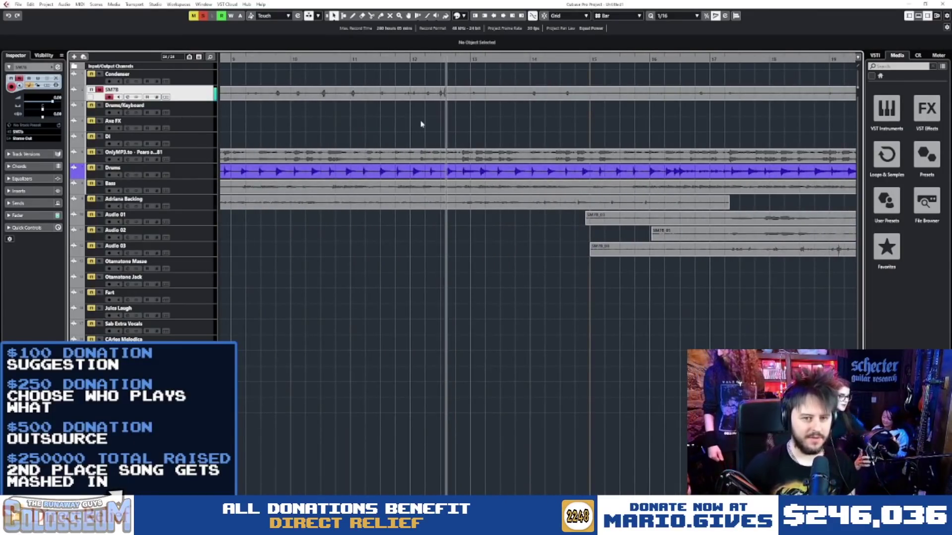
Step: Split the SM7B take around its short sounds at about bars 12 and 21 and delete the unused parts
scroll(470, 119, "up", 4)
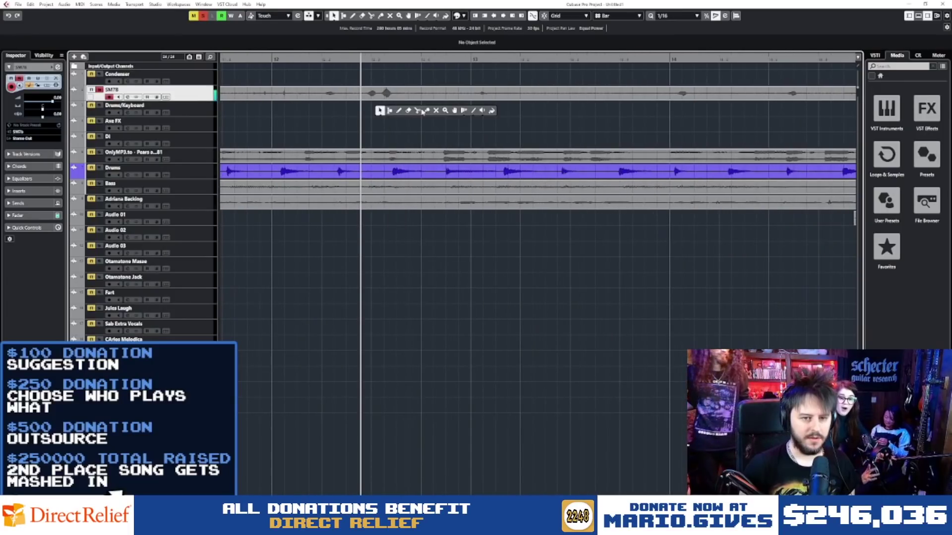
left_click(417, 110)
left_click(379, 93)
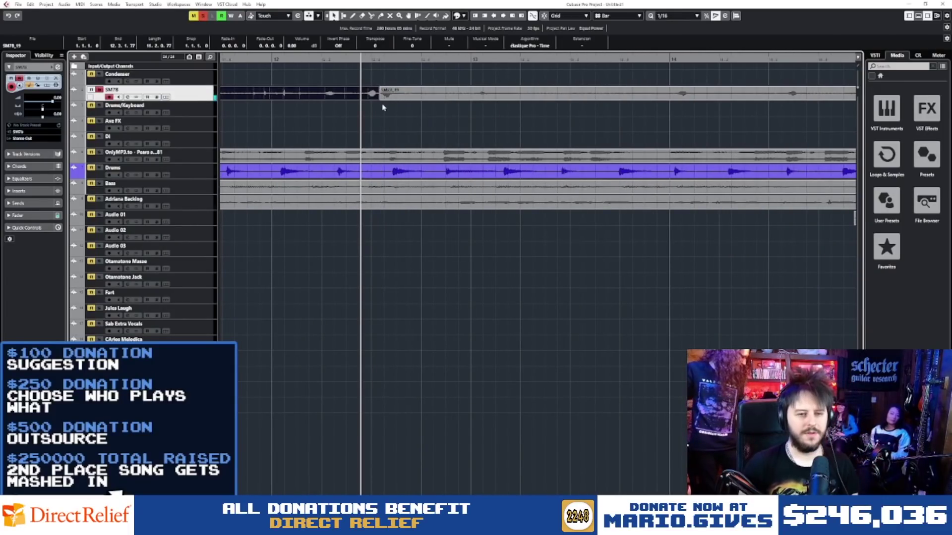
key("Delete")
right_click(384, 126)
left_click(404, 124)
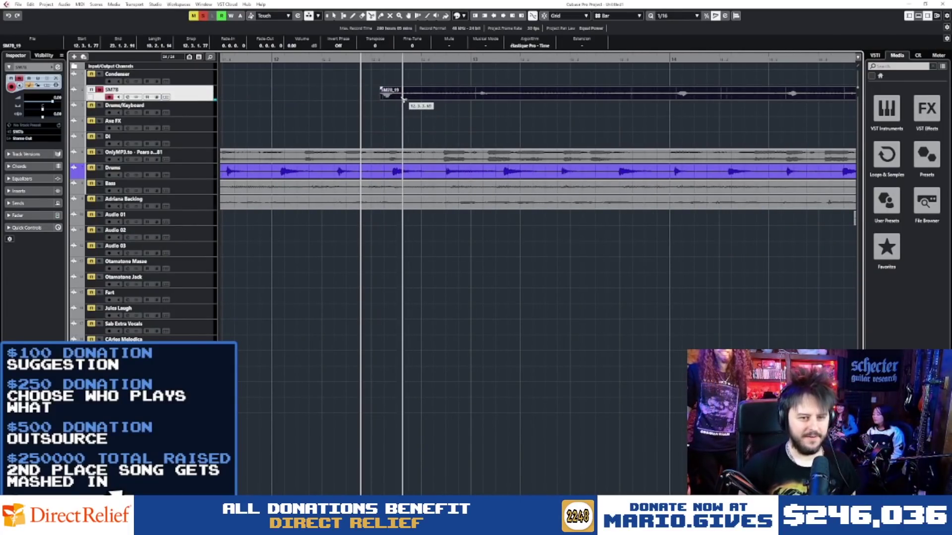
left_click(400, 95)
right_click(397, 94)
left_click(401, 97)
scroll(384, 119, "down", 8)
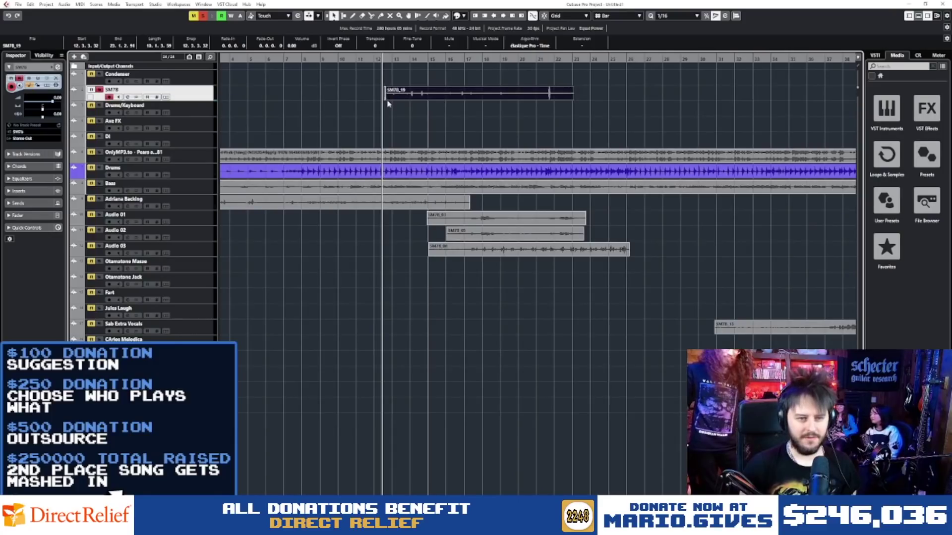
Step: Move the two trimmed clips onto a new track below the others and shift them to about bars 85 and 94
left_click_drag(409, 95, 593, 349)
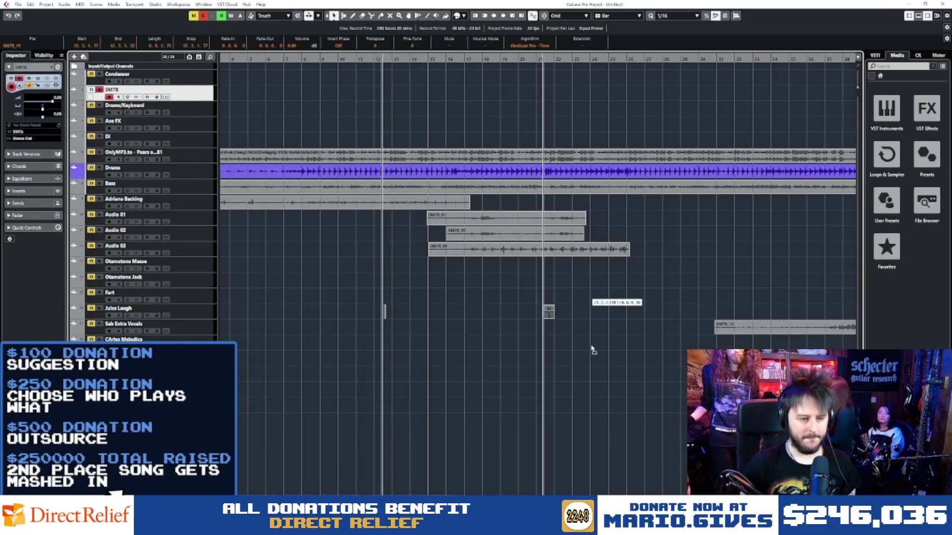
left_click_drag(582, 418, 573, 411)
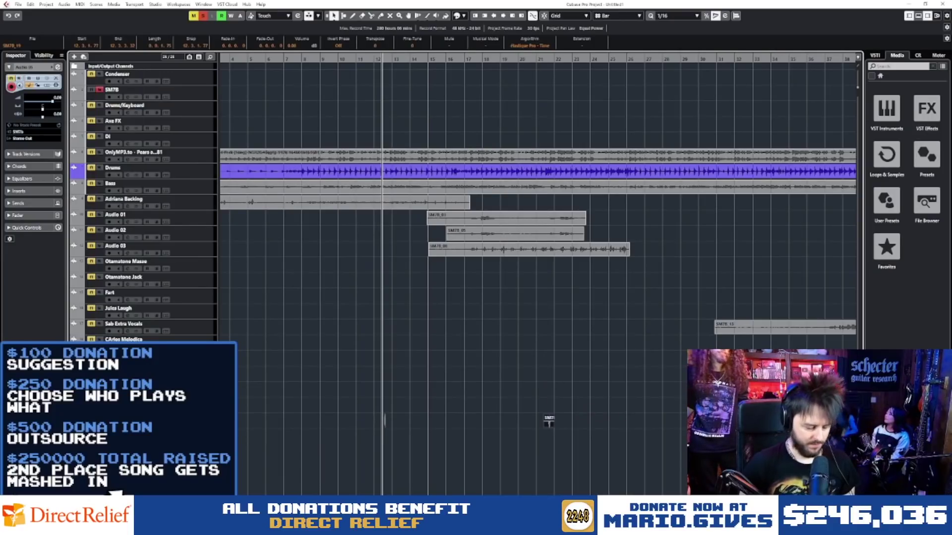
left_click_drag(301, 374, 613, 480)
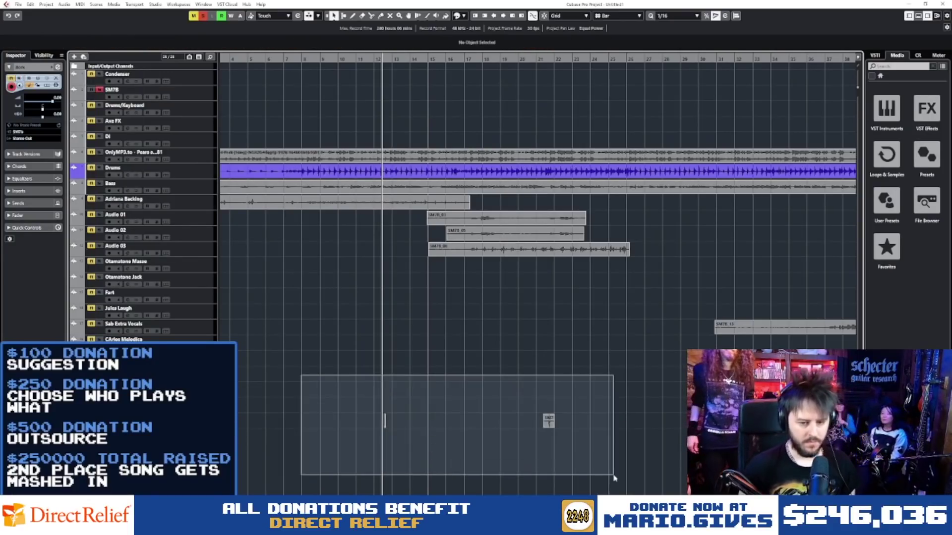
key("shift+f")
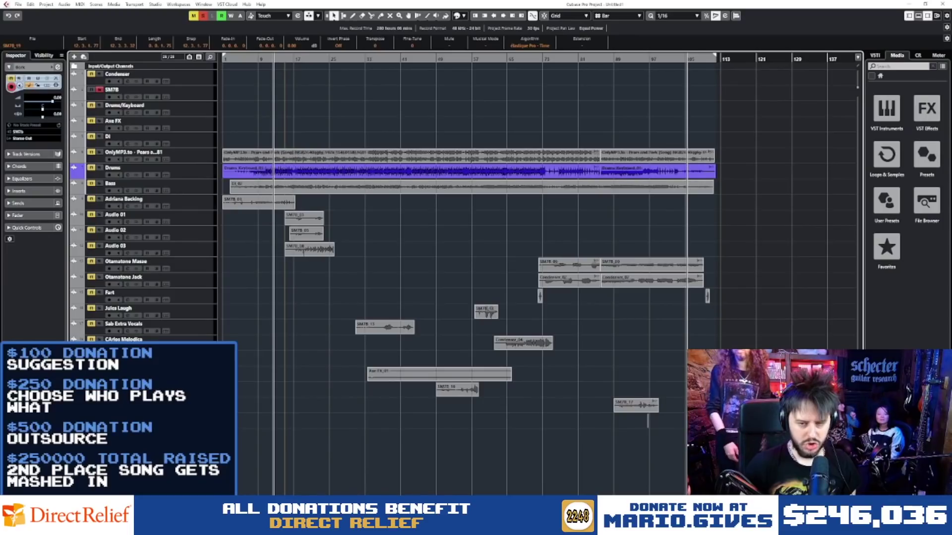
left_click_drag(703, 420, 635, 417)
left_click(643, 387)
scroll(654, 353, "up", 5)
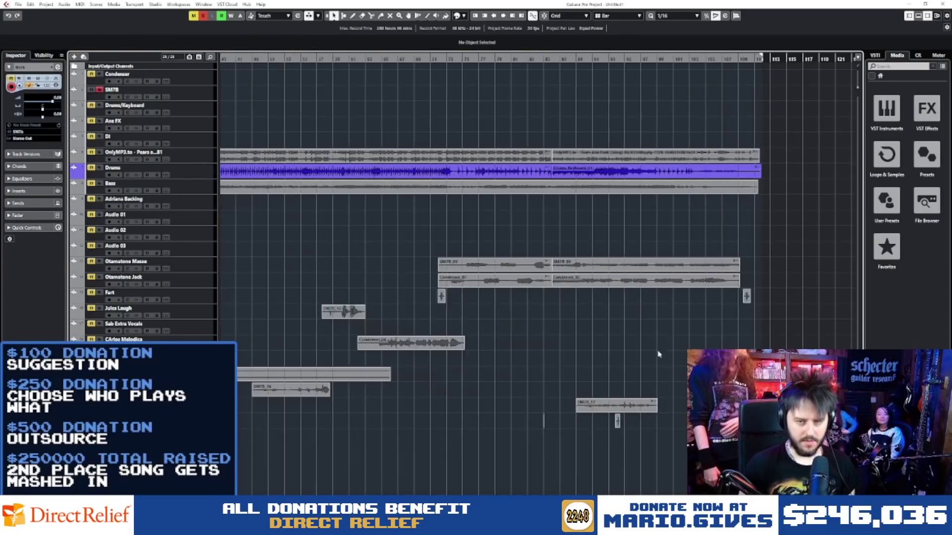
Step: Turn off all solos and play the full song from about bar 86
left_click(348, 58)
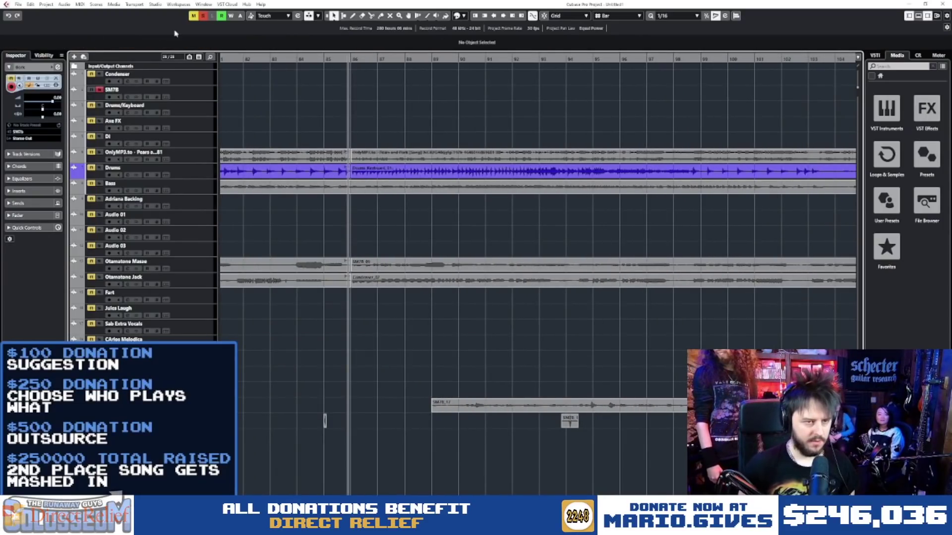
left_click(202, 15)
key("space")
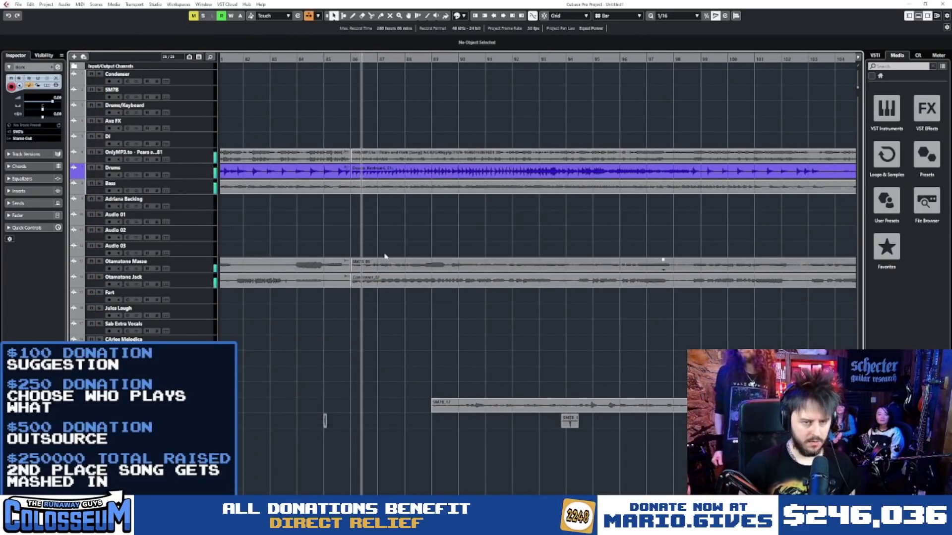
left_click(202, 157)
left_click(200, 191)
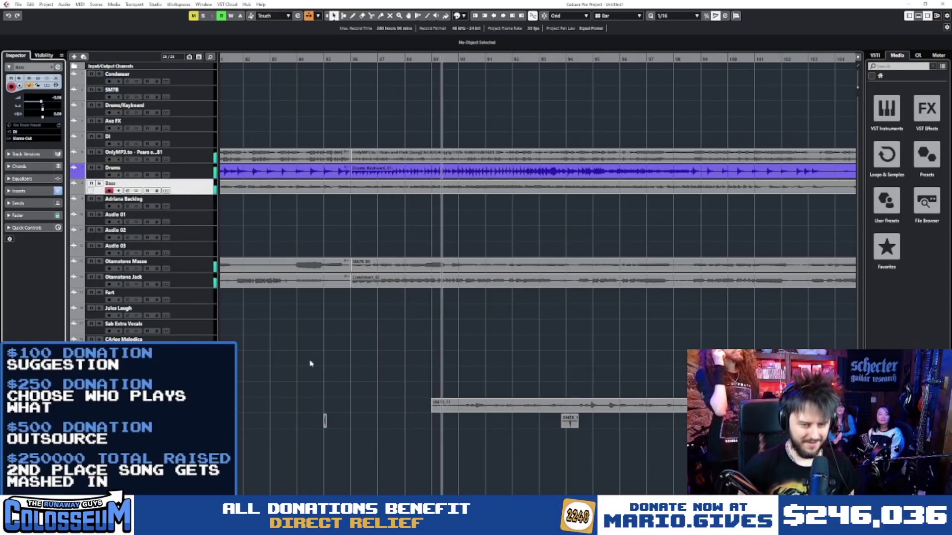
scroll(367, 435, "down", 3)
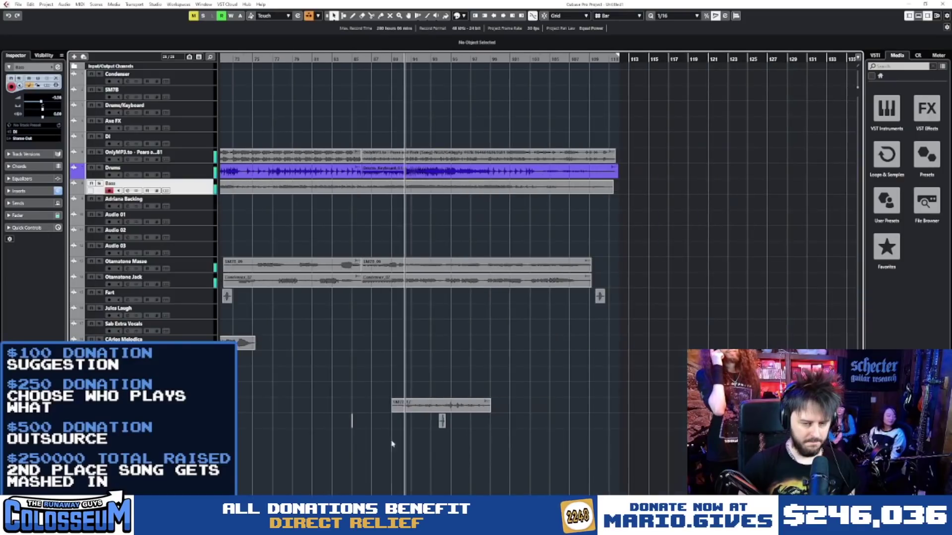
key("space")
Step: Shift the two short clips earlier in the song, to about bars 21 and 30
left_click_drag(506, 447, 347, 425)
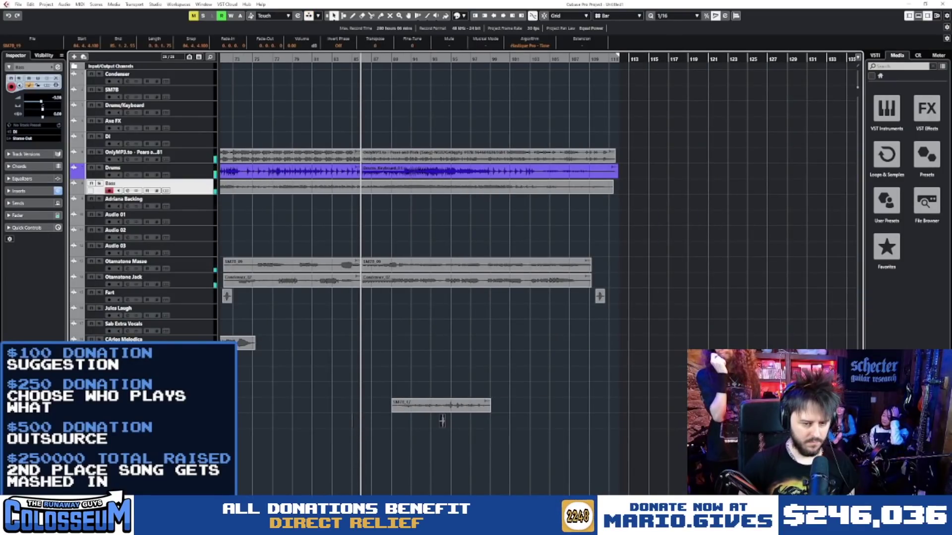
scroll(436, 468, "left", 5)
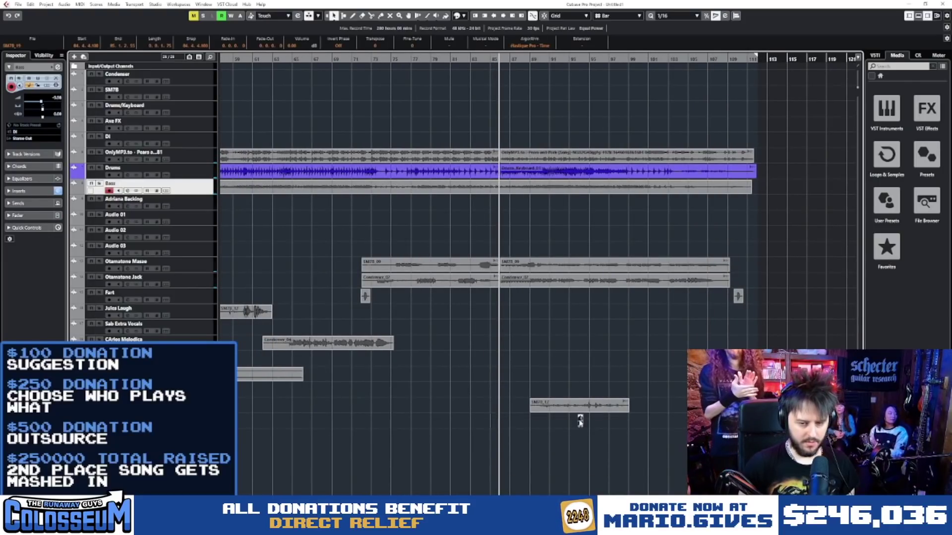
left_click_drag(580, 421, 286, 430)
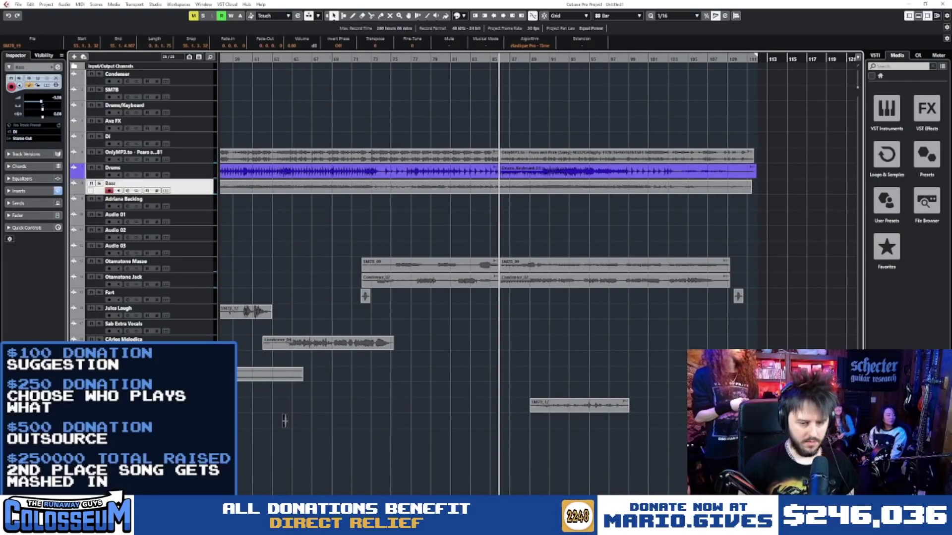
scroll(285, 420, "left", 20)
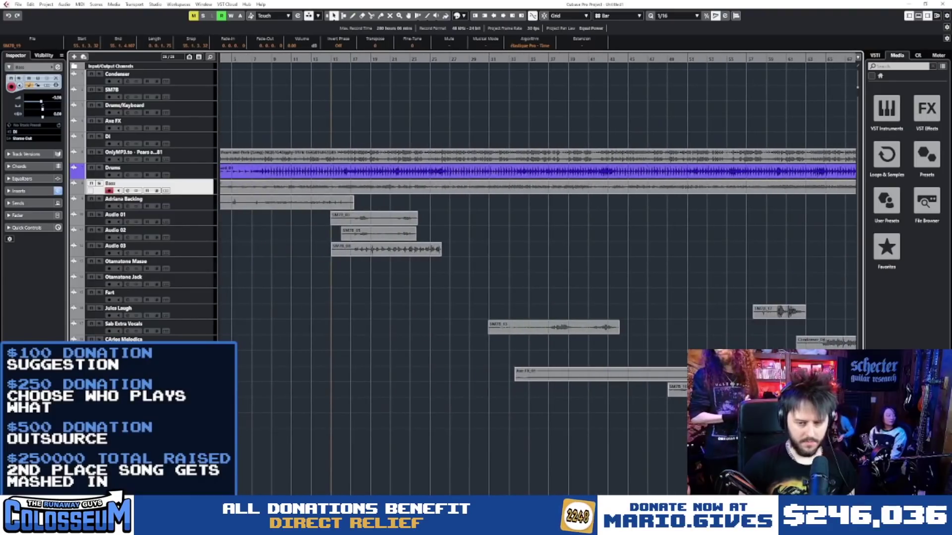
left_click_drag(806, 421, 485, 421)
left_click(299, 394)
scroll(300, 394, "left", 2)
scroll(402, 340, "up", 3)
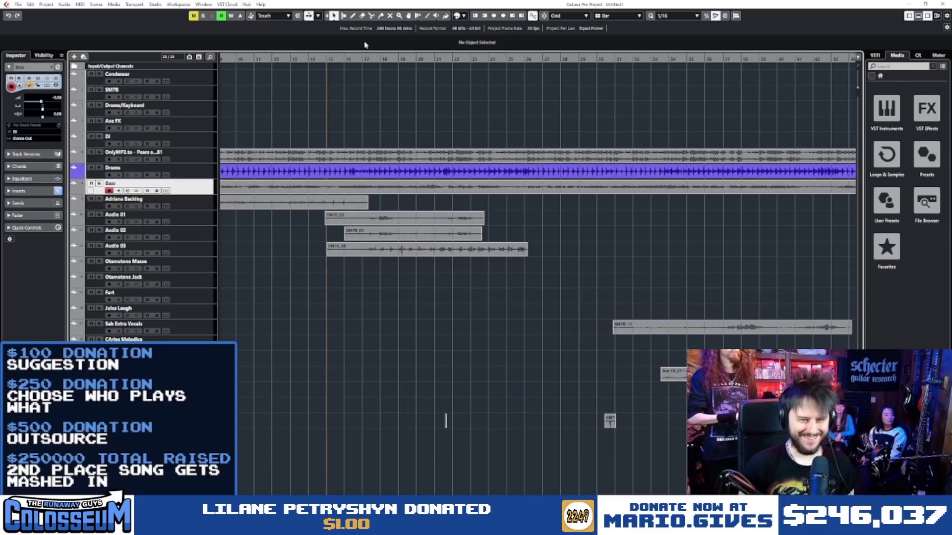
Step: Play the full song from about bar 30 to hear the second short clip in context
left_click(355, 60)
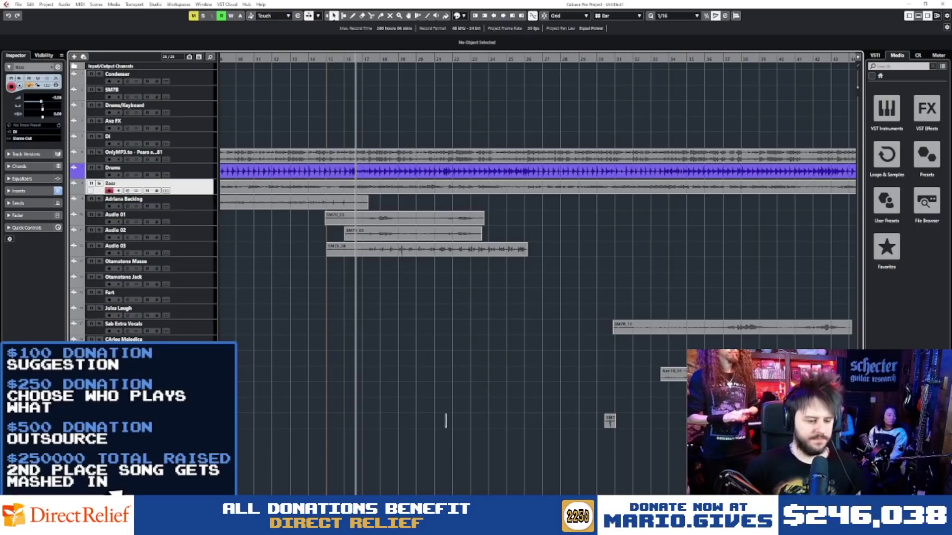
mouse_move(254, 526)
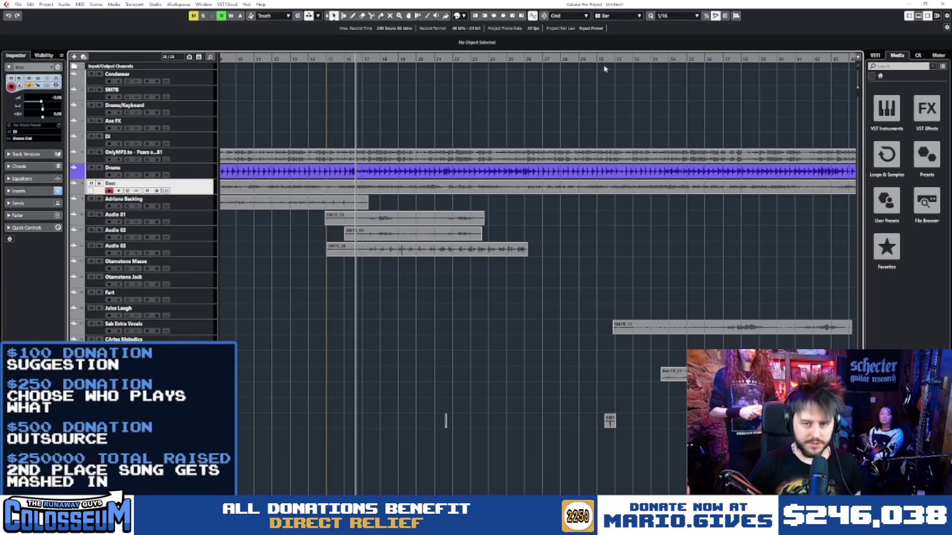
left_click_drag(611, 59, 604, 75)
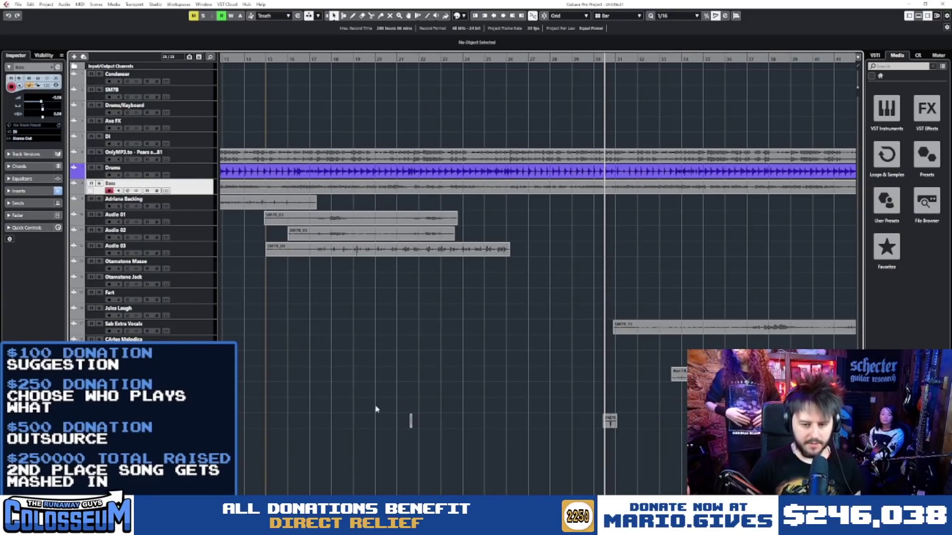
left_click_drag(375, 409, 578, 463)
key("g")
key("g")
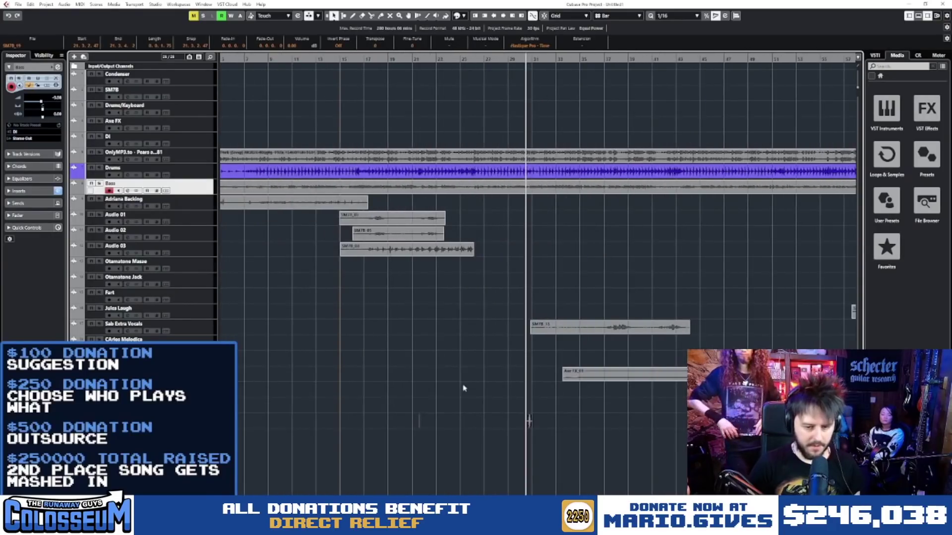
left_click(164, 419)
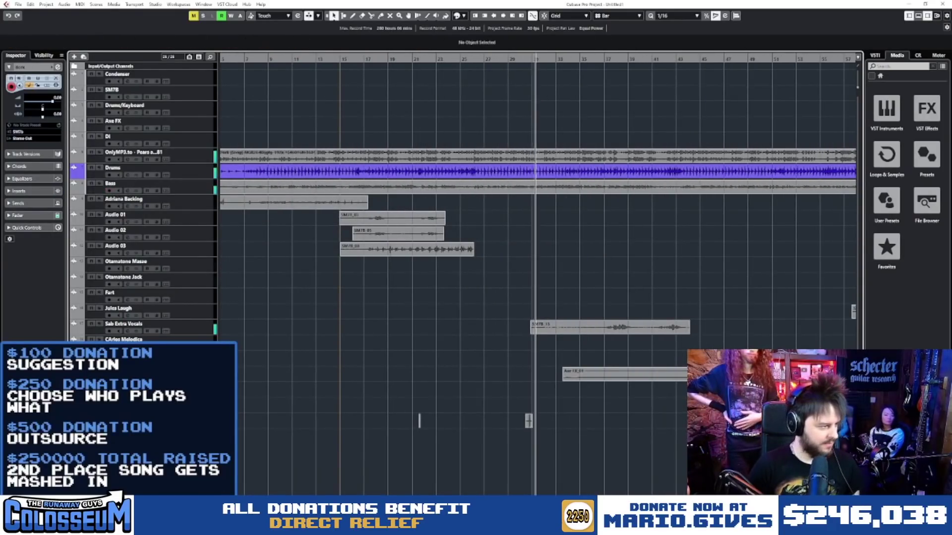
key("h")
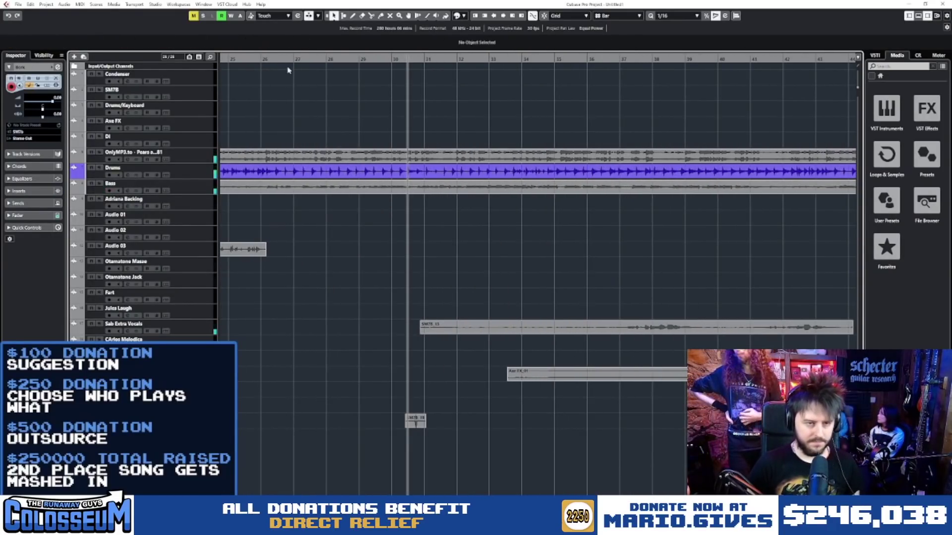
Step: Play the song from about bar 26, select the short clips, and restart playback at about bar 16
left_click_drag(275, 60, 255, 59)
scroll(604, 394, "left", 6)
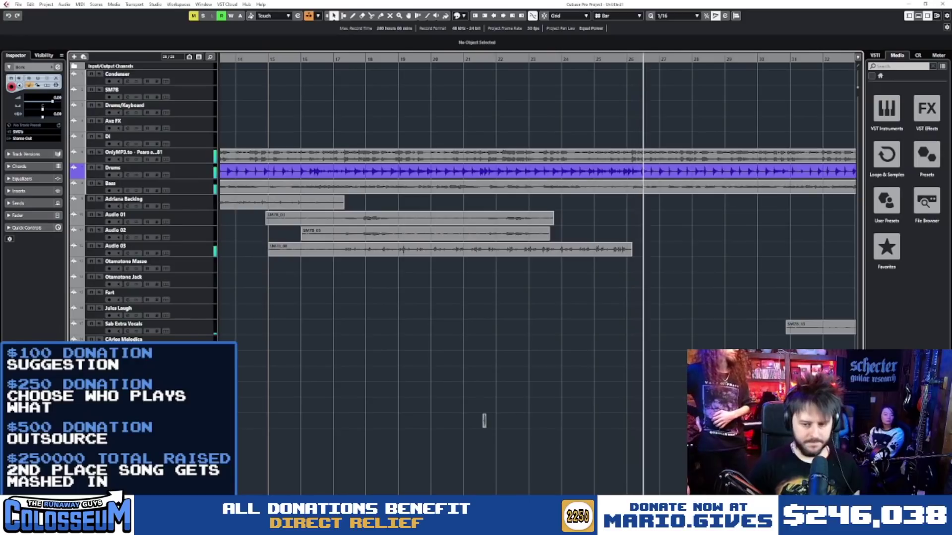
key("g")
left_click_drag(690, 415, 562, 433)
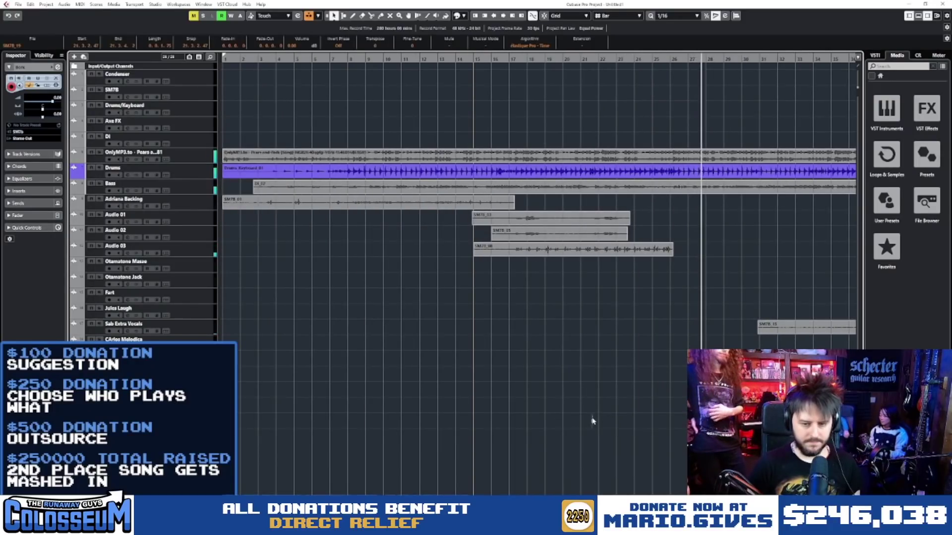
left_click(491, 59)
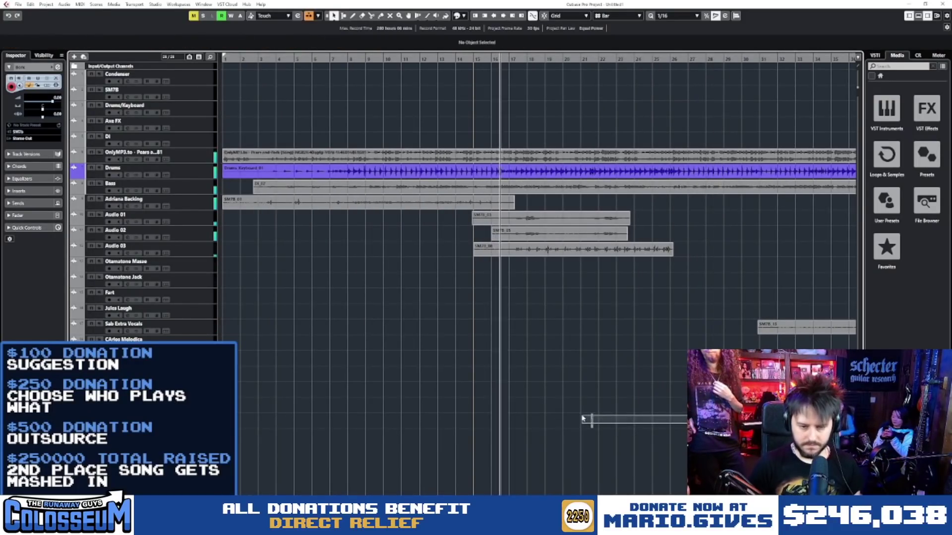
Step: Move the first short clip back to about bar 17 and play the song to hear its placement
key("space")
left_click_drag(592, 421, 511, 422)
key("space")
scroll(512, 420, "up", 8)
left_click(559, 419)
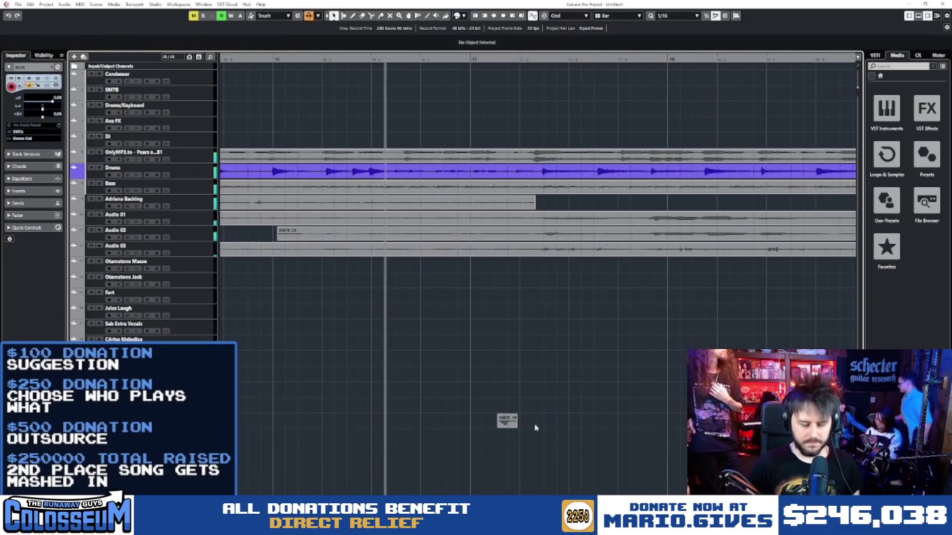
Step: Nudge the first short clip slightly later within bar 17, replaying the passage to check its timing
key("space")
left_click_drag(507, 422, 542, 424)
key("space")
left_click_drag(516, 59, 515, 75)
left_click(465, 377)
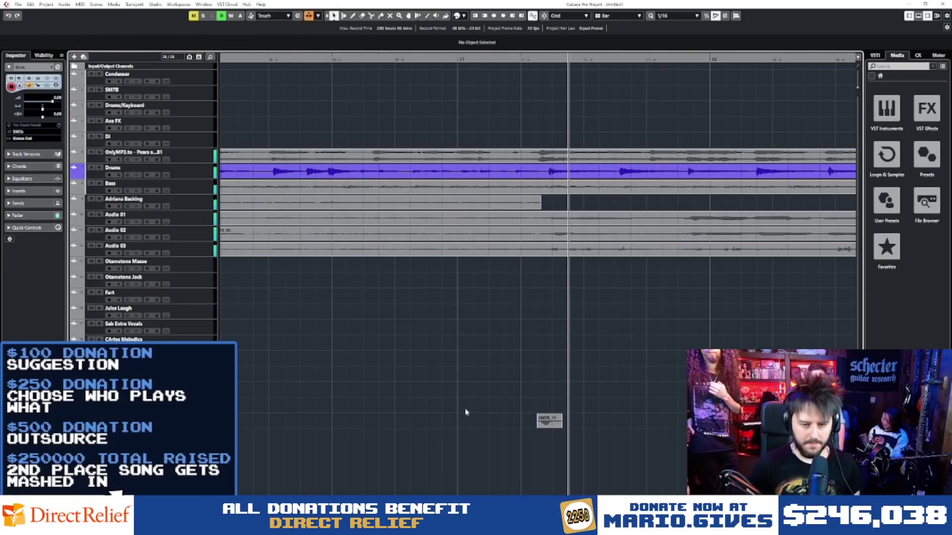
key("space")
left_click_drag(551, 424, 561, 423)
left_click(540, 374)
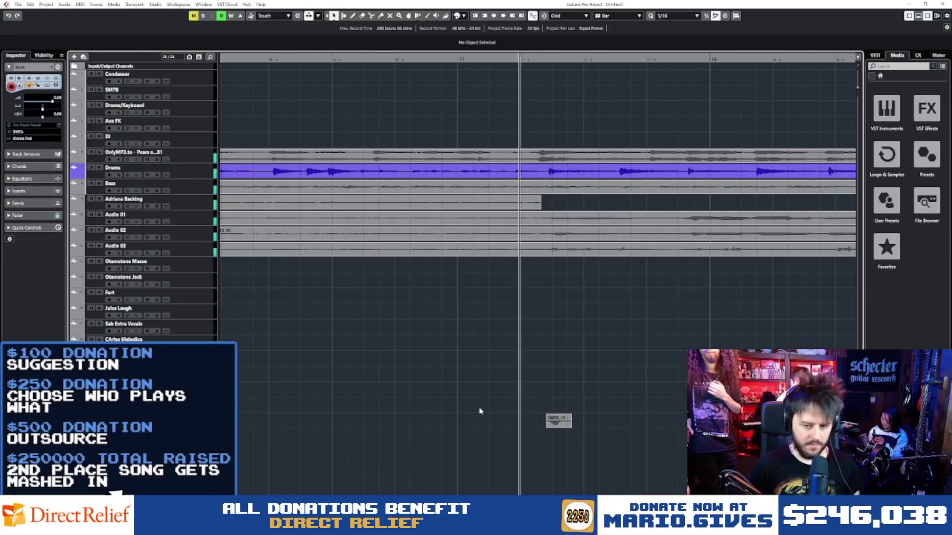
Step: Move the second short clip back to about bar 18, behind the first one
key("g")
key("g")
key("g")
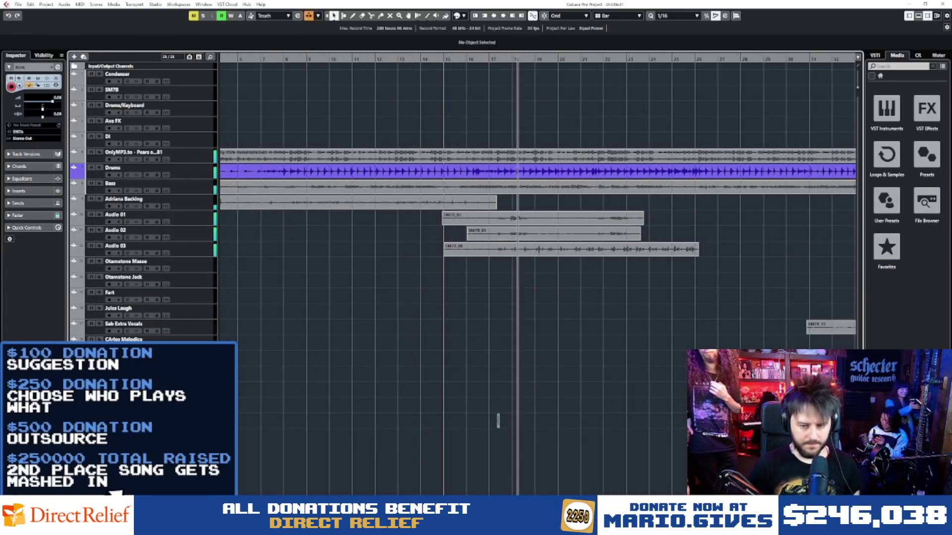
left_click_drag(693, 421, 523, 418)
key("h")
key("h")
key("h")
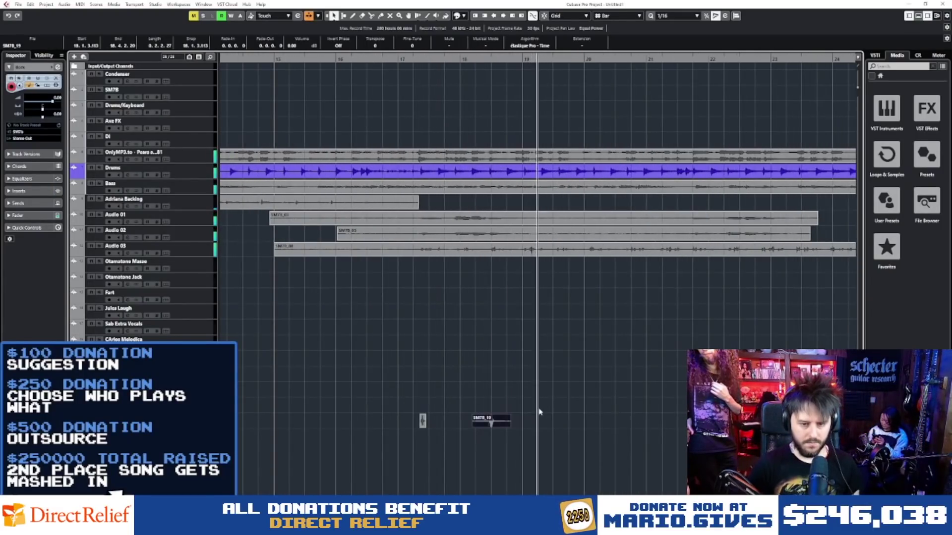
left_click(539, 411)
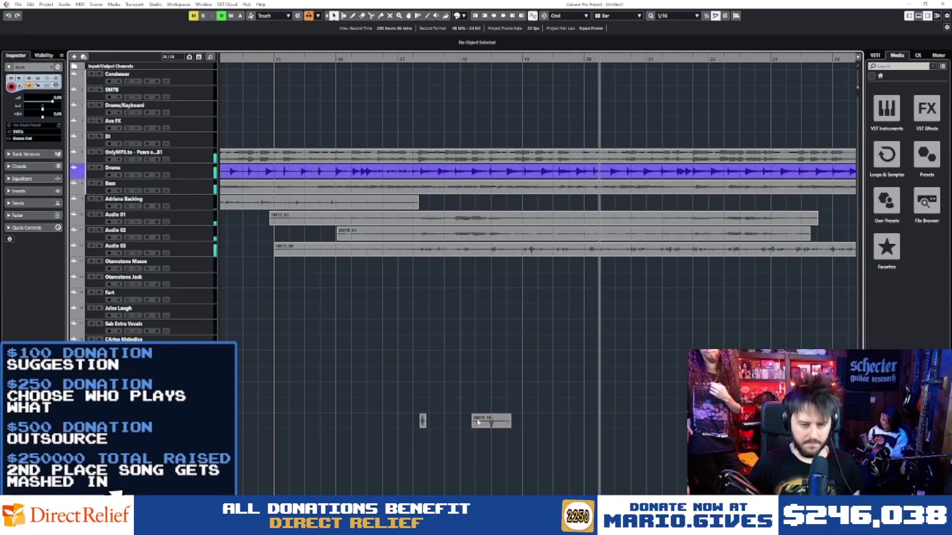
Step: Replay the song around bar 17 to hear the two short clips together in context
left_click_drag(500, 398, 402, 441)
key("space")
left_click(427, 400)
key("space")
key("h")
key("h")
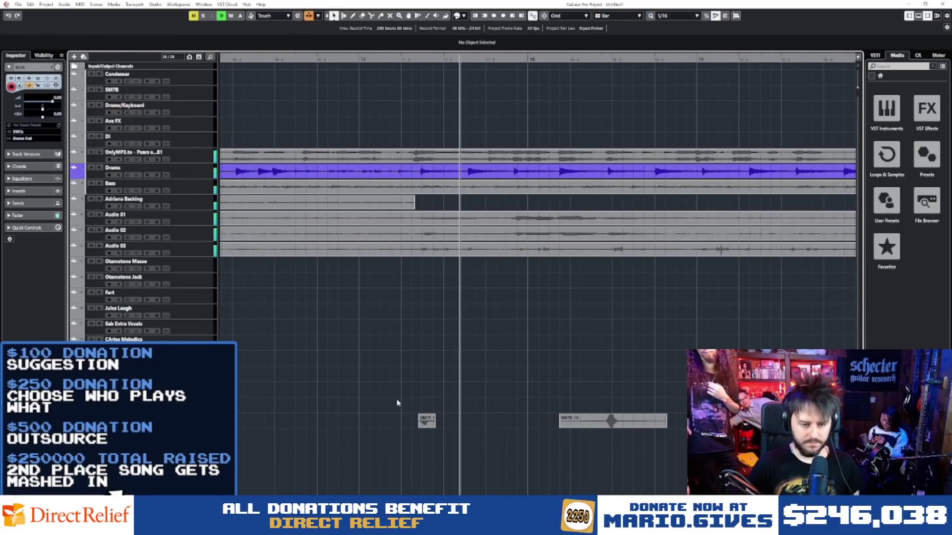
Step: Select the two short clips and duplicate them on the same track to about bars 19 and 20
left_click_drag(397, 400, 622, 440)
left_click(595, 470)
left_click_drag(642, 394, 601, 423)
key("g")
key("g")
left_click(584, 488)
key("h")
key("h")
left_click(552, 56)
left_click(504, 406)
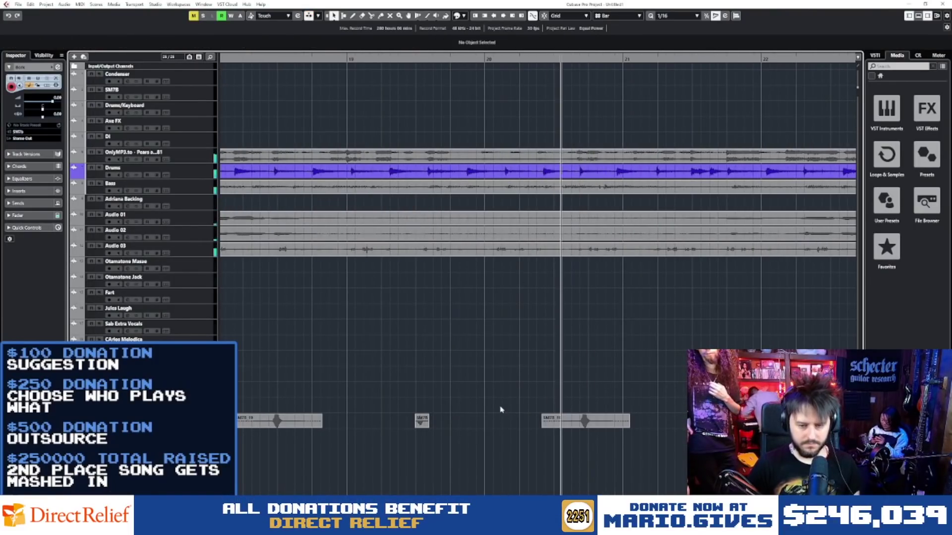
Step: Nudge the copied clip at bar 20 slightly earlier and the one at bar 19 slightly later
left_click(586, 422)
key("space")
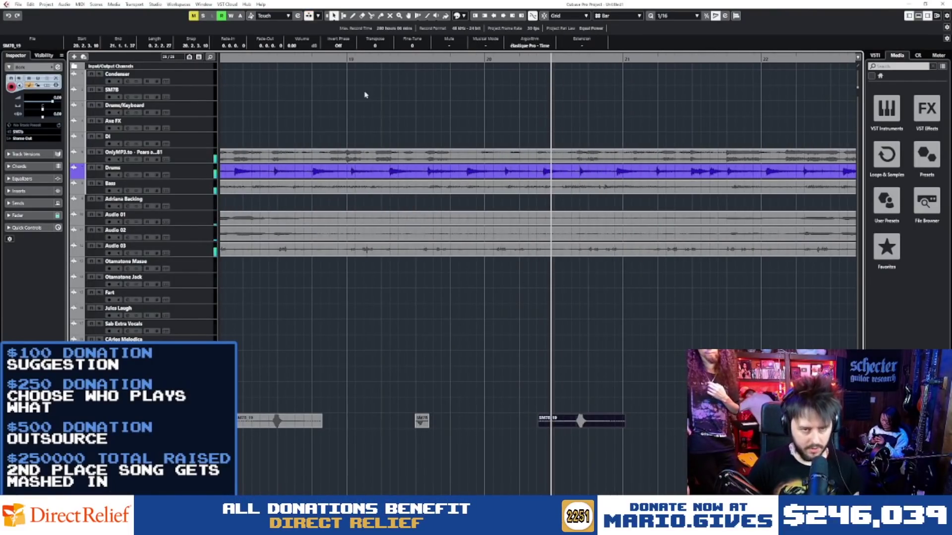
left_click(446, 368)
key("space")
left_click_drag(422, 420, 431, 421)
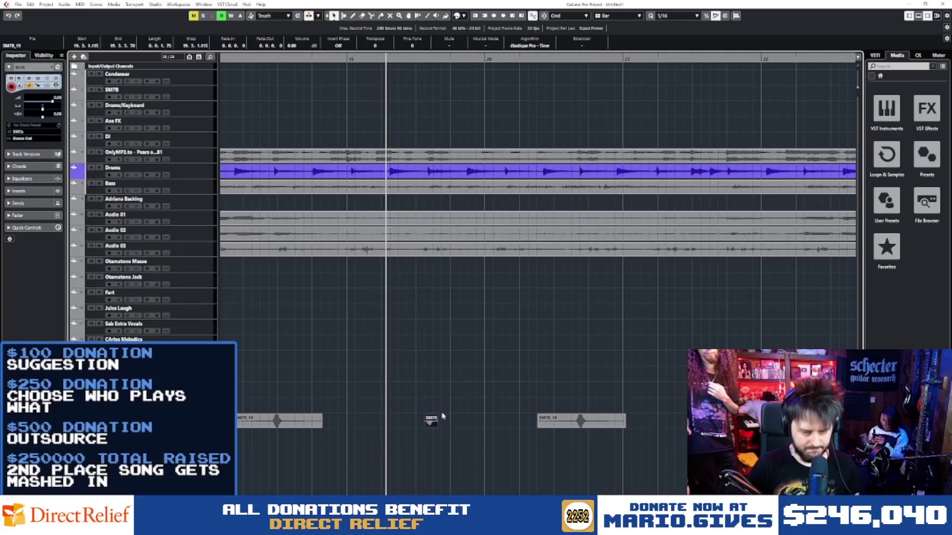
key("space")
left_click(467, 384)
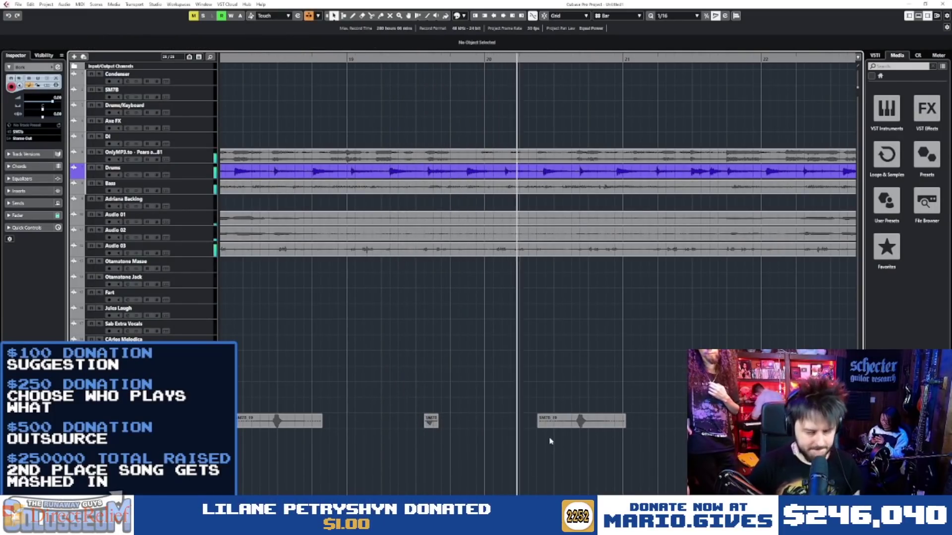
Step: Duplicate the short clips further along the track from about bar 21 and play the song over them
scroll(599, 430, "down", 3)
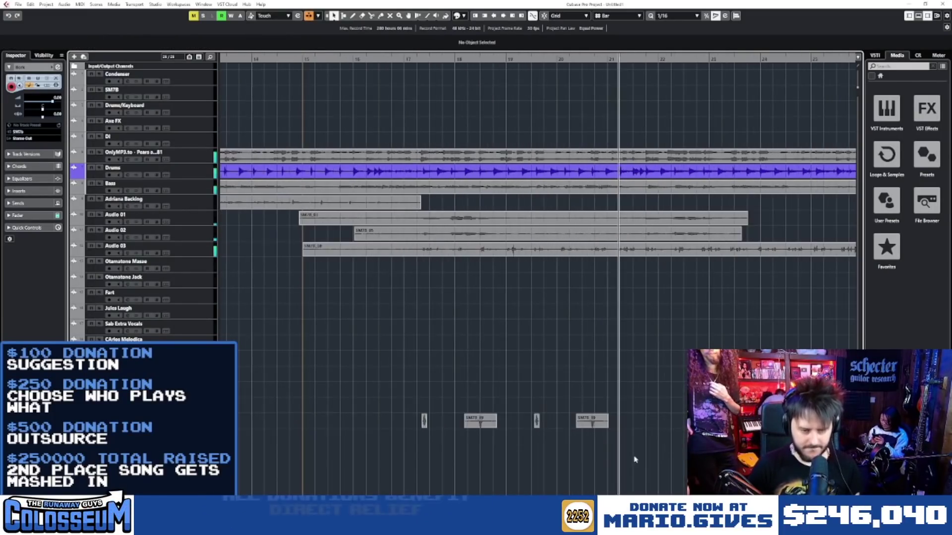
left_click_drag(646, 460, 649, 429)
key("space")
left_click(619, 343)
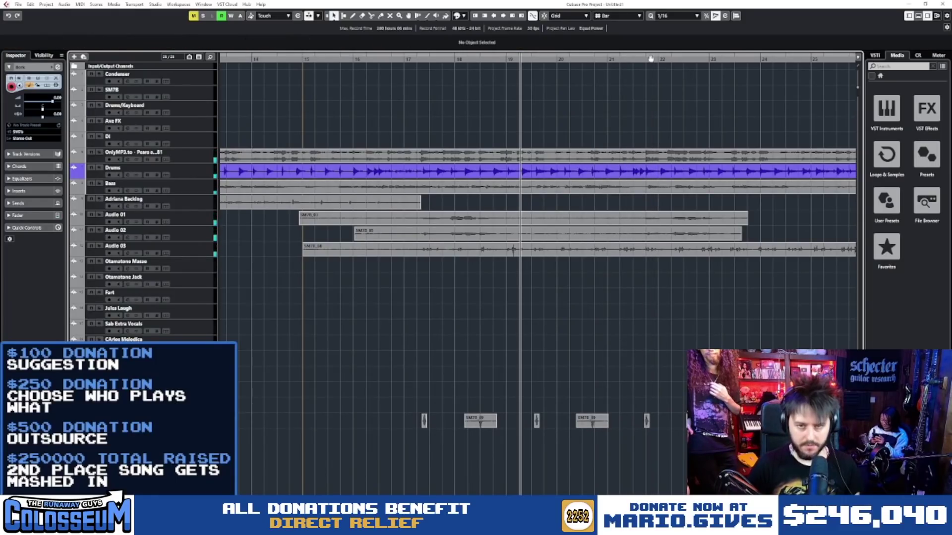
left_click_drag(649, 58, 405, 76)
key("space")
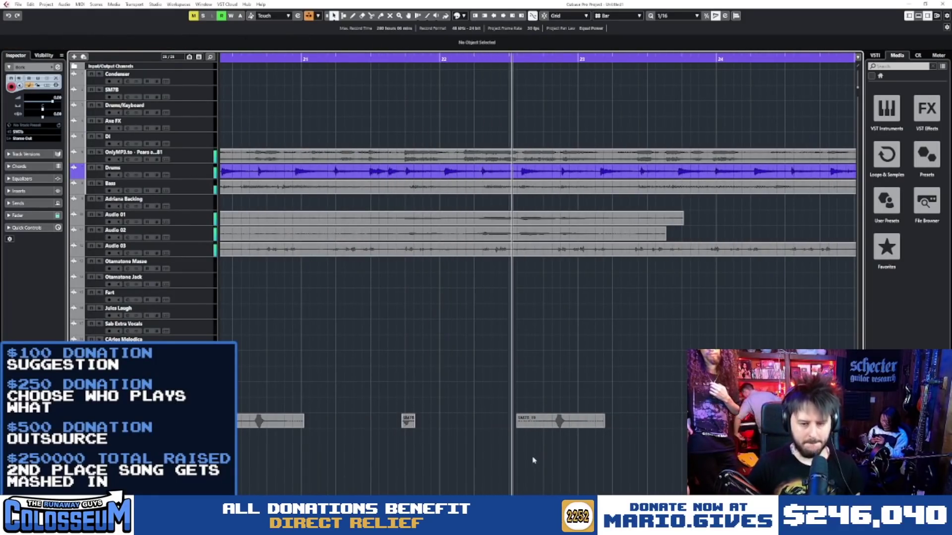
Step: Fine-tune the timing of the last copied clips around bar 24 while playing the song
scroll(530, 455, "down", 3)
key("h")
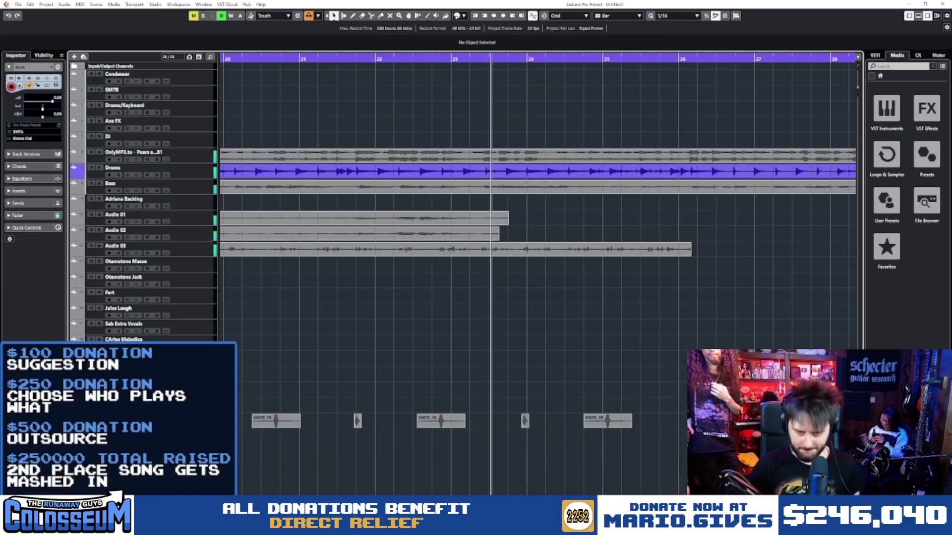
scroll(550, 453, "up", 3)
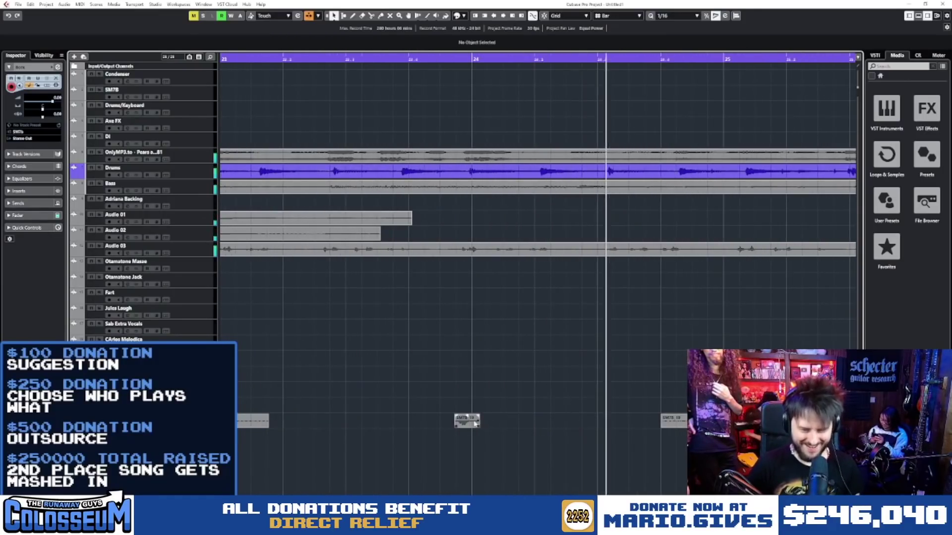
scroll(593, 450, "down", 5)
left_click_drag(612, 421, 616, 425)
key("space")
left_click_drag(667, 457, 287, 430)
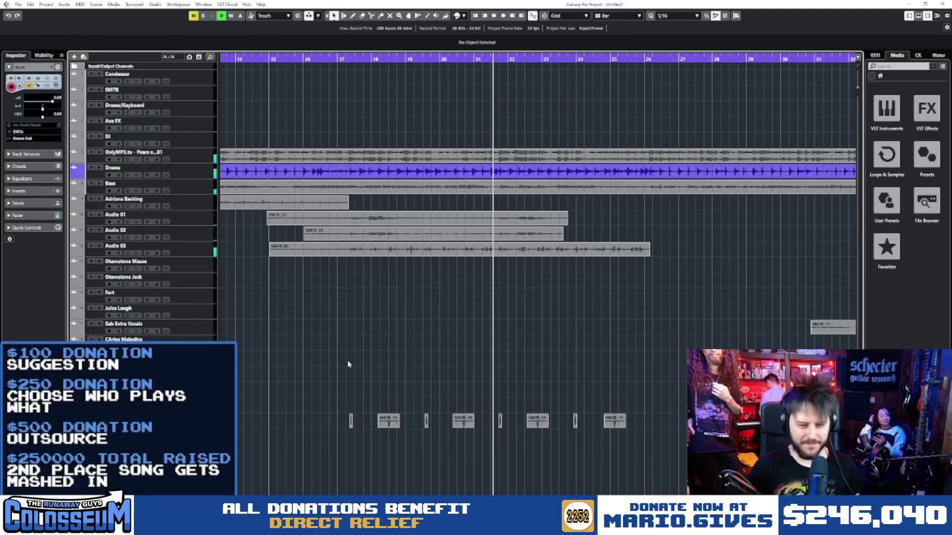
Step: Look over the whole arrangement, from the otamatone clips after bar 86 back to the opening bars
scroll(349, 366, "down", 5)
left_click_drag(351, 360, 93, 333)
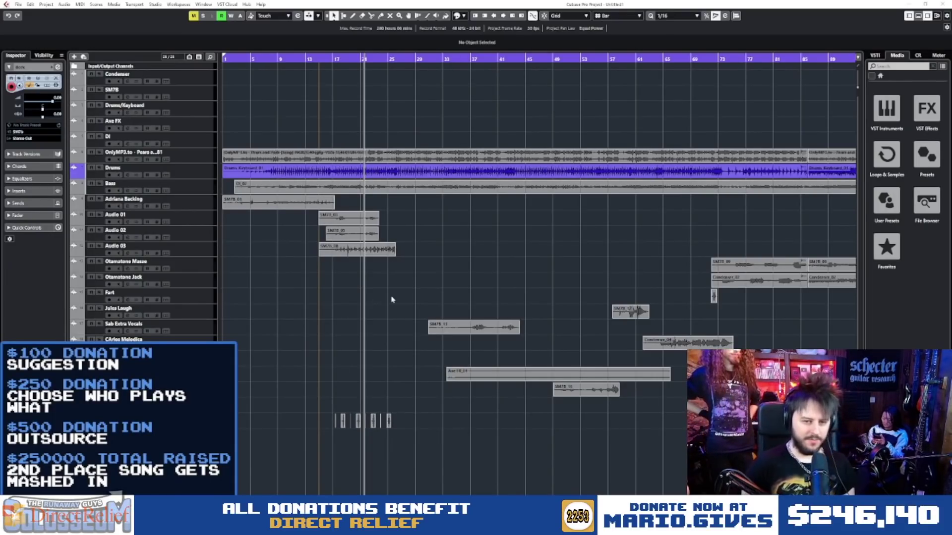
scroll(382, 249, "right", 5)
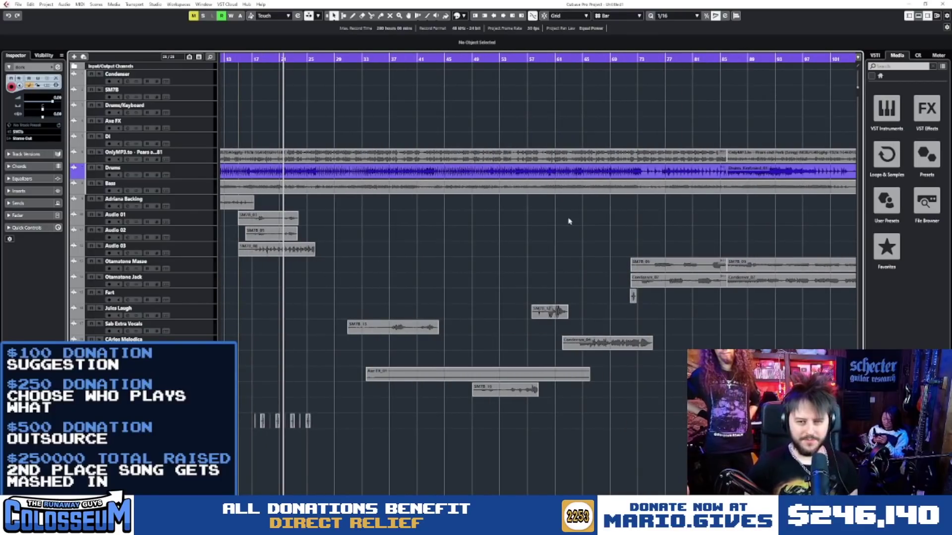
scroll(554, 219, "down", 3)
scroll(427, 223, "up", 5)
left_click_drag(538, 234, 644, 335)
left_click(489, 59)
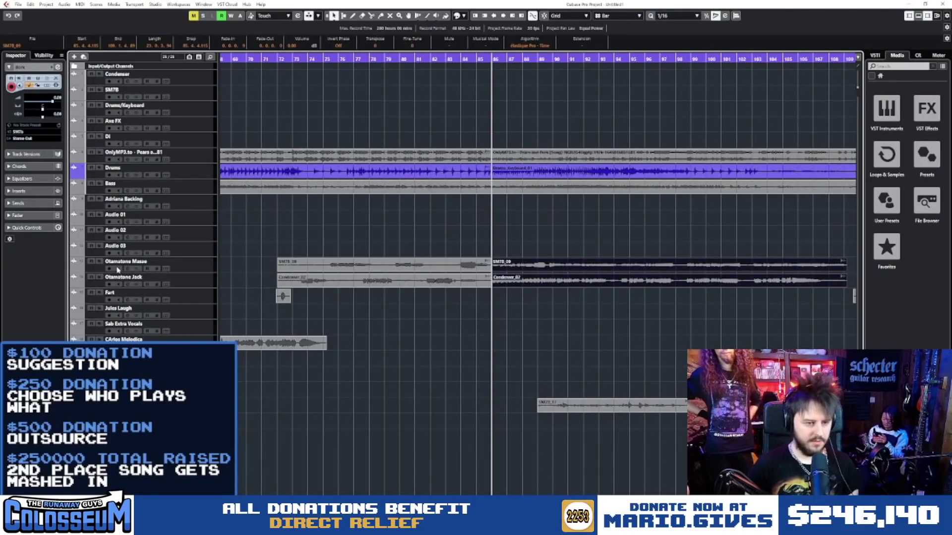
left_click(465, 375)
scroll(453, 397, "left", 10)
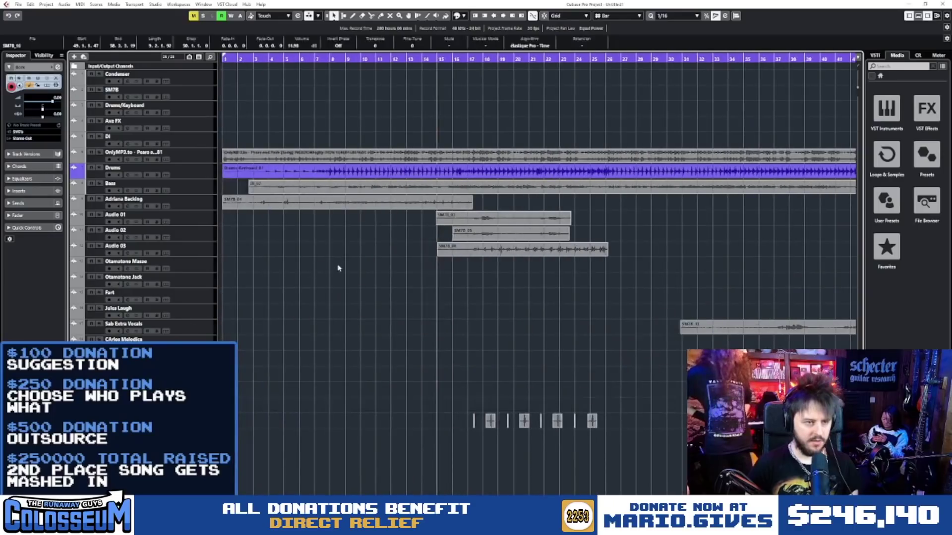
Step: Arm the Drums/Keyboard track and record a keyboard take from bar 1
left_click(199, 114)
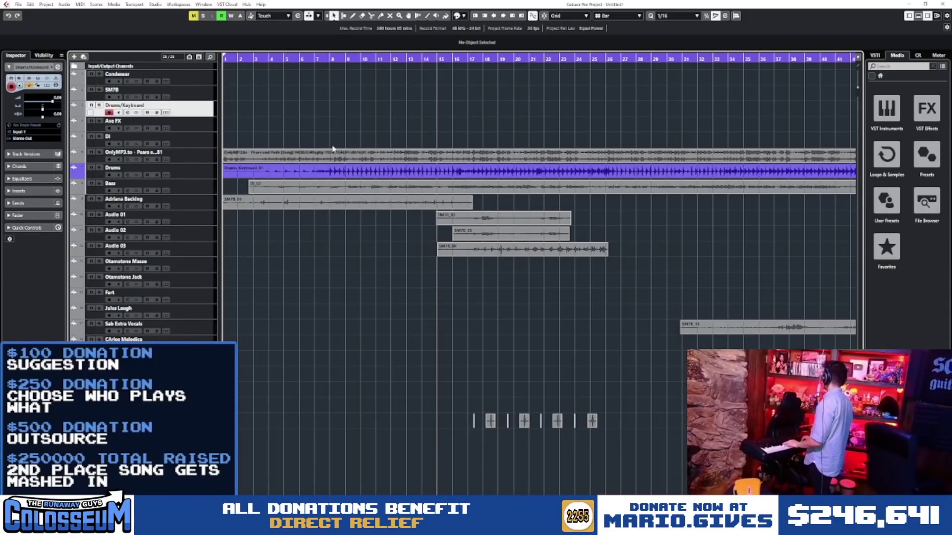
left_click(97, 187)
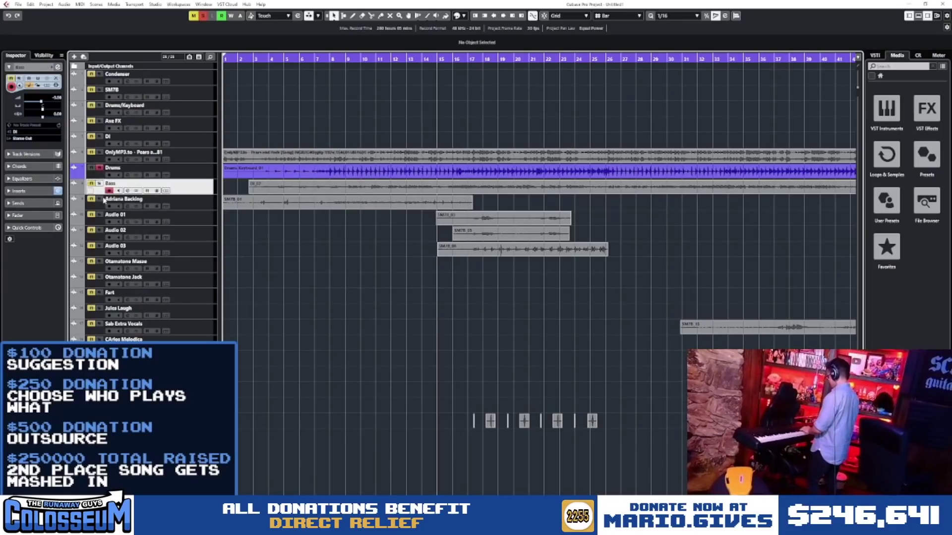
left_click(197, 111)
key("KP_Multiply")
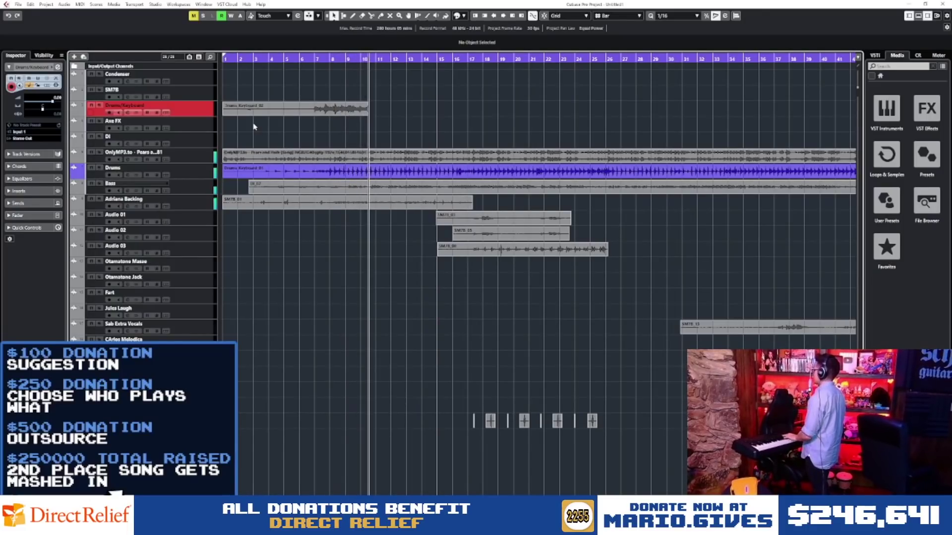
Step: Stop recording and delete the keyboard take from the Drums/Keyboard track
left_click(203, 207)
key("space")
left_click_drag(398, 126, 365, 110)
left_click_drag(334, 139, 310, 94)
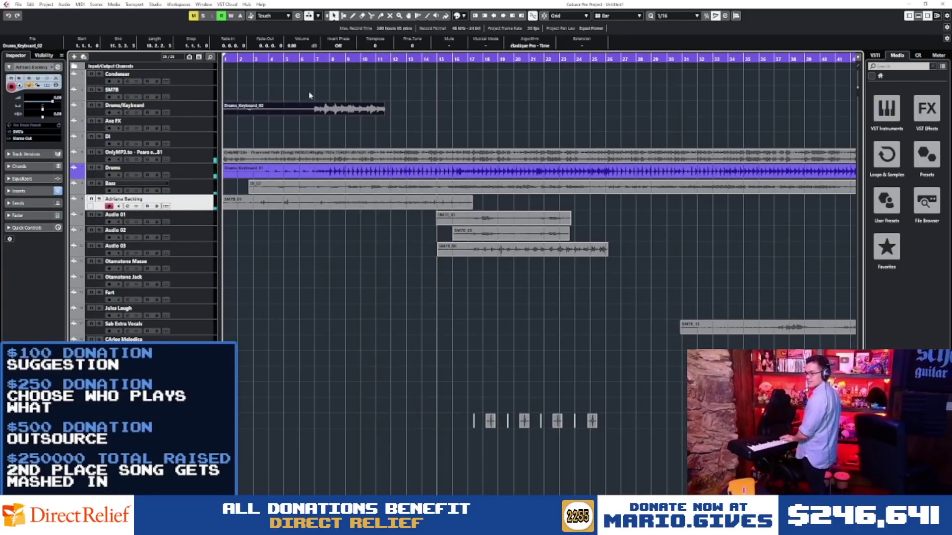
key("Delete")
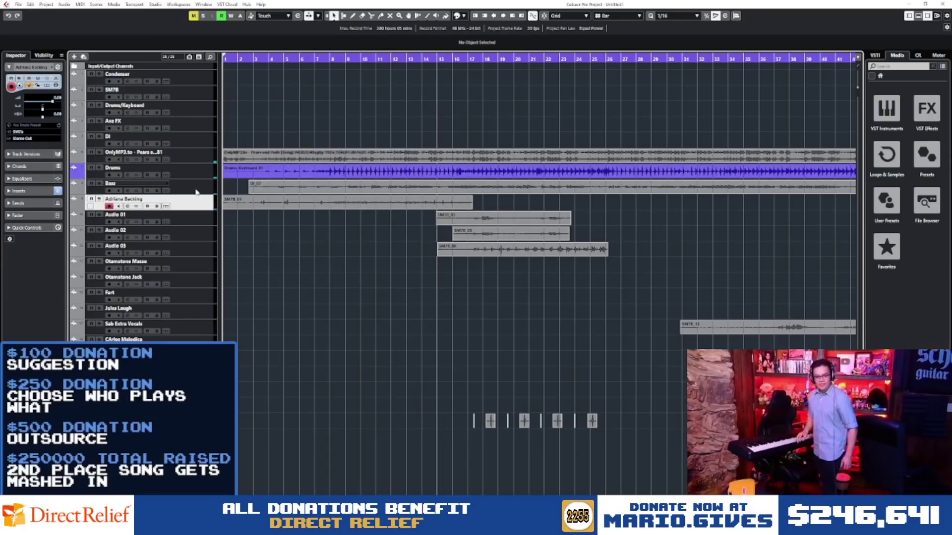
Step: Solo the original song, Drums and Bass tracks and return to the start of the song
left_click(100, 183)
left_click(100, 153)
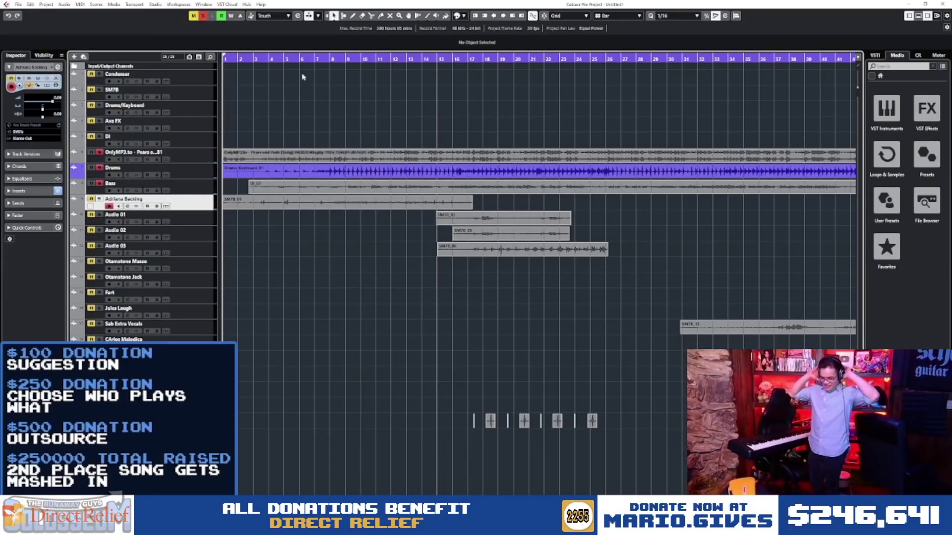
left_click_drag(250, 58, 196, 70)
Step: Record a take on the Condenser track from bar 1 over the soloed tracks, and delete it
left_click(202, 84)
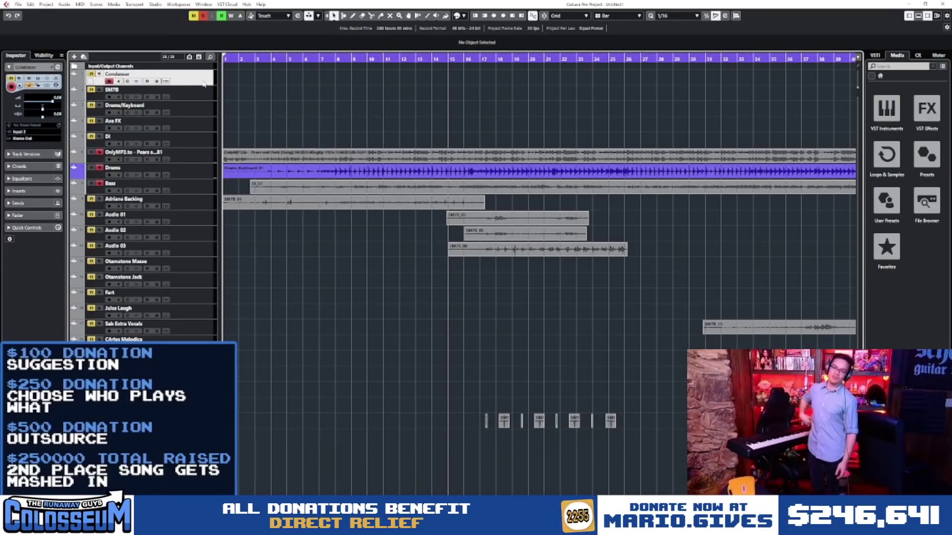
left_click(98, 199)
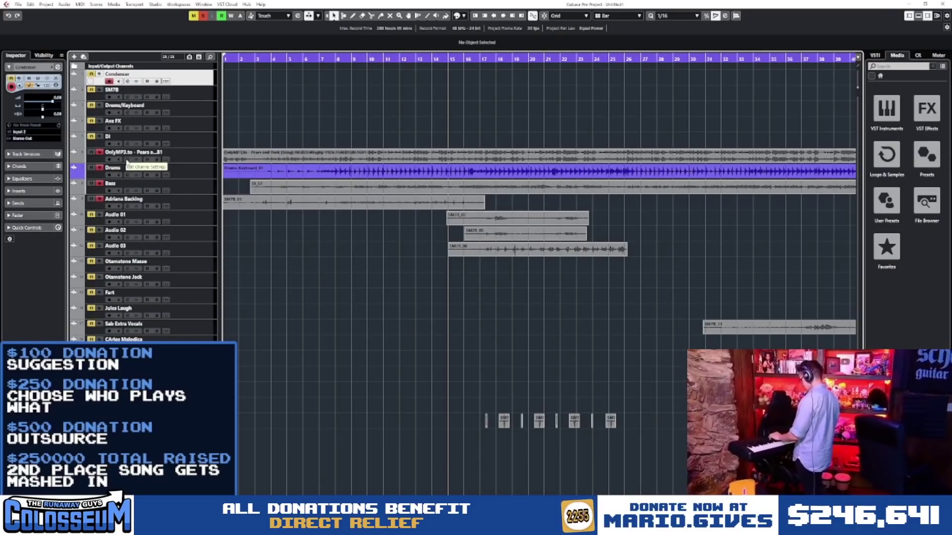
key("KP_Multiply")
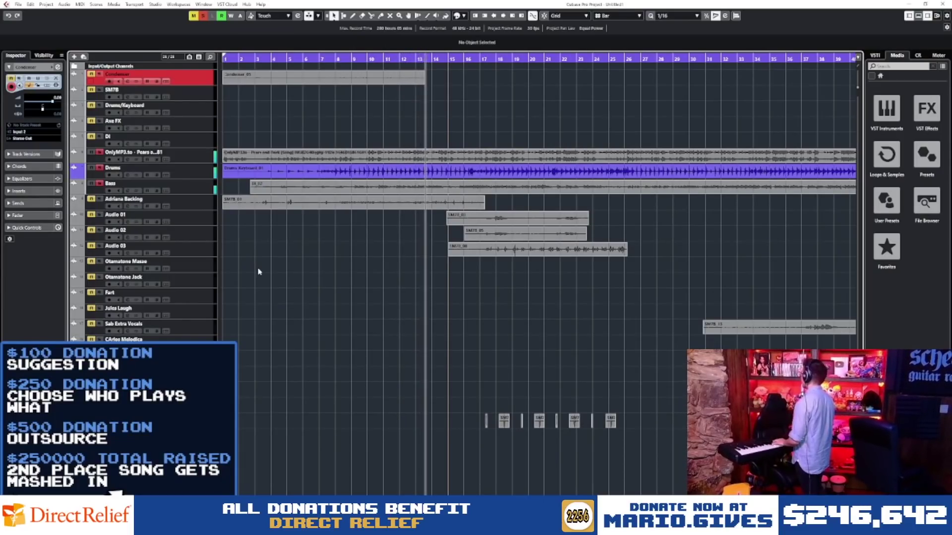
key("space")
key("Delete")
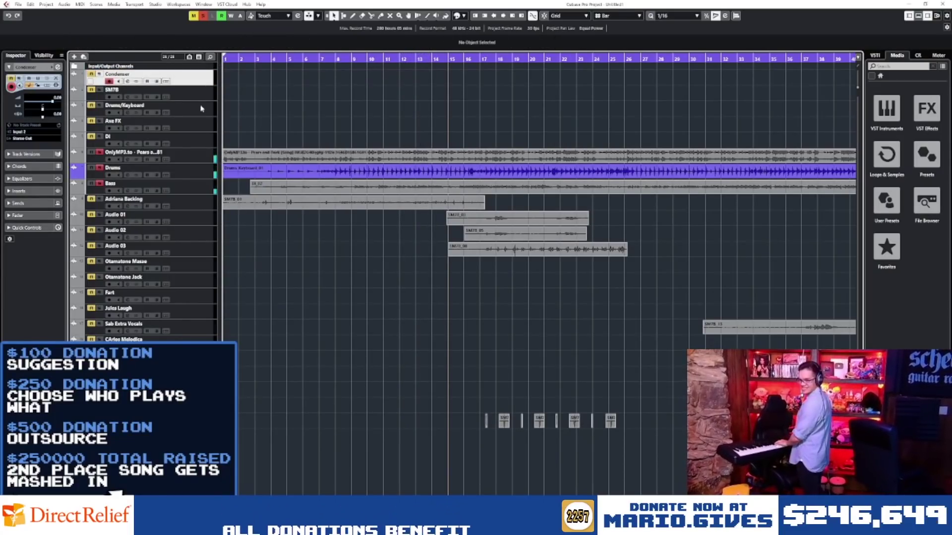
Step: Arm the Drums/Keyboard track and lower the volume of all original song, Drums and Bass clips together to about -4.8 dB
left_click(202, 107)
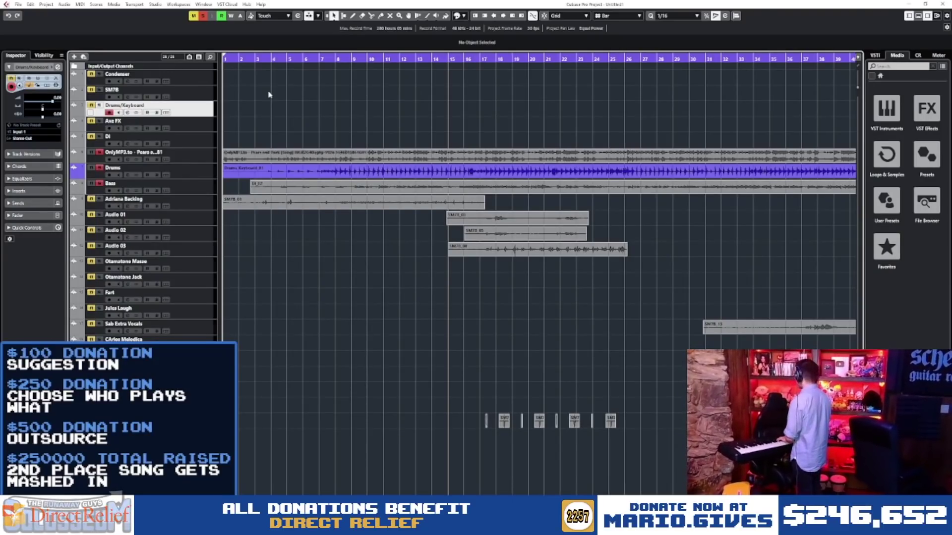
key("g")
key("g")
key("g")
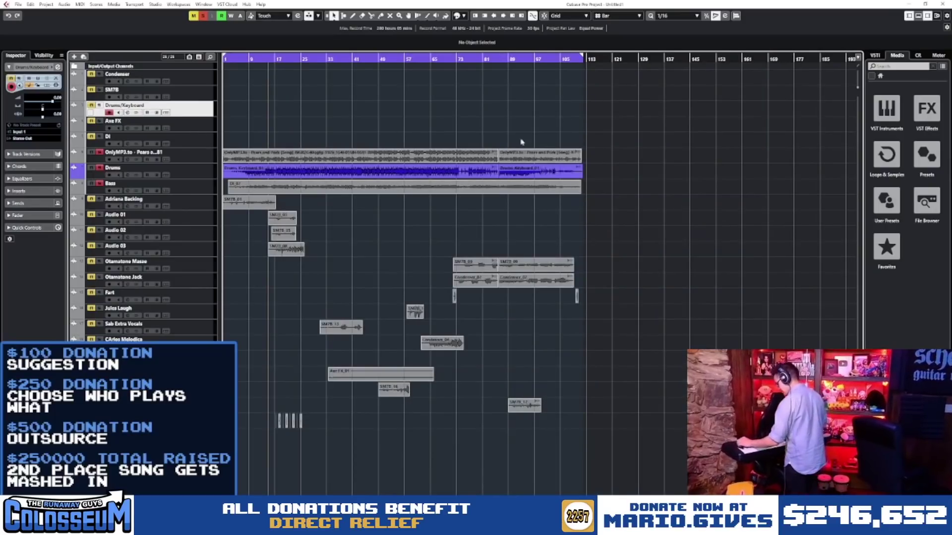
left_click_drag(521, 142, 316, 168)
left_click_drag(337, 122, 565, 195)
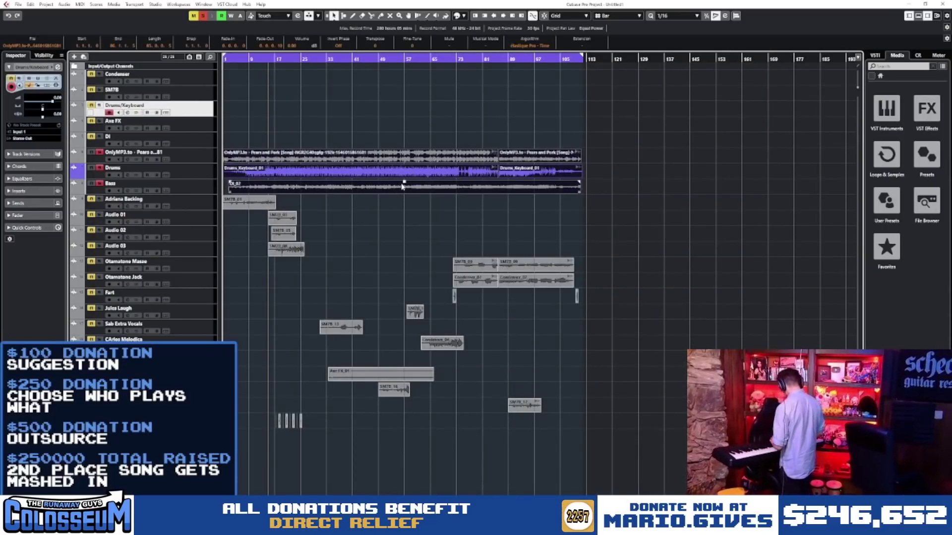
left_click_drag(403, 186, 402, 197)
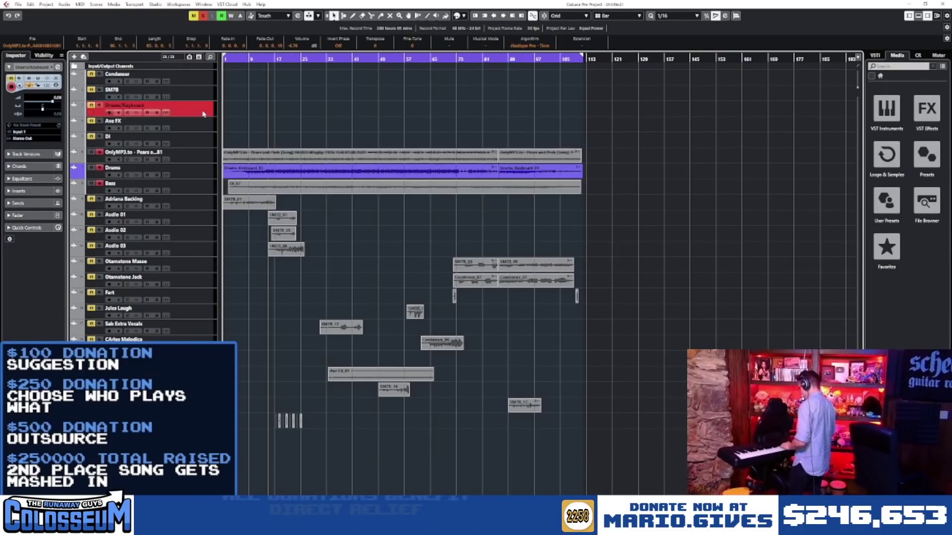
Step: Record a full-length take on the Drums/Keyboard track from bar 1 to the end of the song, over the soloed backing
left_click(203, 114)
key("space")
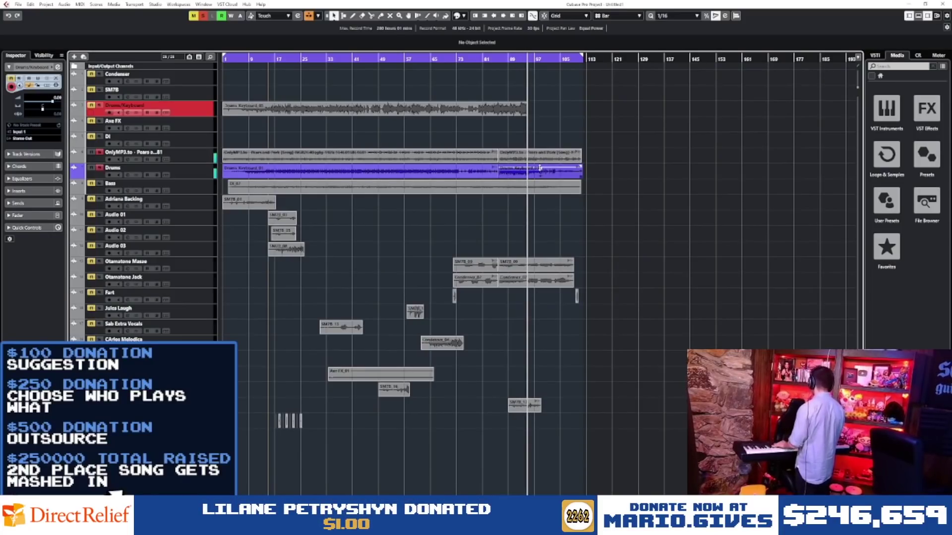
left_click_drag(540, 169, 540, 170)
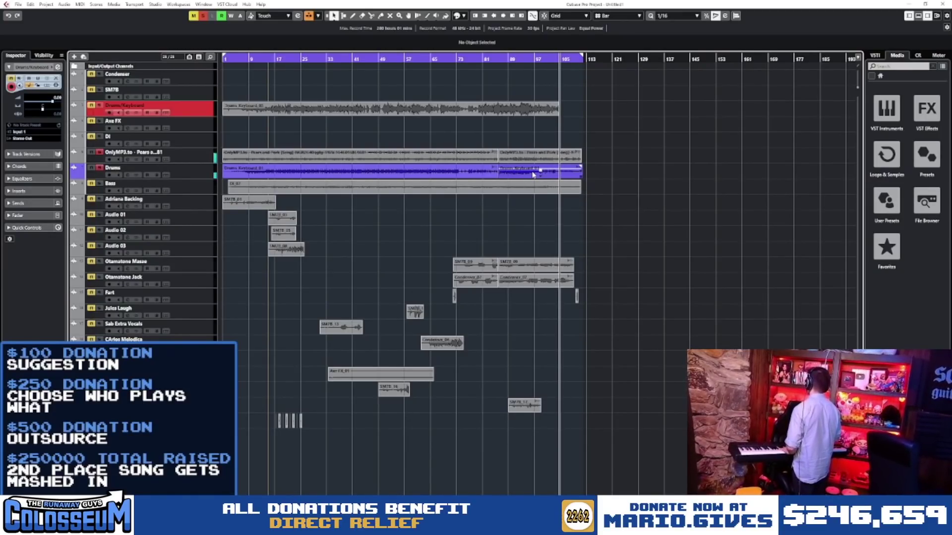
left_click(533, 174)
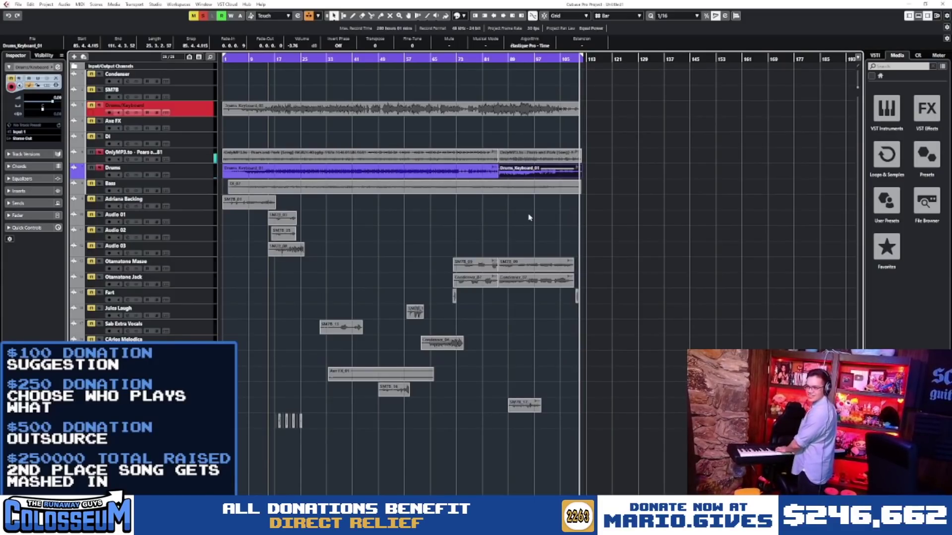
key("space")
left_click(529, 217)
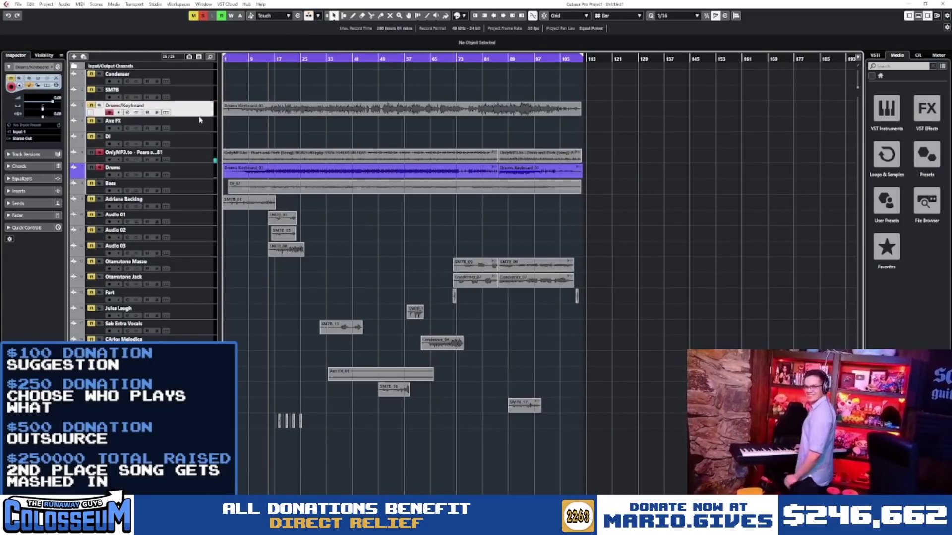
Step: Move the new keyboard take onto the Keys track and place that track directly below Bass
left_click_drag(250, 109, 260, 439)
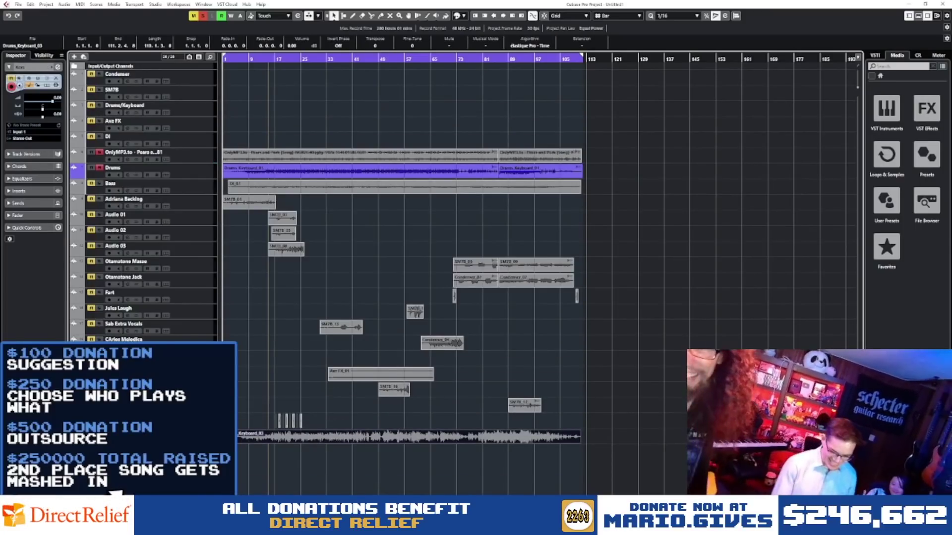
left_click_drag(203, 436, 203, 196)
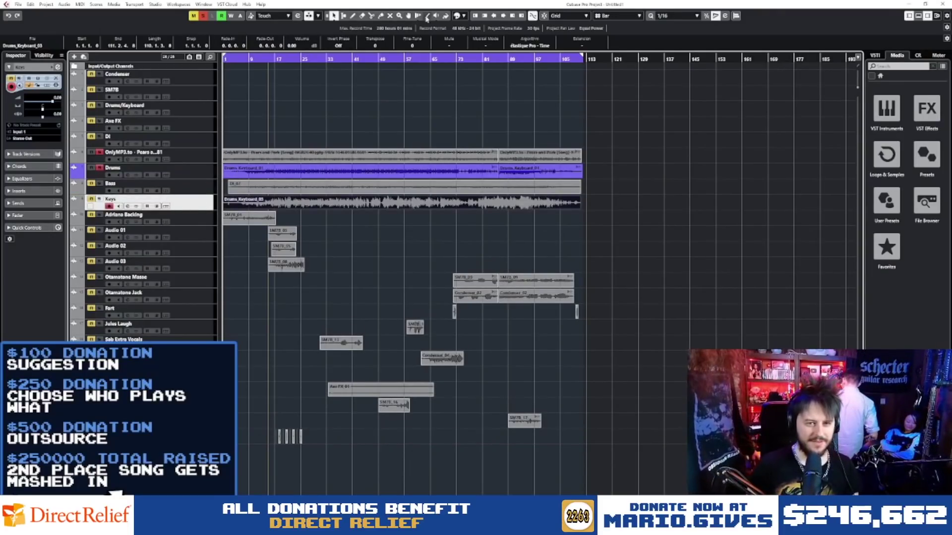
Step: Color the keyboard take orange, and try to color the Bass track red
left_click(462, 17)
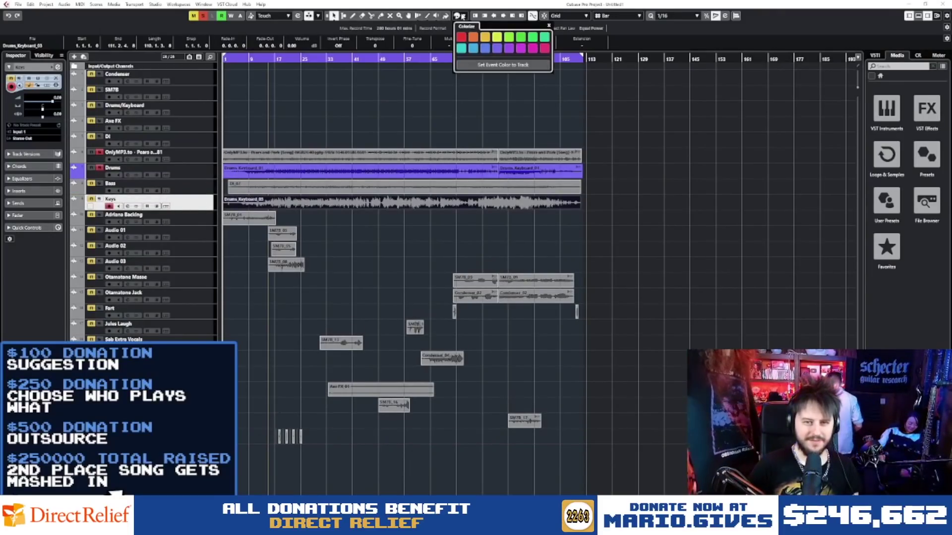
left_click(473, 37)
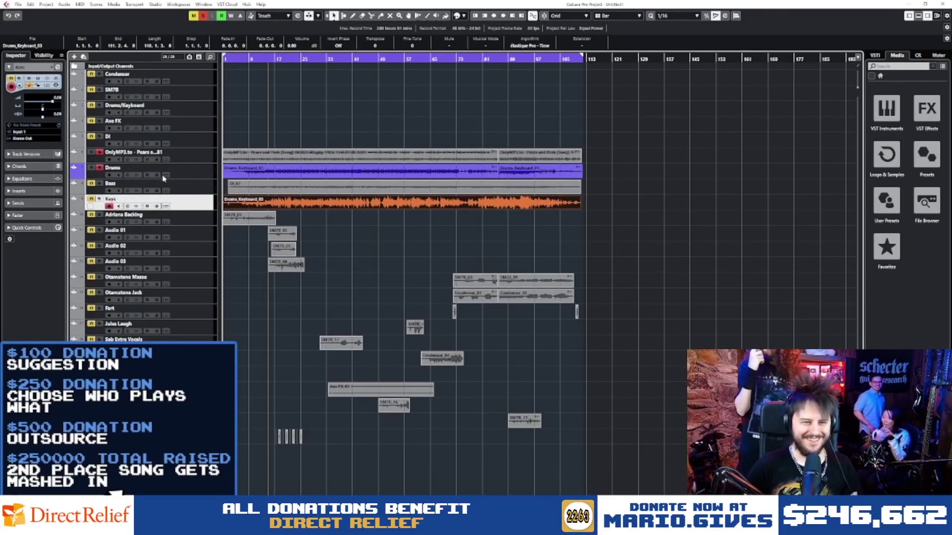
left_click(163, 180)
left_click(456, 15)
left_click(461, 37)
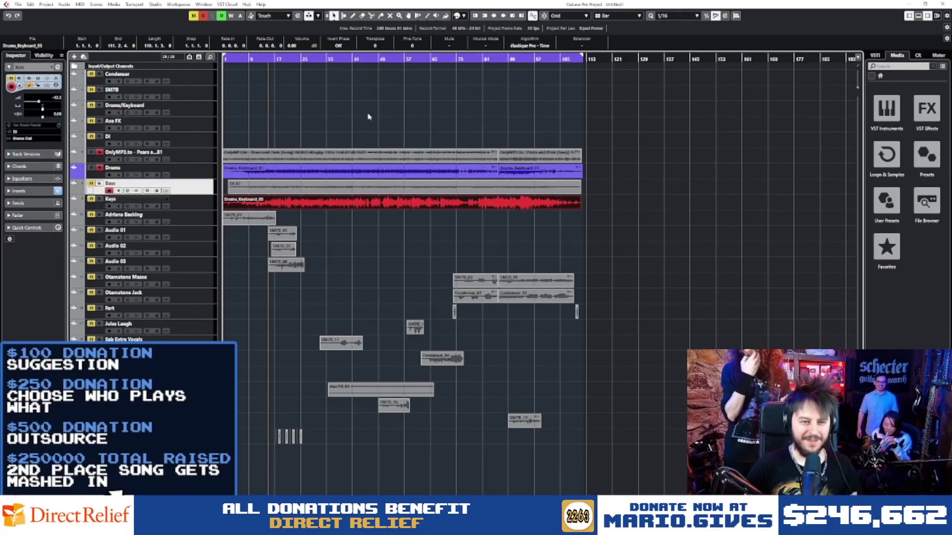
Step: Clear all solos and try again to color the Bass track red
left_click(200, 168)
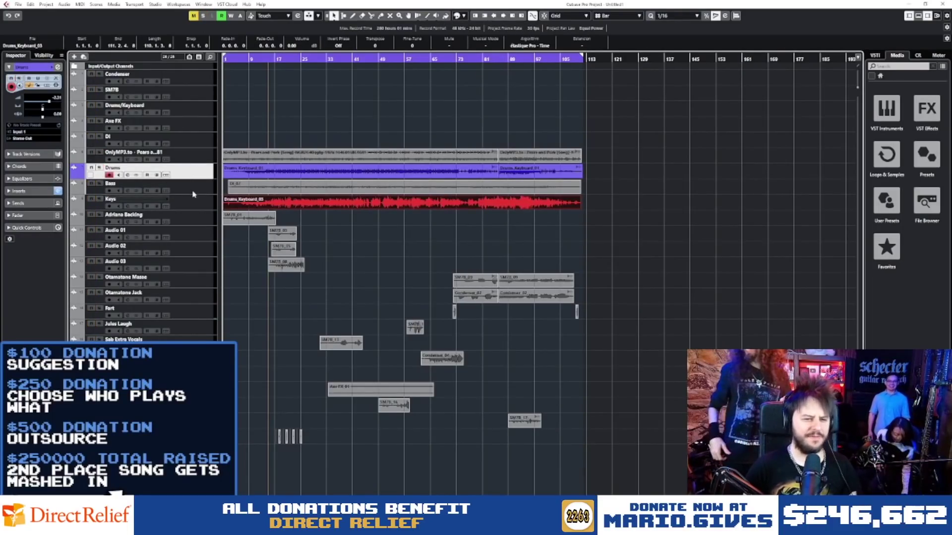
key("Down")
left_click(464, 17)
left_click(461, 37)
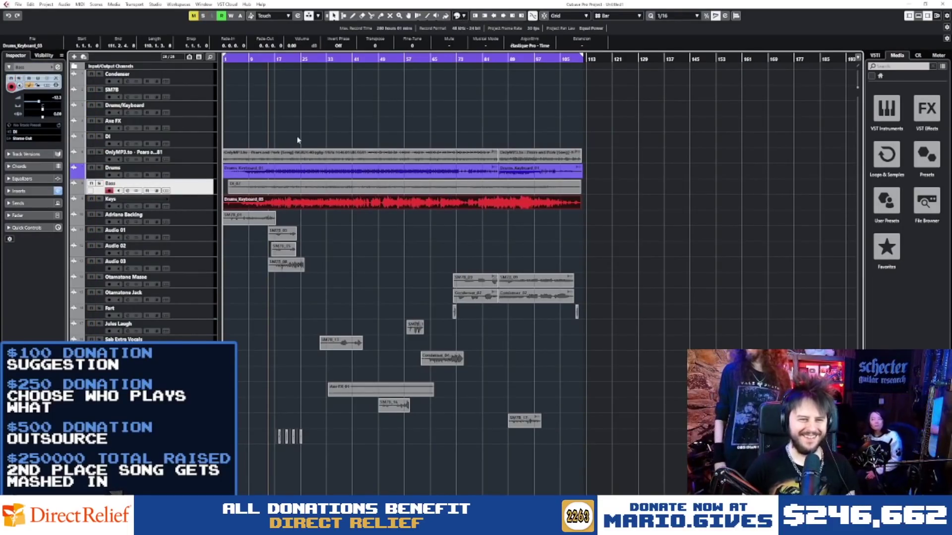
left_click(201, 154)
left_click(201, 185)
left_click(464, 17)
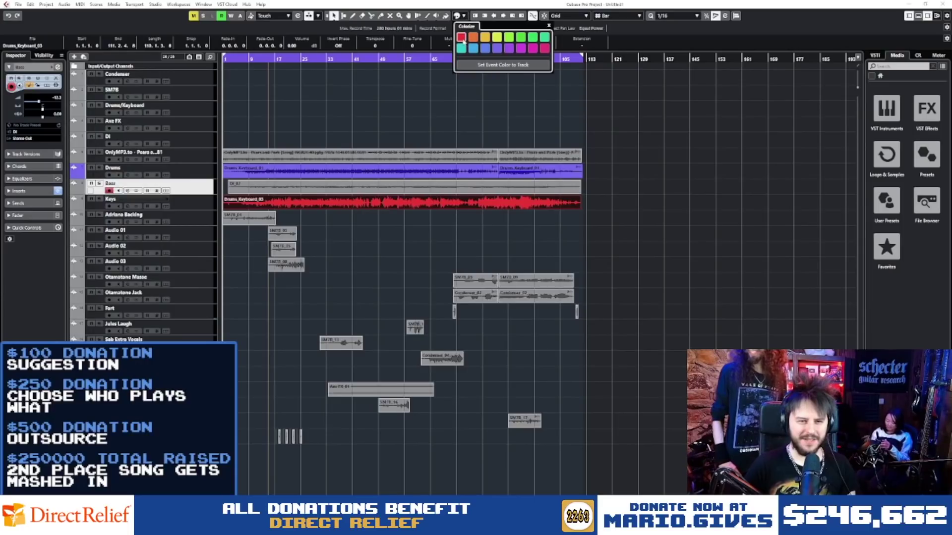
left_click(198, 207)
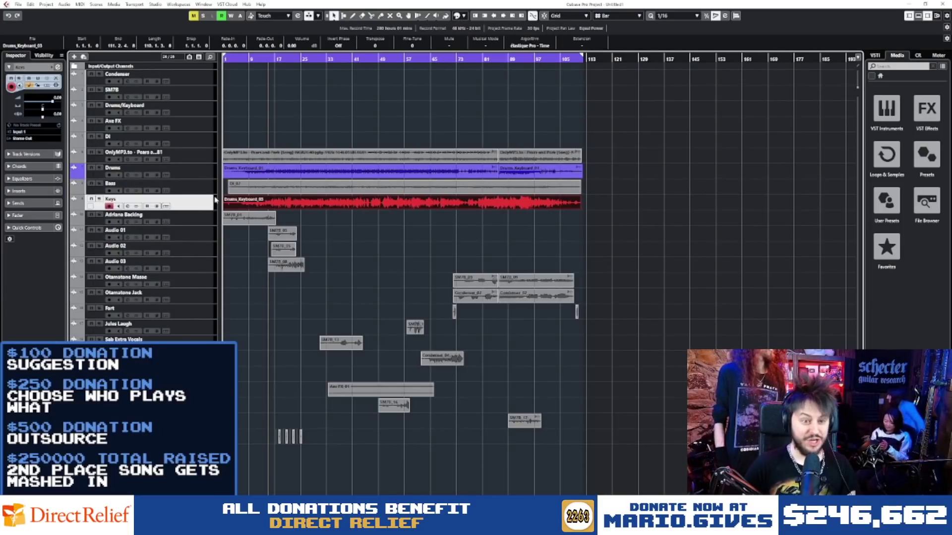
Step: Color the clip on the Bass track red
left_click(246, 191)
left_click(459, 17)
left_click(461, 38)
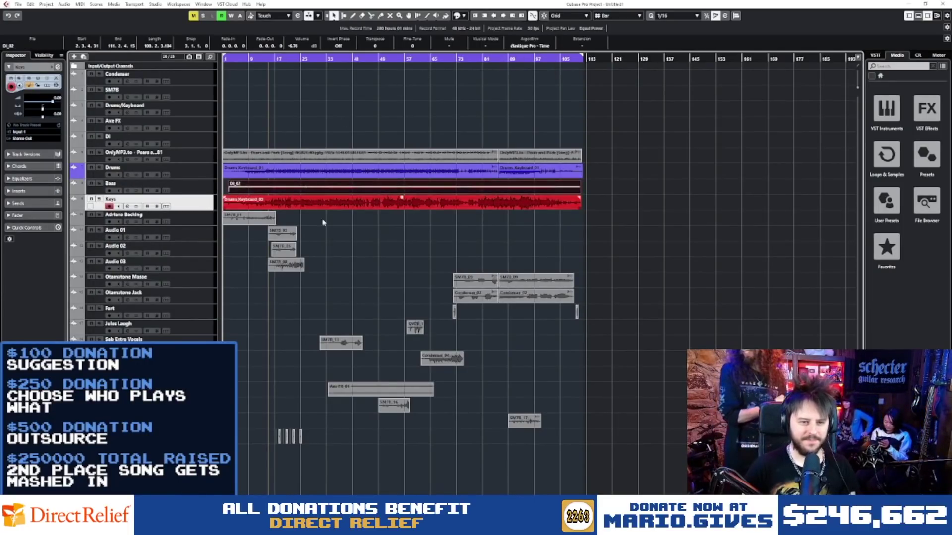
left_click(323, 207)
left_click(392, 187)
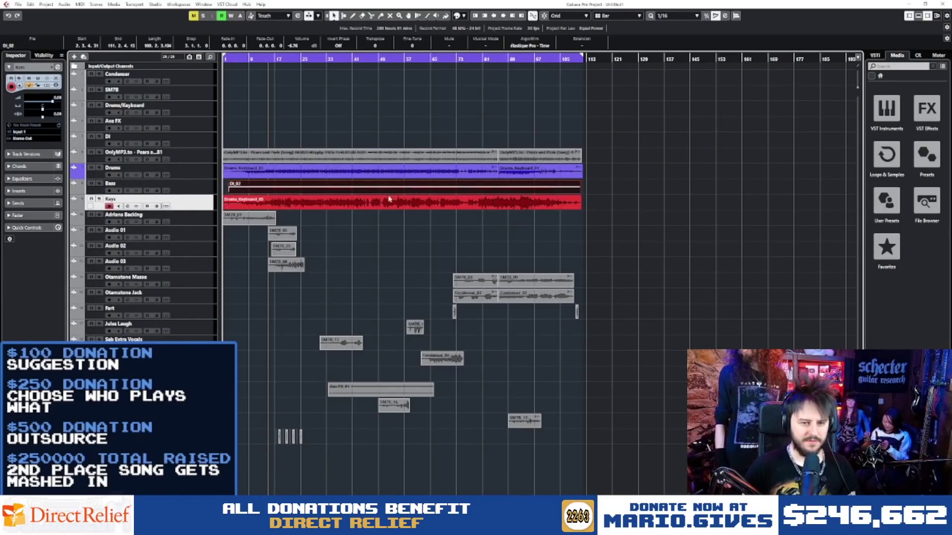
Step: Color the clip on the Keys track yellow and lower its volume slightly
left_click(210, 187)
left_click(277, 216)
left_click(353, 203)
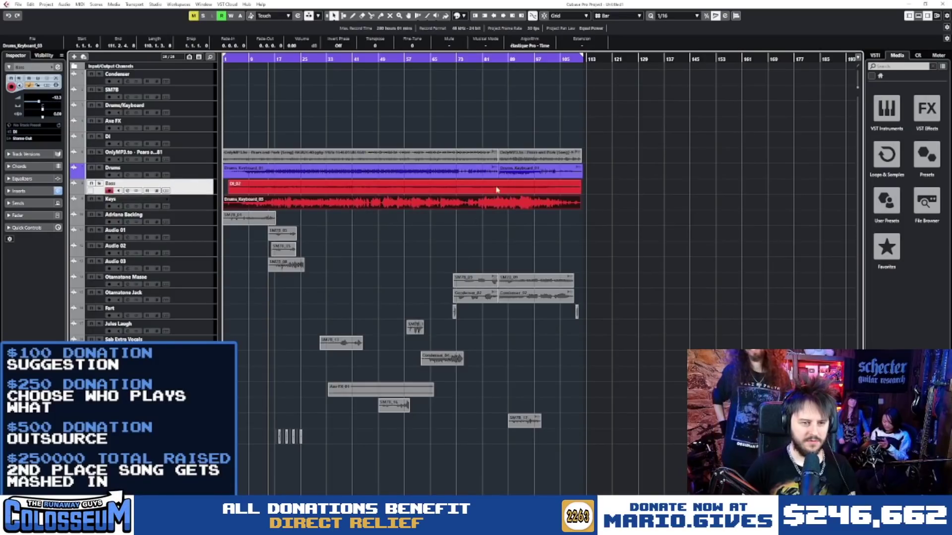
left_click(463, 16)
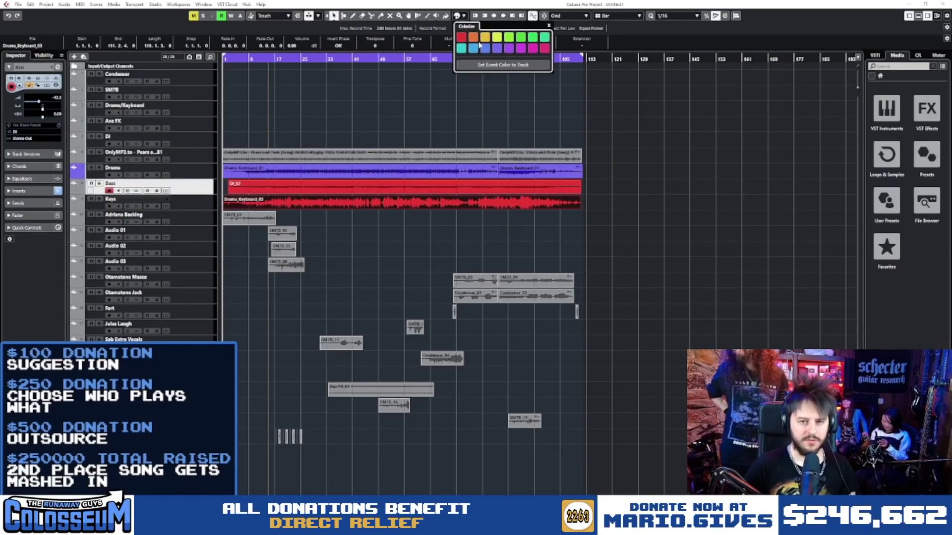
left_click(484, 37)
left_click(386, 242)
left_click(387, 203)
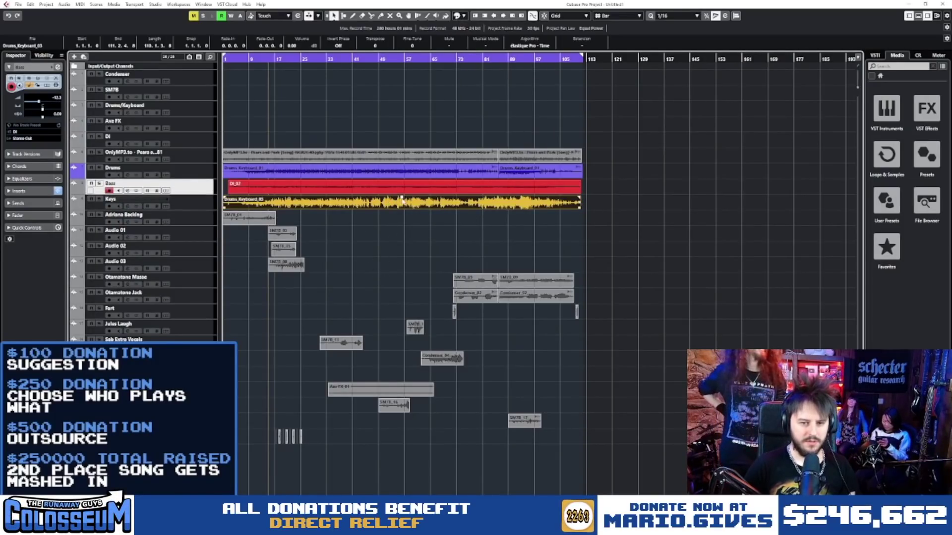
left_click_drag(402, 198, 402, 203)
left_click(386, 238)
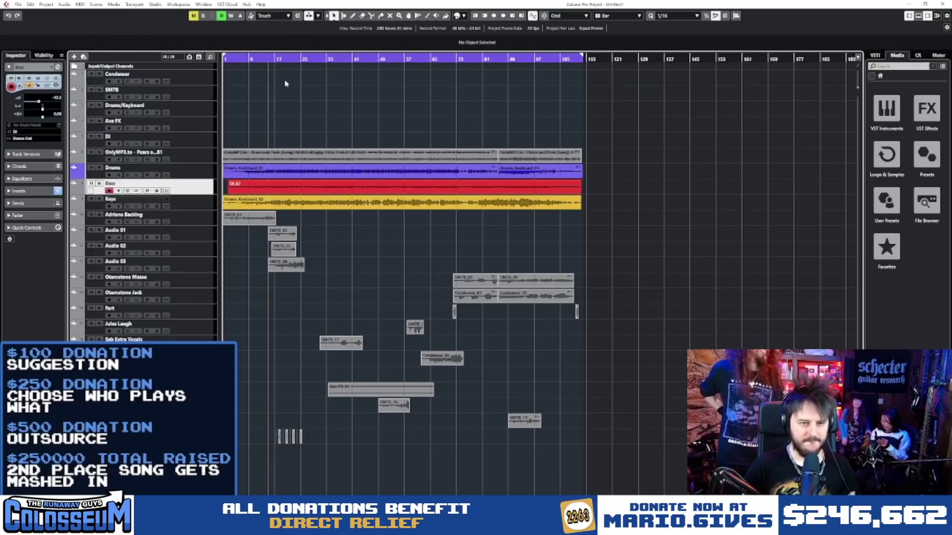
Step: Play from about bar 19 with the Keys track soloed, adding Bass and Drums to the solo to check their balance
left_click(282, 59)
left_click(99, 198)
key("space")
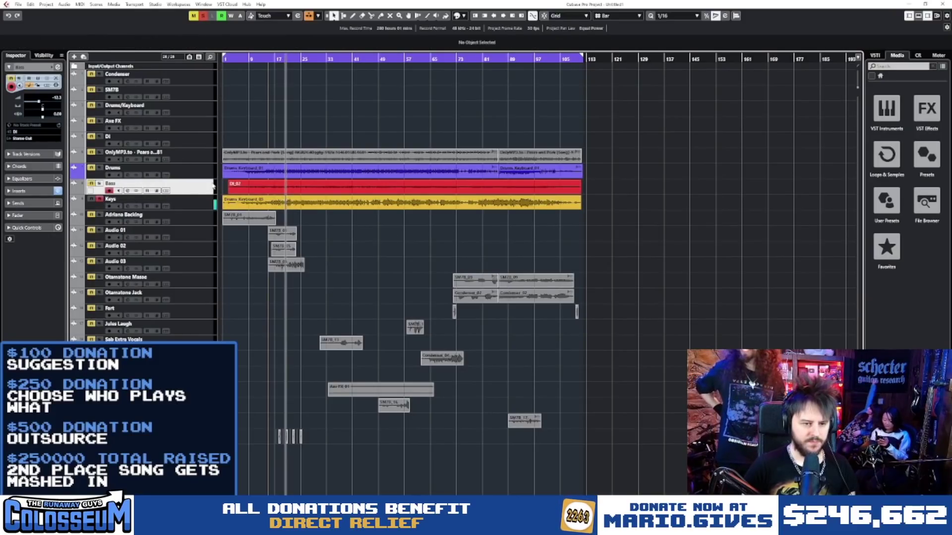
left_click(200, 208)
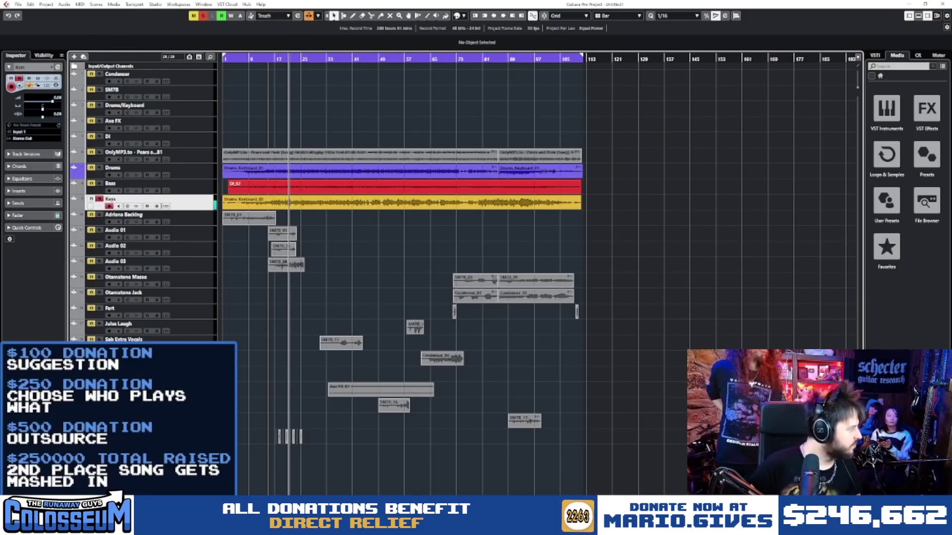
left_click(99, 168)
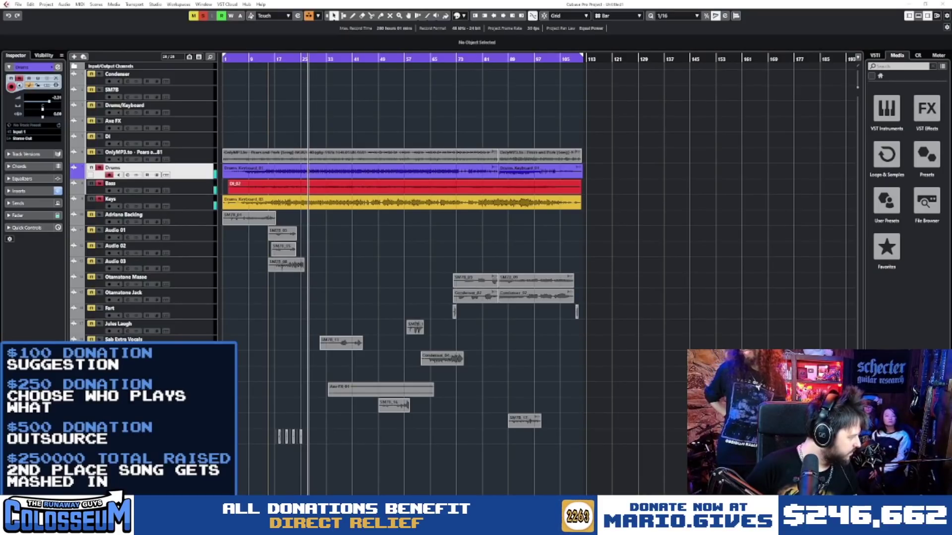
key("space")
Step: Clear all solos and play the full mix from about bar 20
scroll(303, 118, "up", 3)
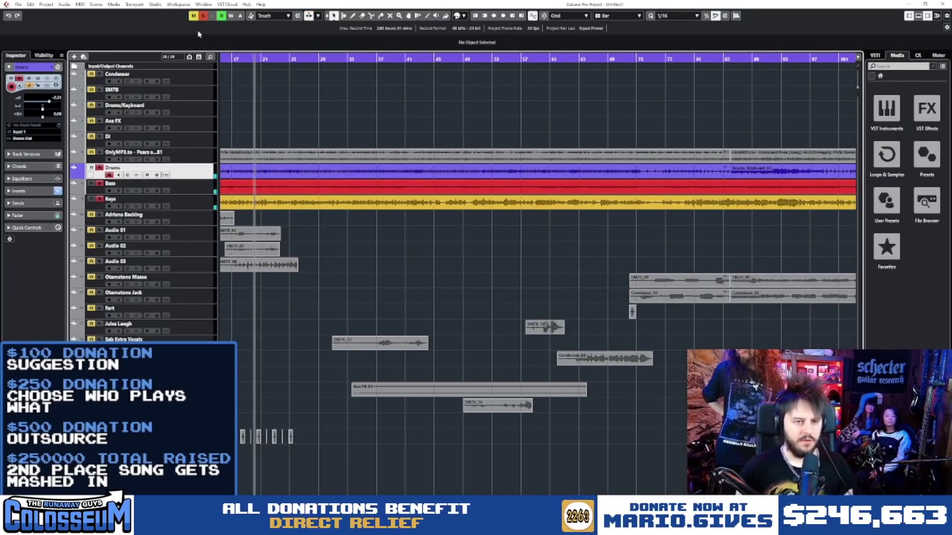
left_click(203, 15)
scroll(238, 89, "left", 3)
key("space")
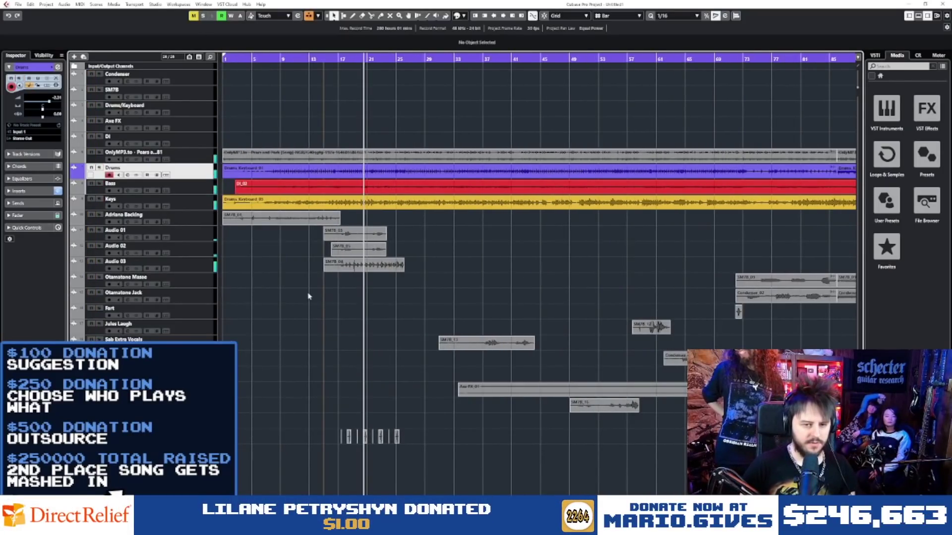
key("space")
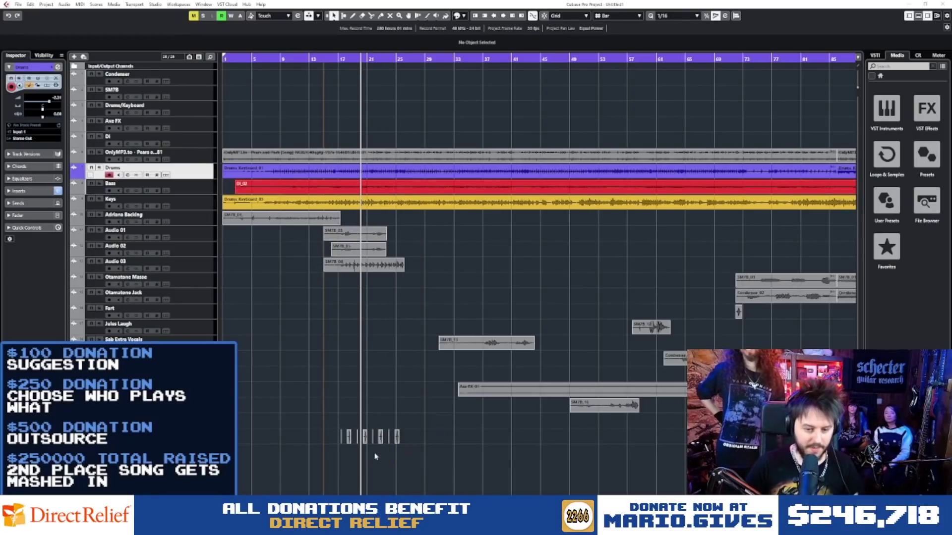
Step: Import the audio clip onto a new track near bar 25 and play it soloed
left_click_drag(354, 420, 394, 451)
scroll(408, 397, "up", 6)
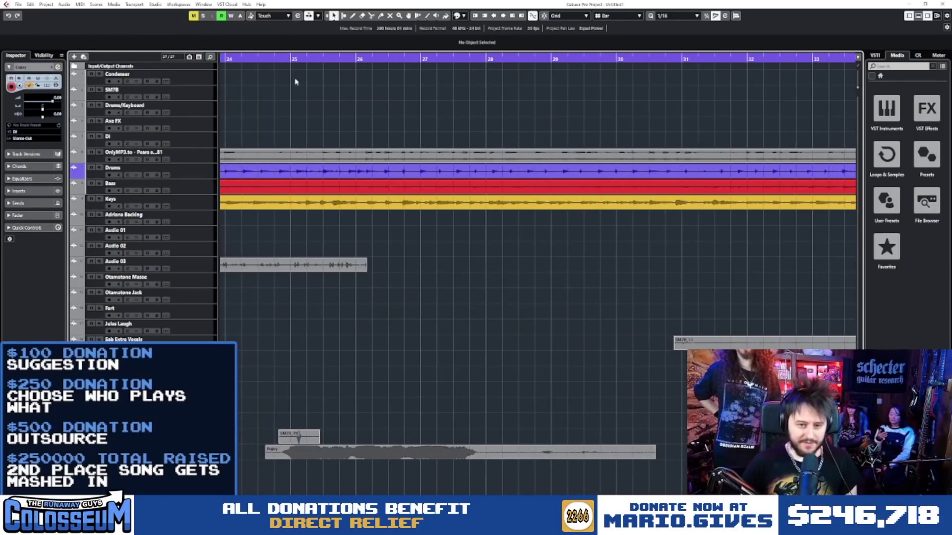
left_click(286, 60)
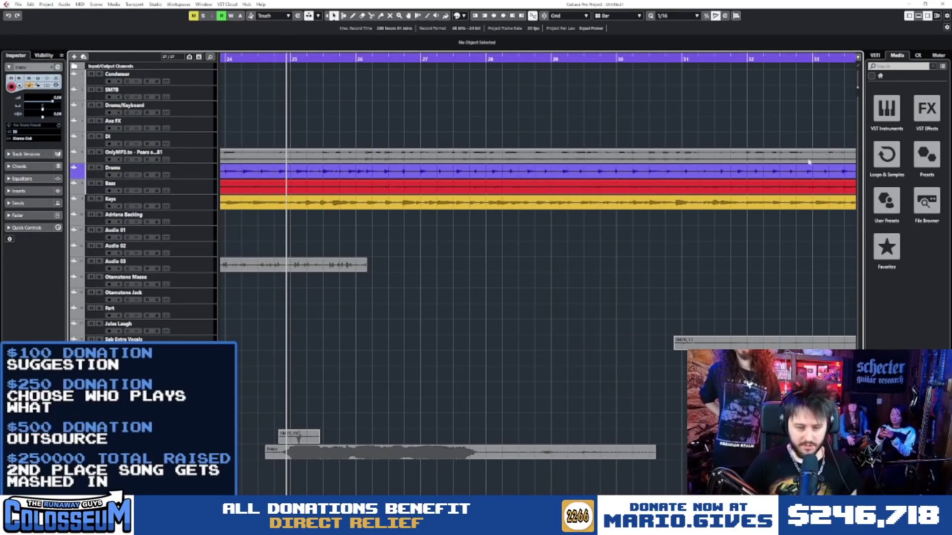
key("s")
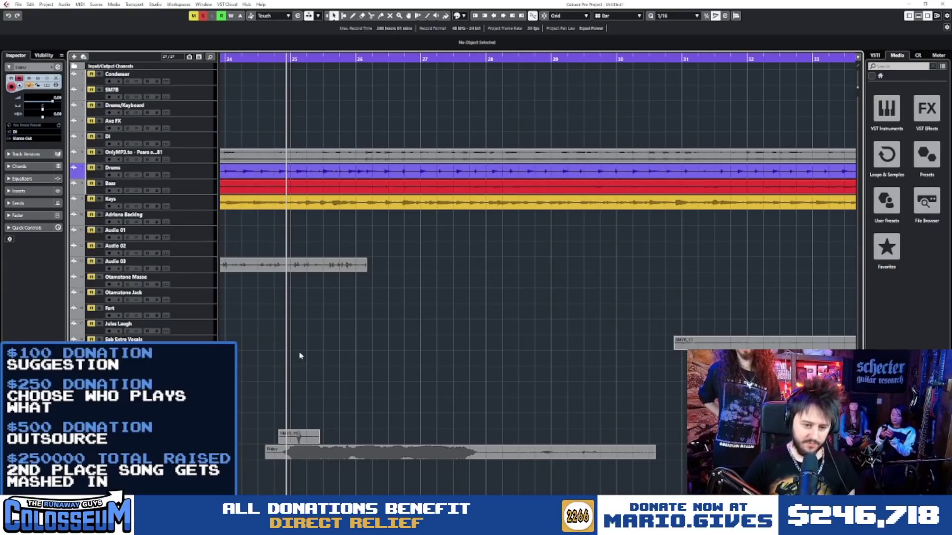
left_click_drag(268, 58, 268, 60)
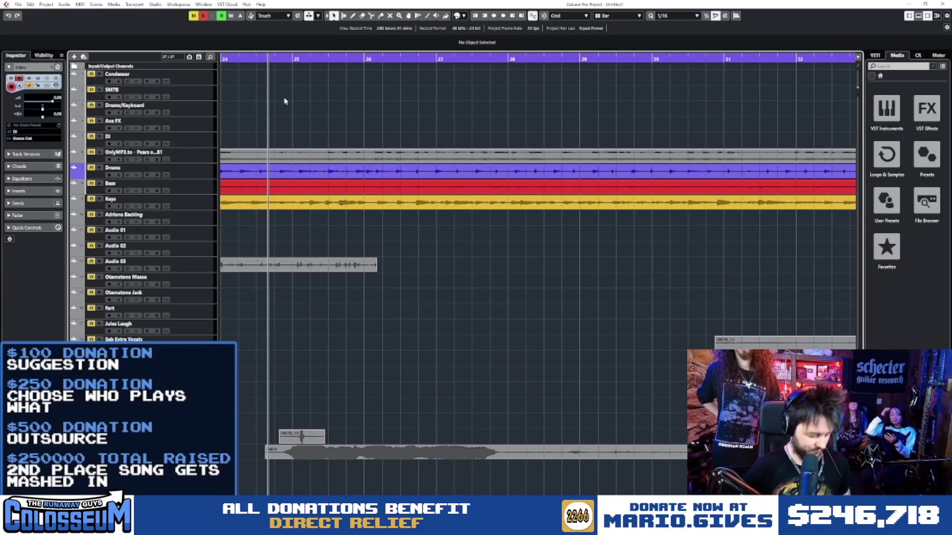
key("space")
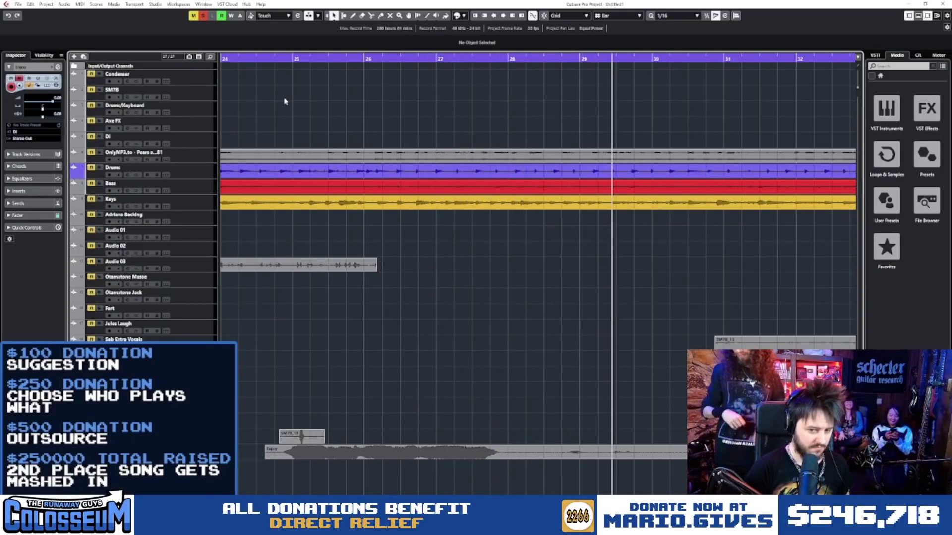
key("space")
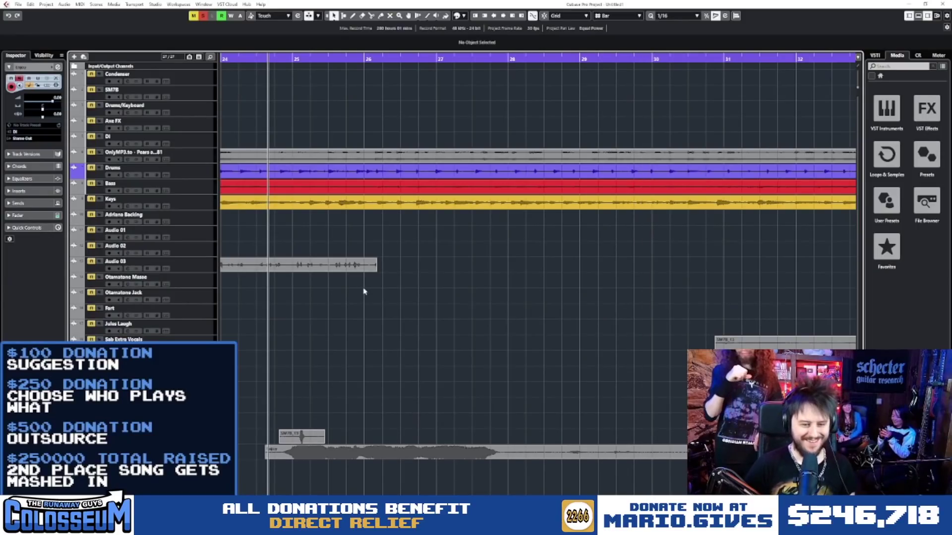
Step: Move the imported clip to the end of the song, near bar 111
key("g")
key("g")
key("g")
key("g")
key("g")
key("g")
key("g")
key("g")
key("g")
key("g")
key("g")
key("g")
left_click_drag(290, 454, 755, 453)
left_click(808, 454)
scroll(808, 454, "up", 4)
scroll(716, 454, "up", 3)
Step: Clear the solo, play the song's ending from about bar 110, and shift the imported clip slightly earlier in bar 111
left_click(466, 59)
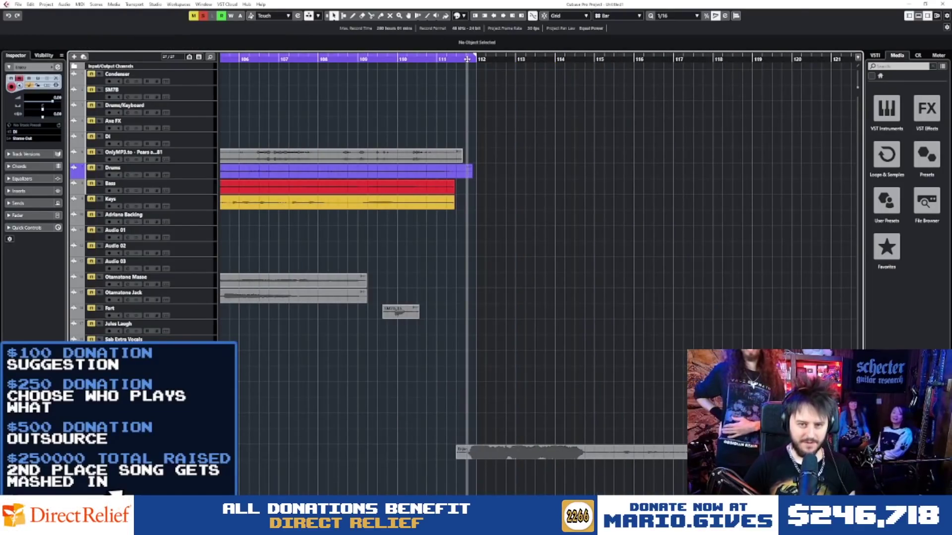
left_click(467, 59)
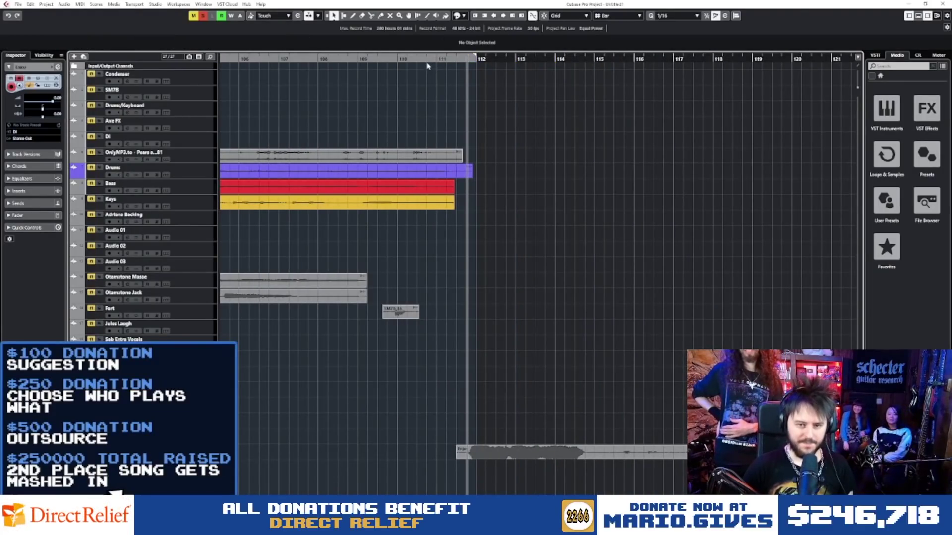
left_click(406, 64)
key("space")
key("space")
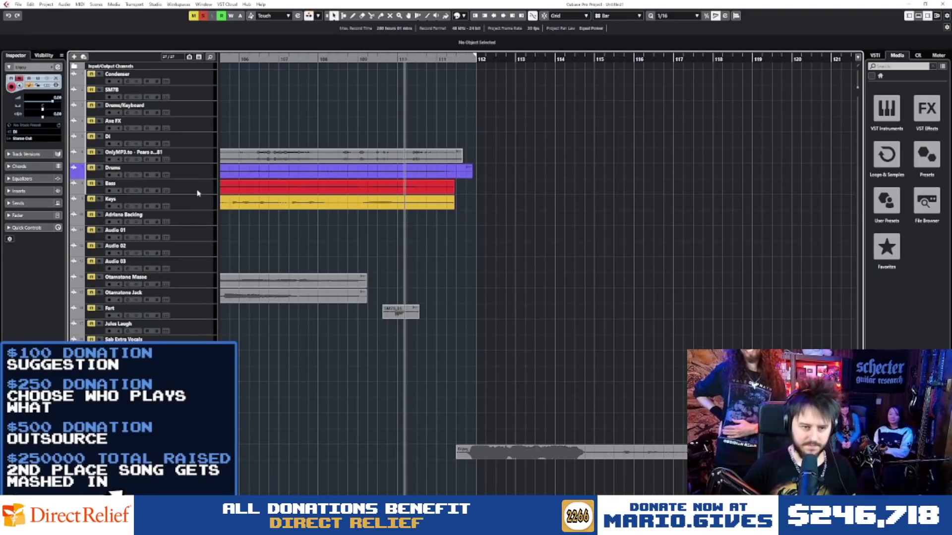
left_click(203, 15)
key("space")
left_click_drag(536, 448, 527, 456)
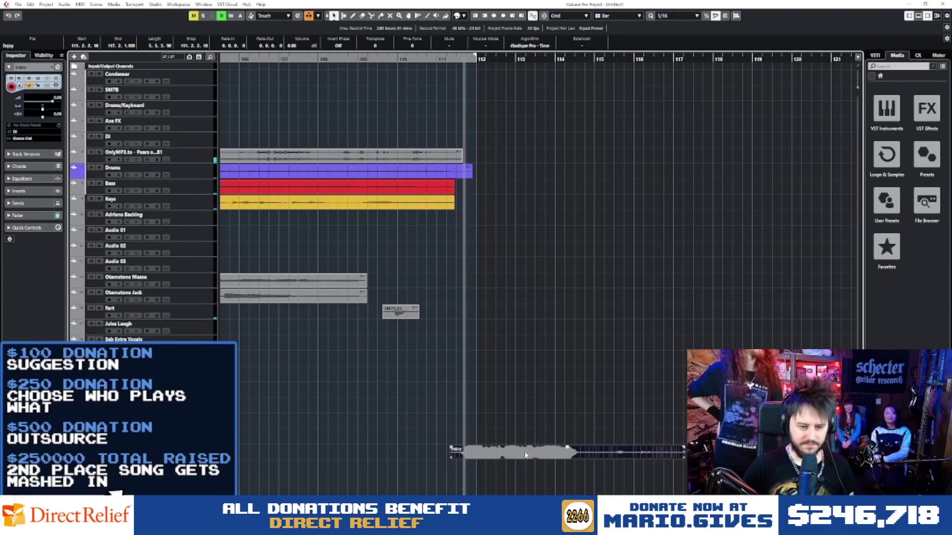
Step: Lower the Enjoy clip's volume to -5.79 dB and play the song's ending from about bar 110
key("space")
mouse_move(567, 447)
left_mouse_down()
mouse_move(566, 458)
mouse_move(562, 450)
left_mouse_up()
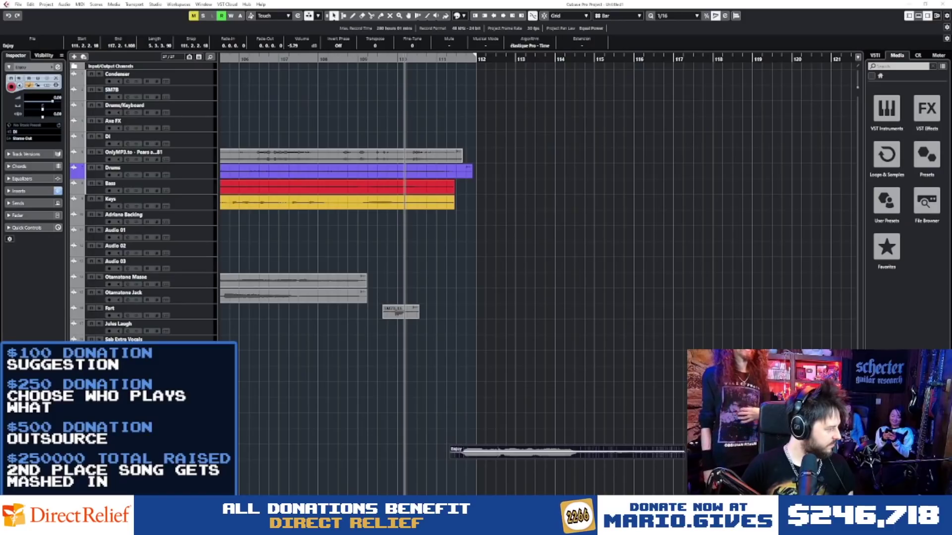
left_click(572, 382)
key("space")
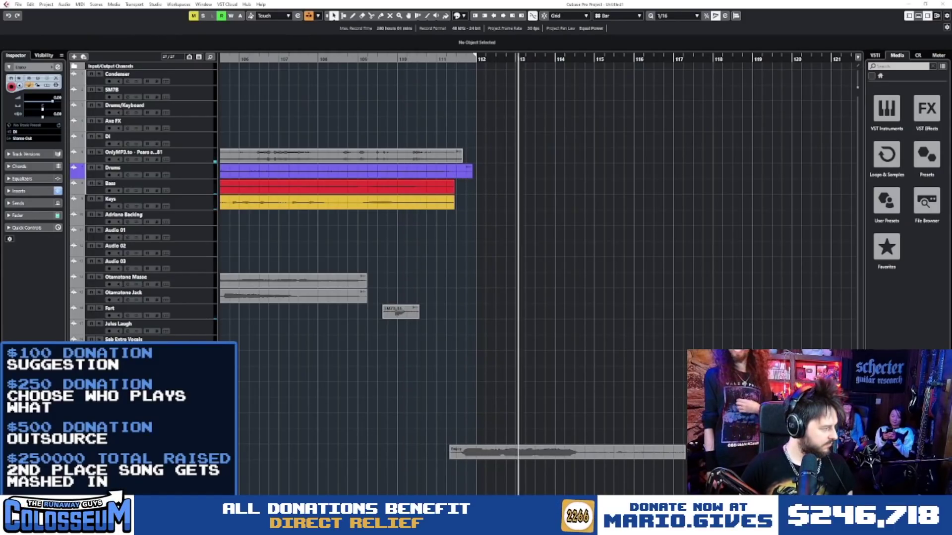
key("space")
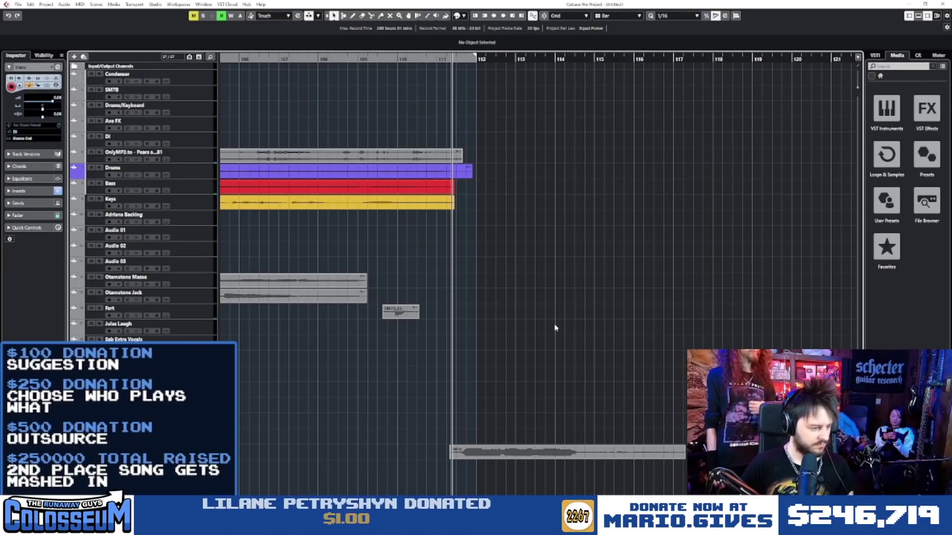
Step: Review the whole arrangement and play the full mix from about bar 72
key("g")
key("g")
key("g")
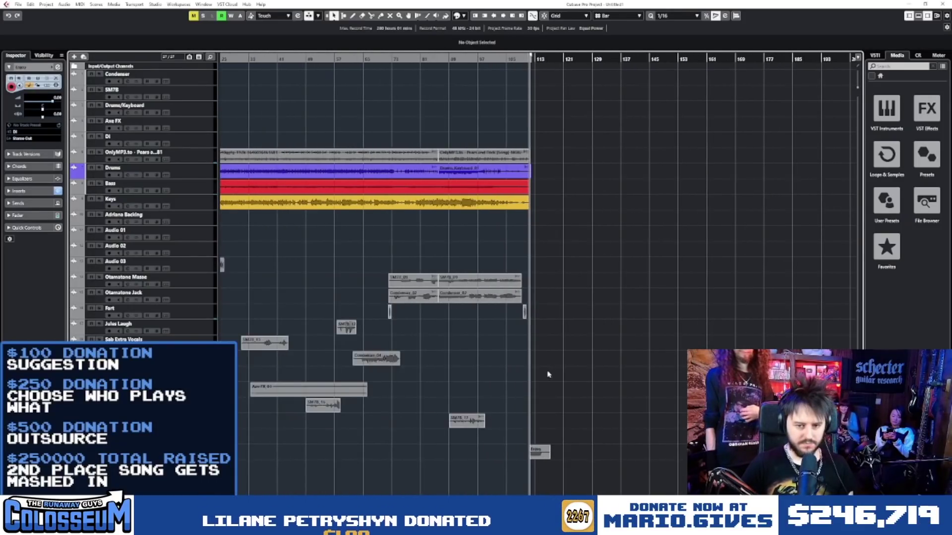
left_click_drag(547, 371, 238, 414)
left_click(371, 389)
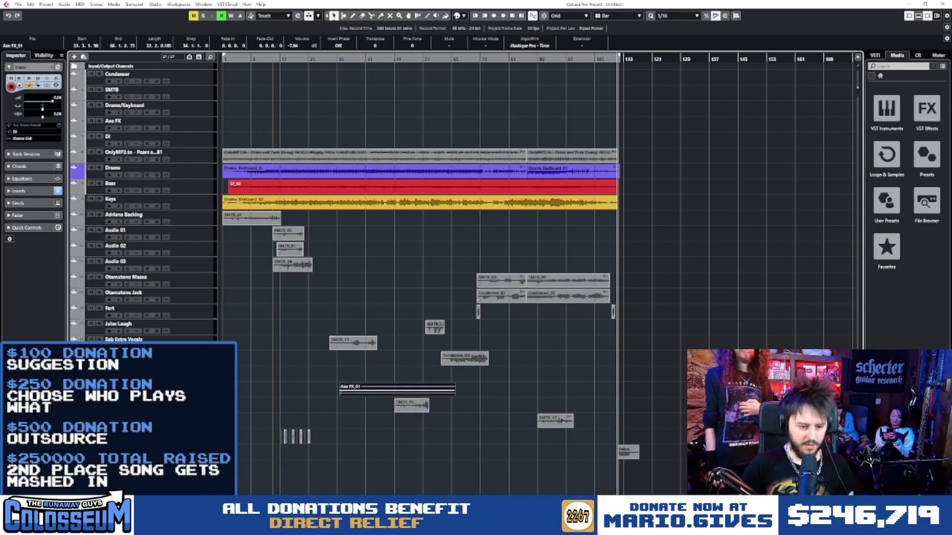
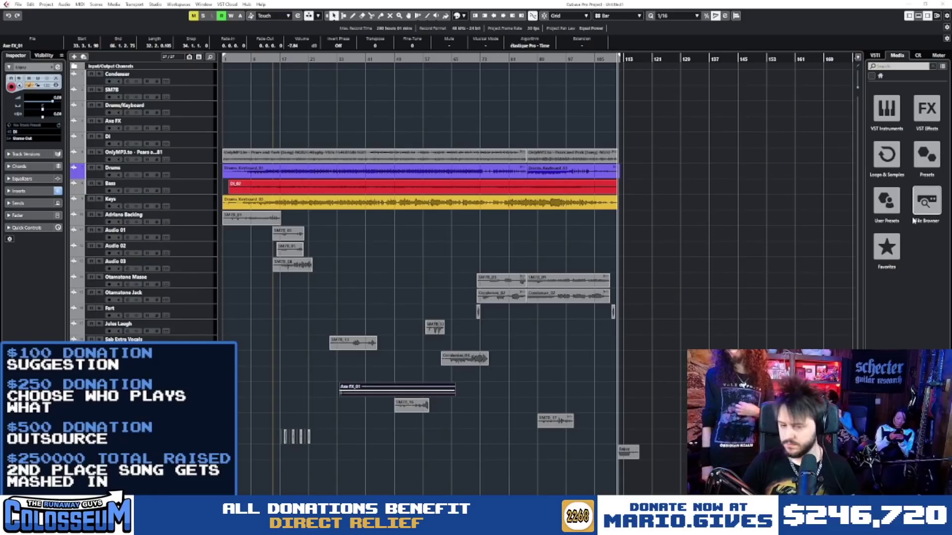
left_click(493, 70)
left_click_drag(487, 58, 477, 59)
key("space")
scroll(643, 229, "up", 3)
scroll(320, 248, "down", 2)
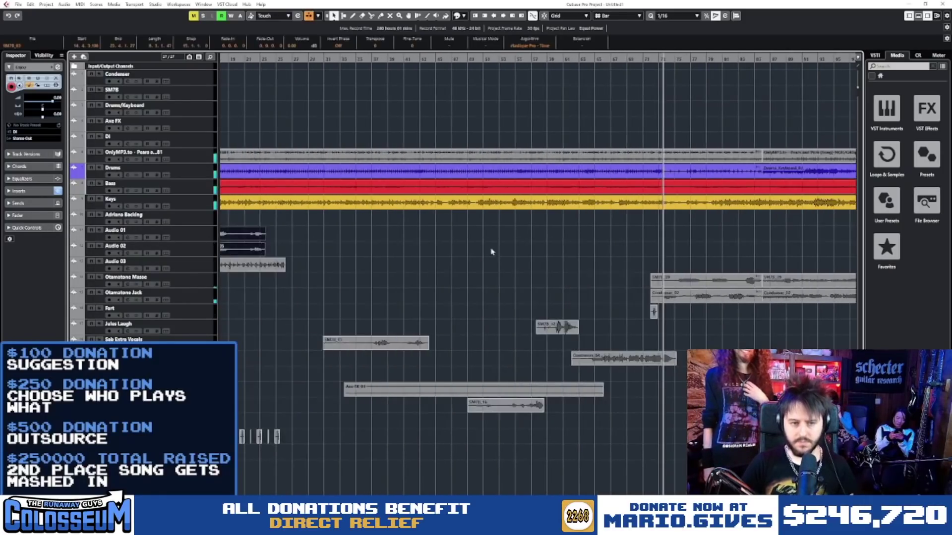
scroll(427, 249, "down", 1)
key("space")
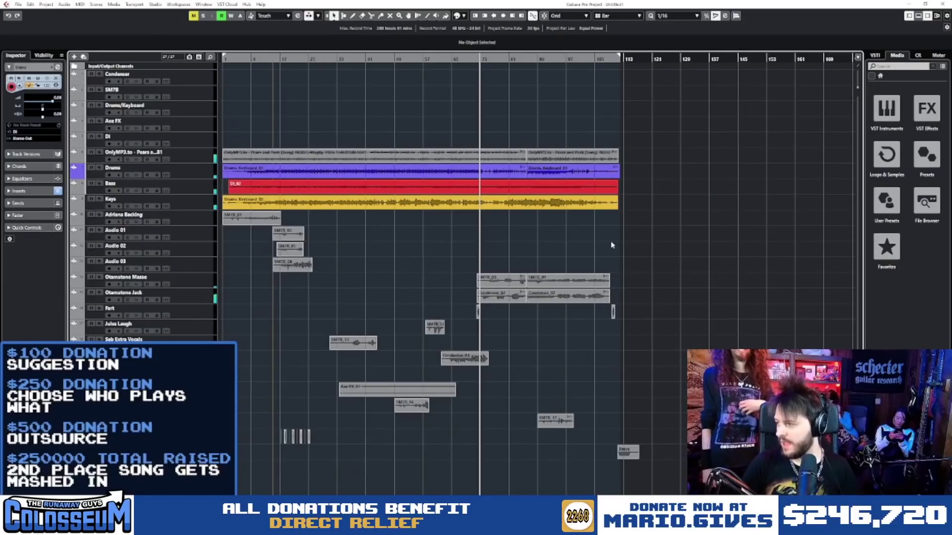
Step: Pan the Otamatone Masse track left and play the otamatone section from about bar 72
left_click(172, 299)
key("Up")
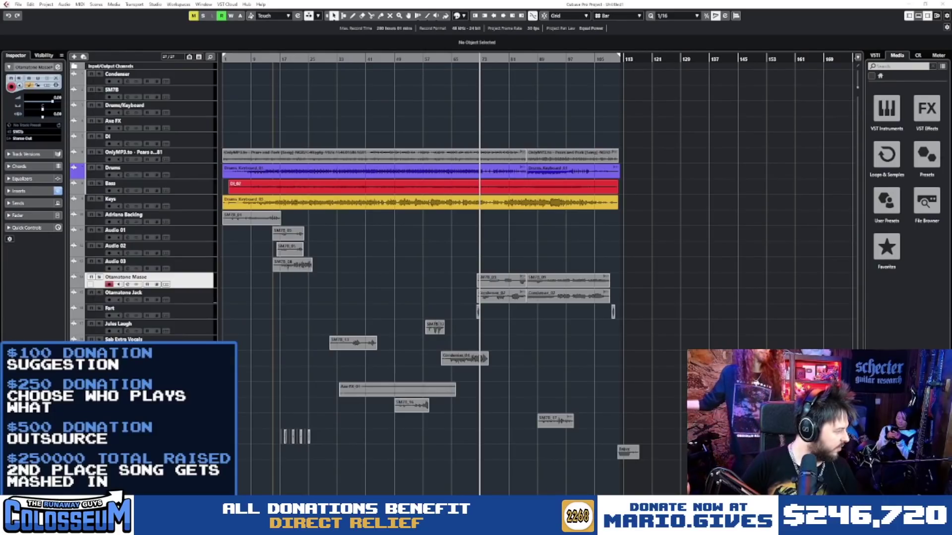
key("space")
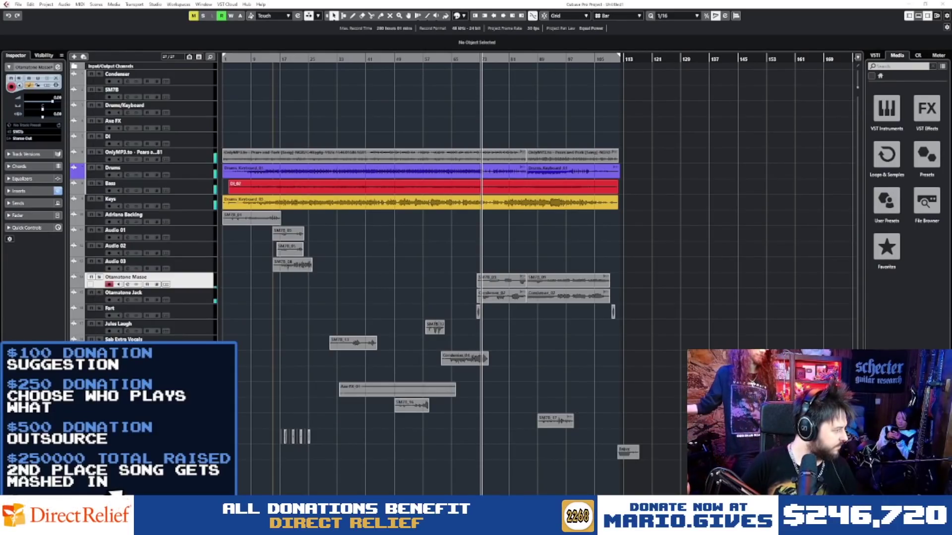
left_click(429, 300)
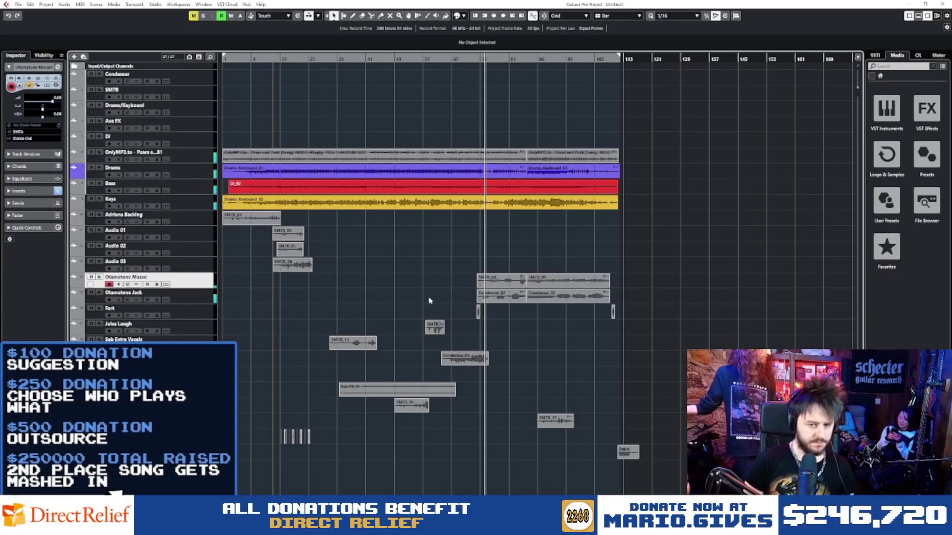
key("h")
key("h")
key("h")
key("h")
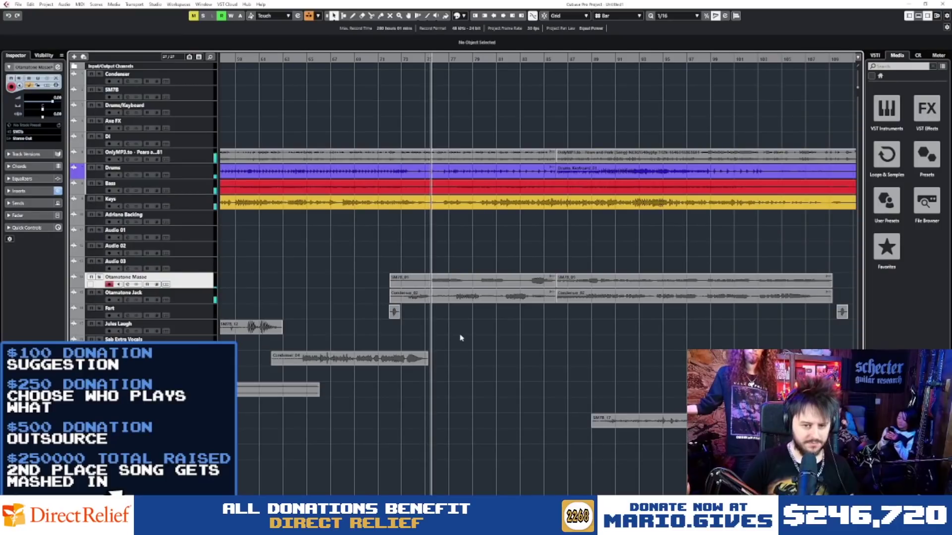
key("g")
key("g")
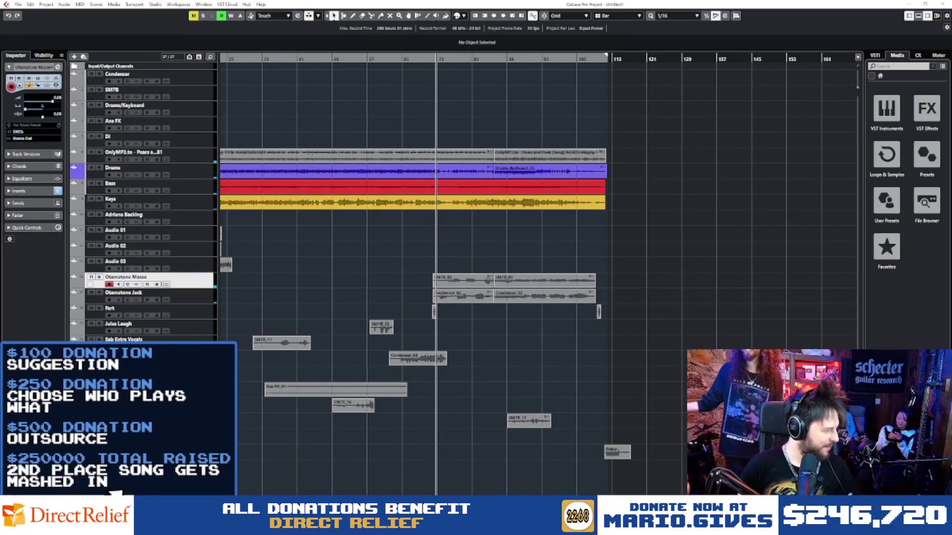
key("space")
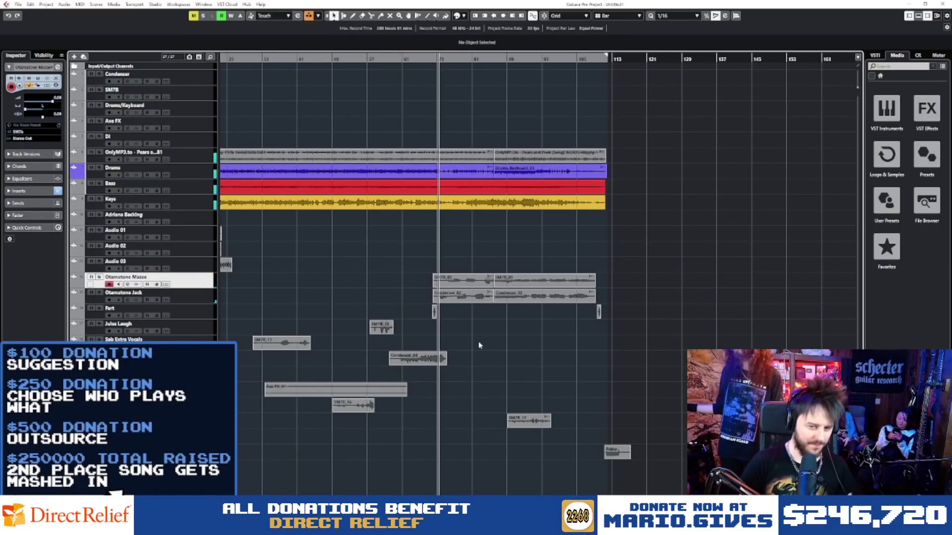
key("space")
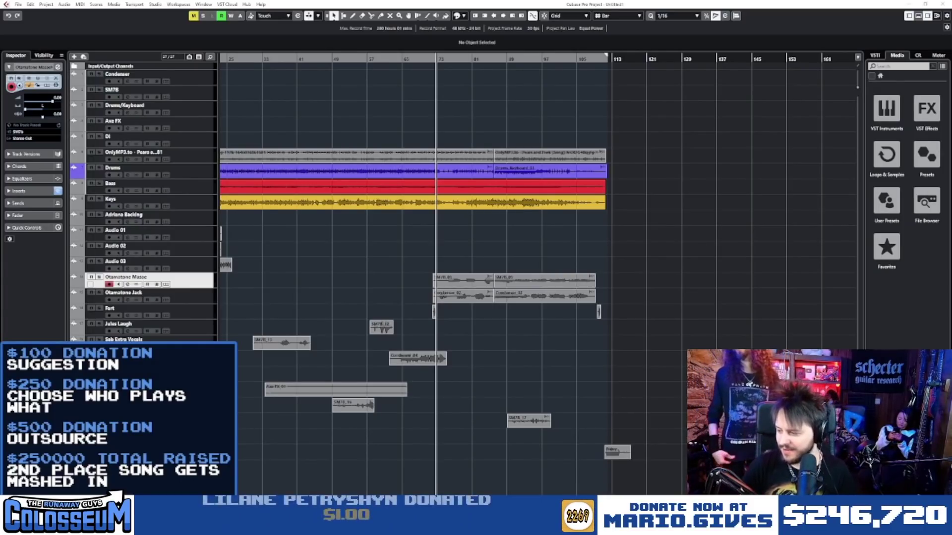
Step: Import the Bizzard-the-Wizard clip onto a new track, place it near bar 117, and play it from about bar 118
left_click_drag(672, 492, 655, 483)
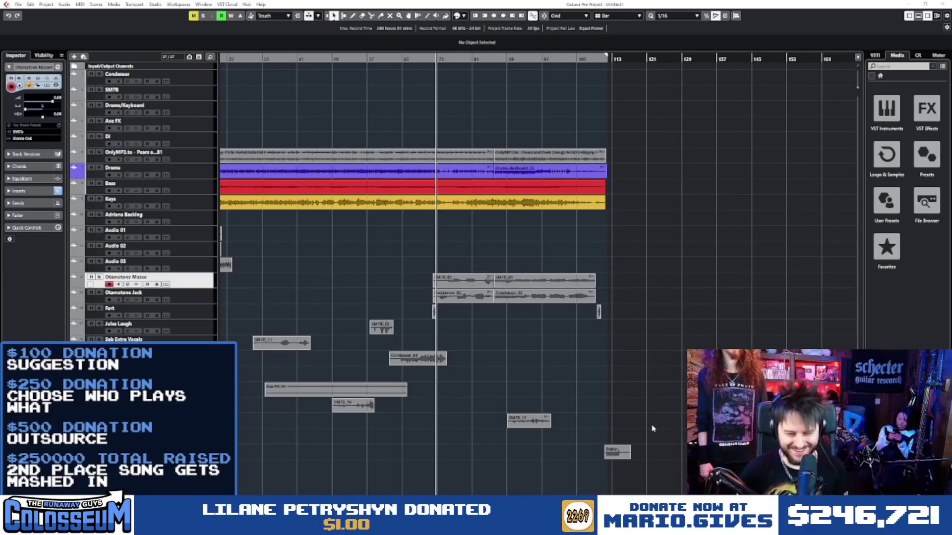
scroll(650, 427, "up", 6)
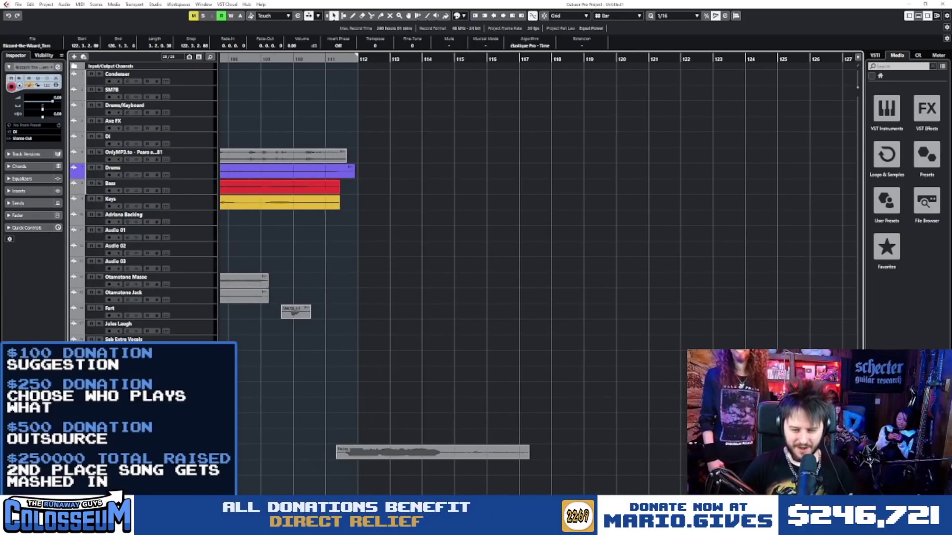
left_click_drag(736, 470, 576, 471)
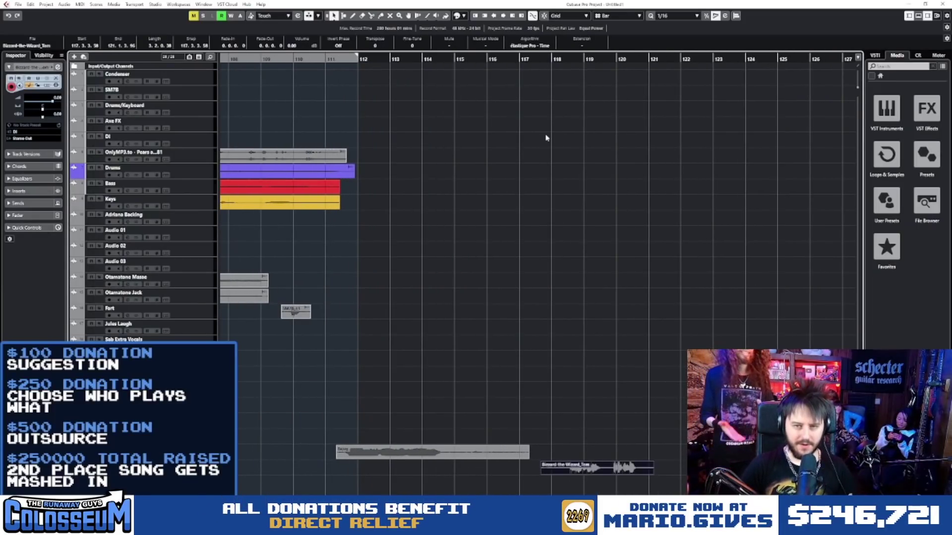
left_click(555, 60)
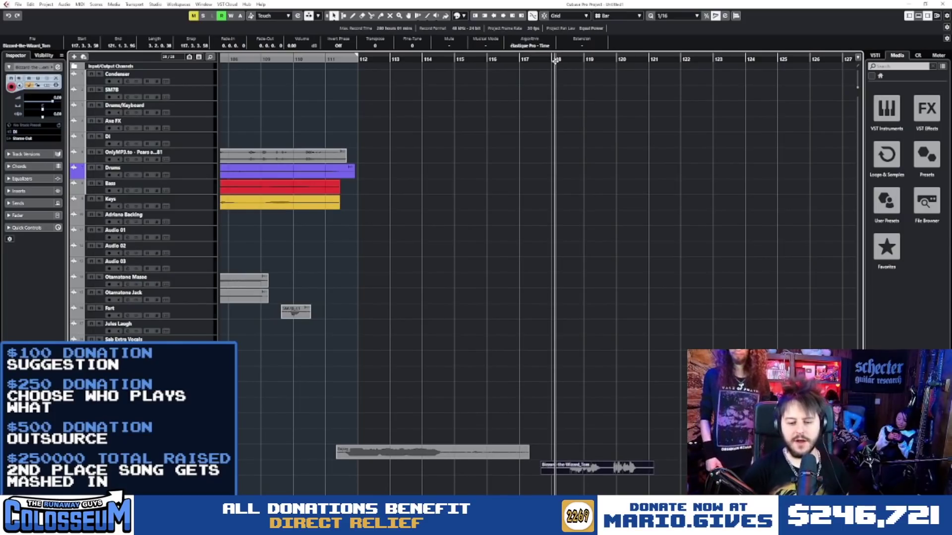
key("space")
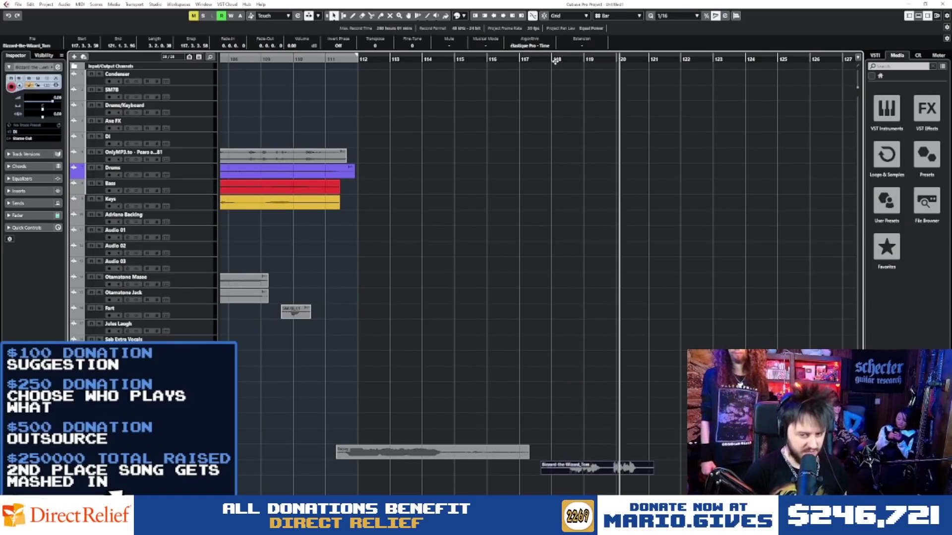
key("space")
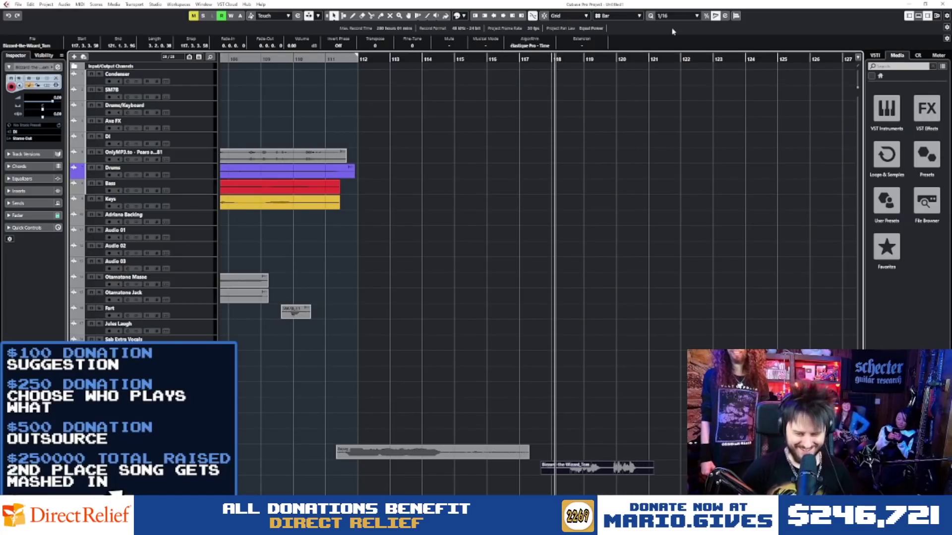
Step: Try the Bizzard-the-Wizard clip at about bar 48 and play the mix from about bar 45
left_click(610, 348)
scroll(616, 441, "down", 5)
left_click_drag(615, 473, 362, 470)
scroll(333, 212, "up", 4)
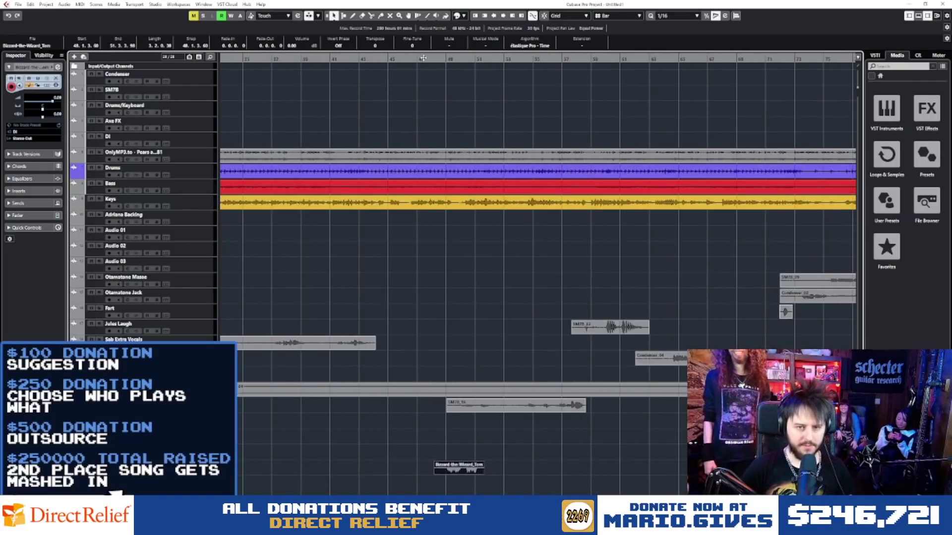
left_click_drag(405, 59, 333, 52)
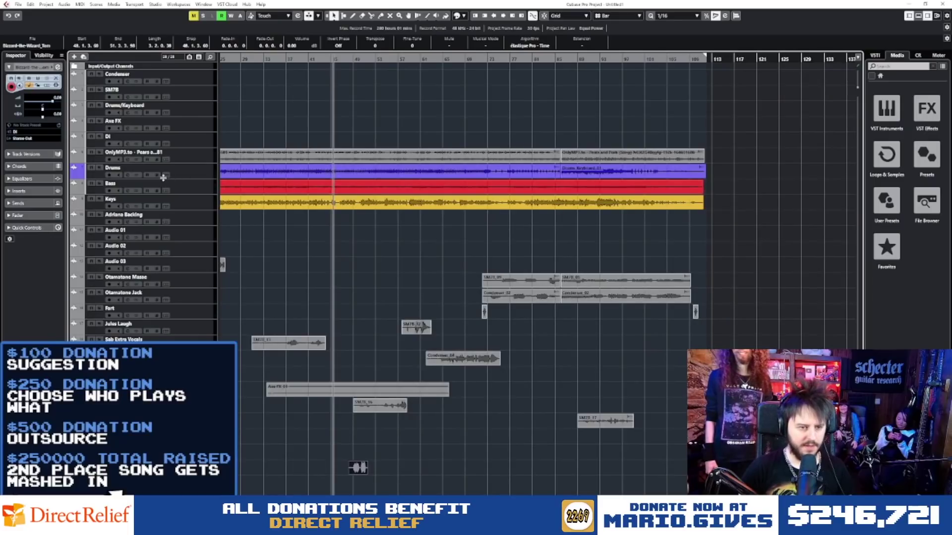
scroll(333, 418, "up", 3)
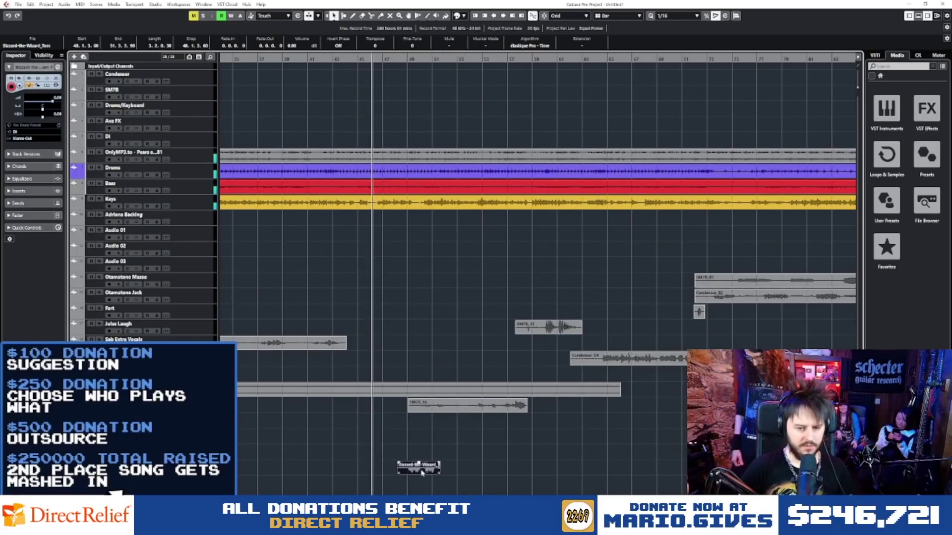
scroll(399, 472, "up", 2)
scroll(400, 472, "up", 1)
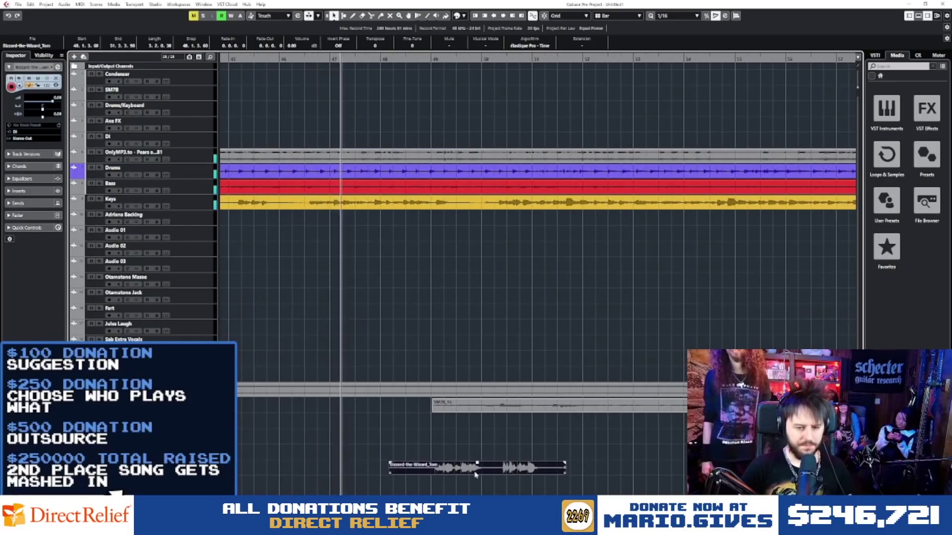
Step: Try the Bizzard-the-Wizard clip at about bar 53 and play the mix from about bar 57
left_click_drag(480, 474, 767, 473)
scroll(431, 454, "right", 3)
scroll(432, 454, "down", 2)
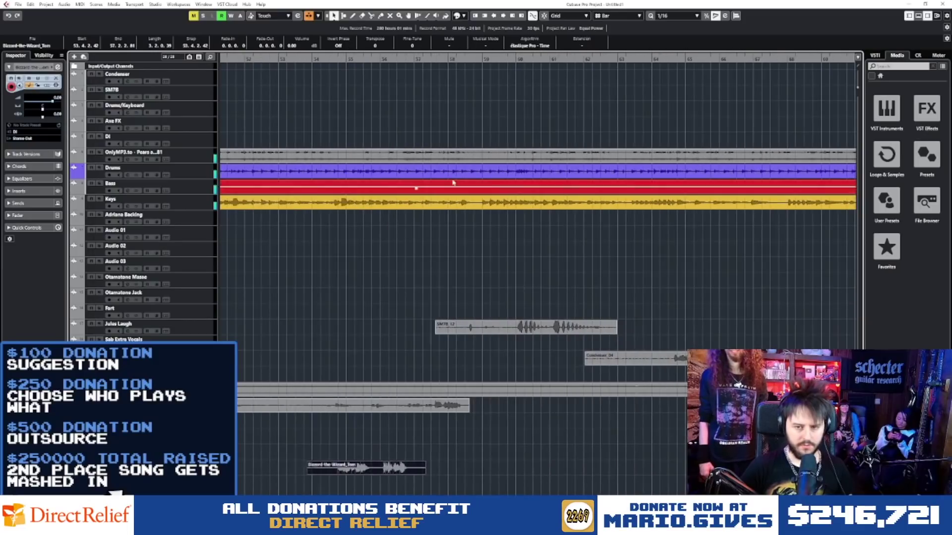
left_click(427, 58)
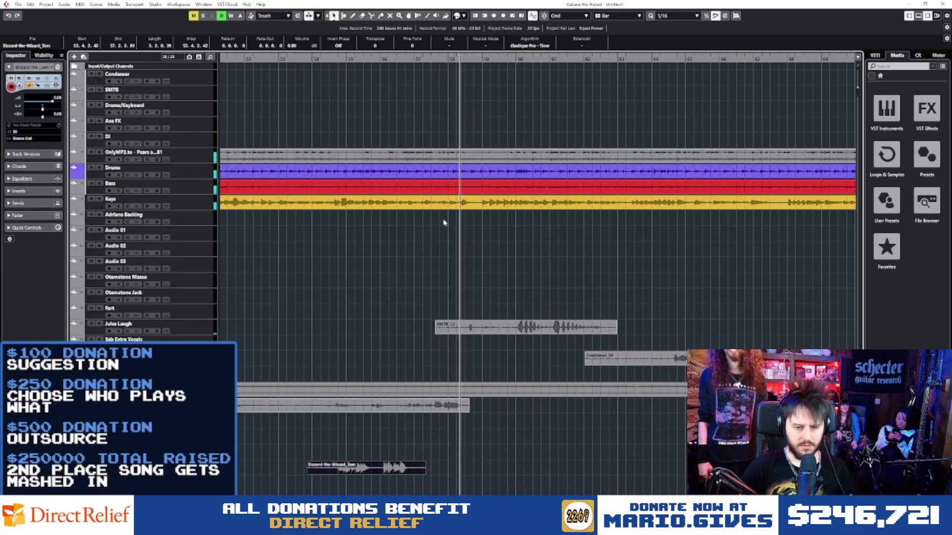
Step: Try the Bizzard-the-Wizard clip at bar 64 and play the mix from about bar 63
left_click_drag(354, 474, 699, 475)
left_click(627, 58)
scroll(676, 446, "right", 2)
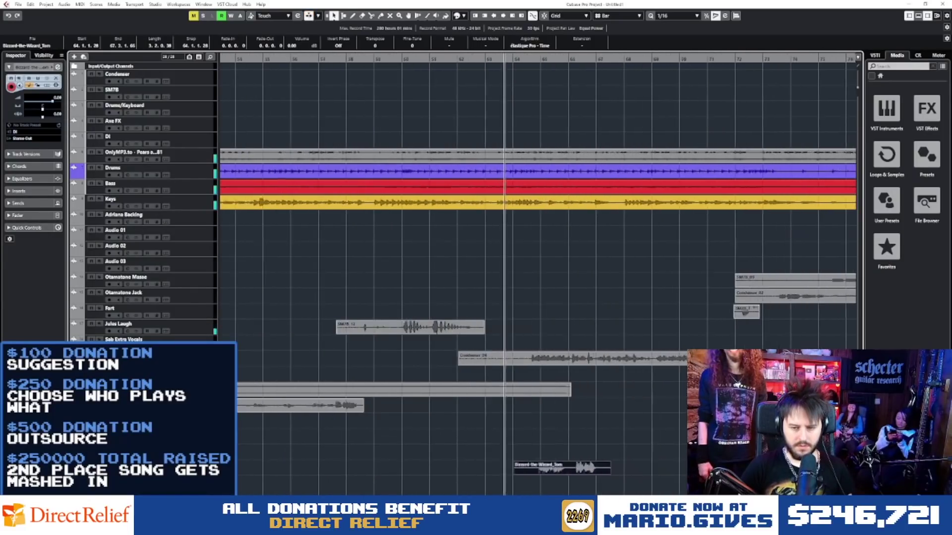
scroll(524, 469, "up", 3, "ctrl")
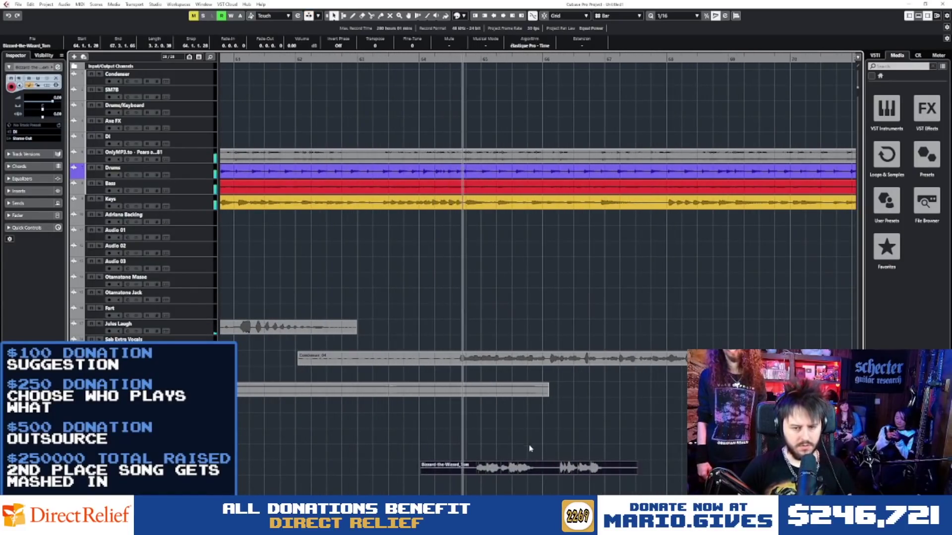
key("space")
Step: Try the Bizzard-the-Wizard clip at about bar 69 and play the mix from about bar 72
left_click_drag(565, 469, 868, 468)
key("g")
key("g")
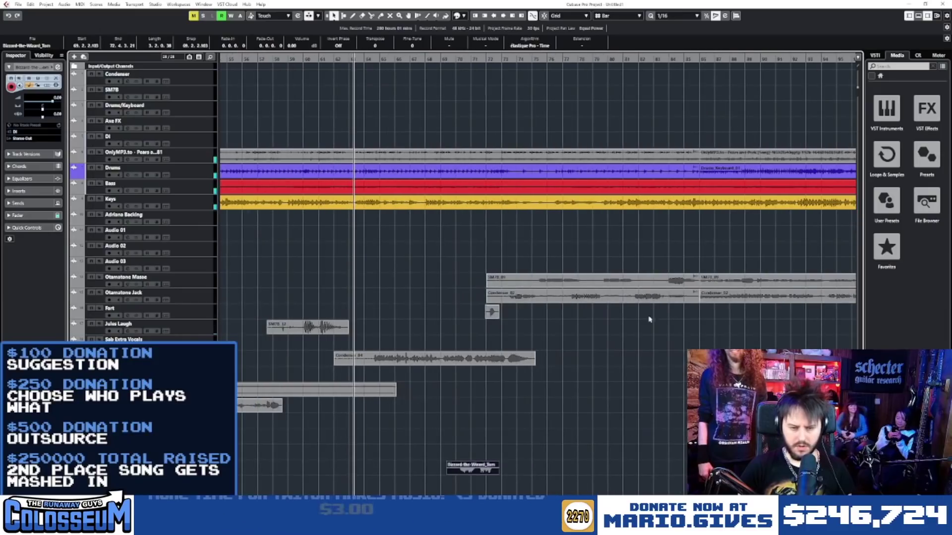
left_click_drag(493, 59, 536, 362)
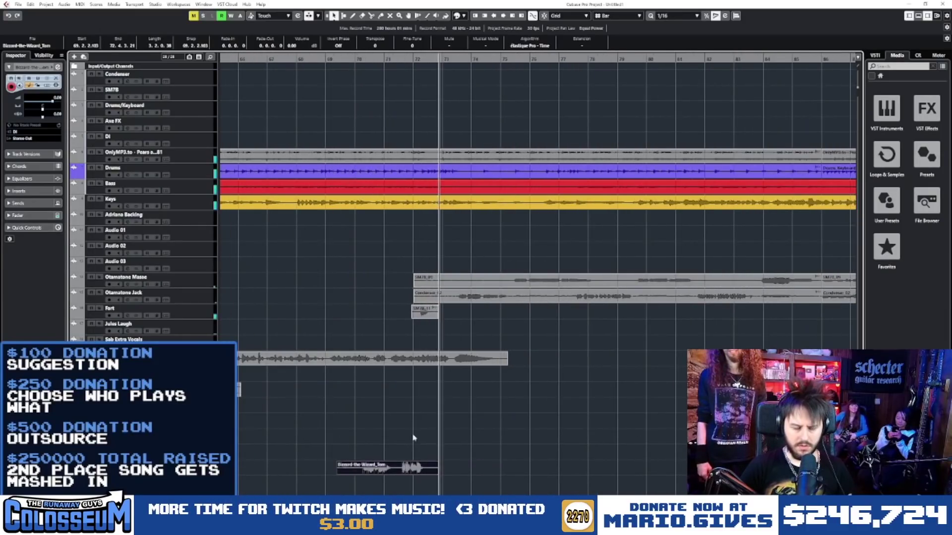
Step: Move the Bizzard-the-Wizard clip back to about bar 17 and play the mix from about bar 16
scroll(396, 445, "down", 4, "ctrl")
left_click(393, 446)
scroll(393, 447, "down", 1, "ctrl")
scroll(393, 446, "left", 5)
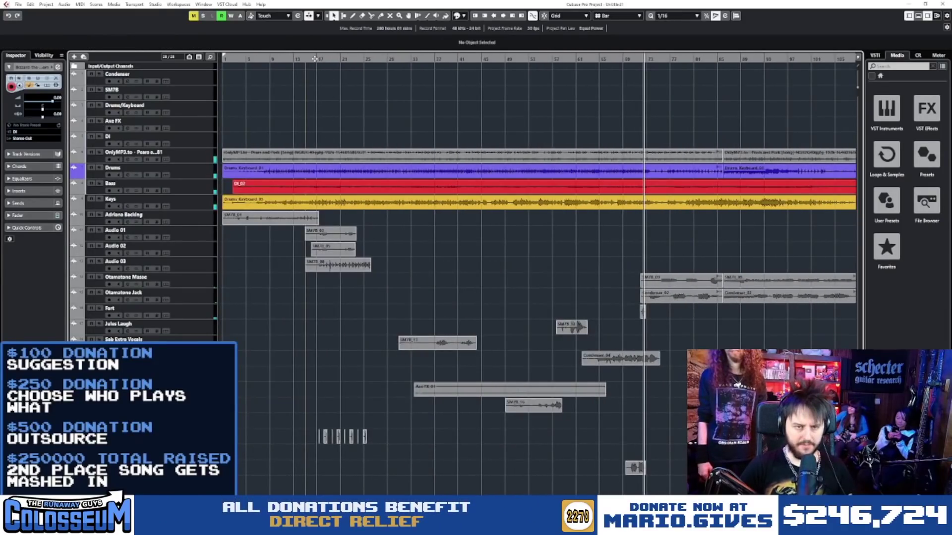
left_click_drag(636, 466, 337, 471)
key("h")
key("h")
key("h")
key("h")
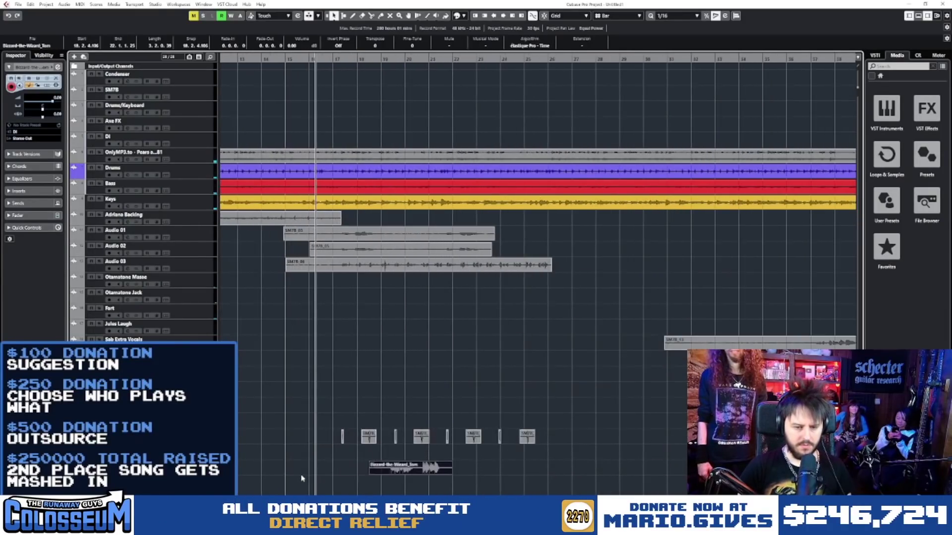
left_click(471, 483)
left_click_drag(473, 469, 384, 469)
left_click(376, 483)
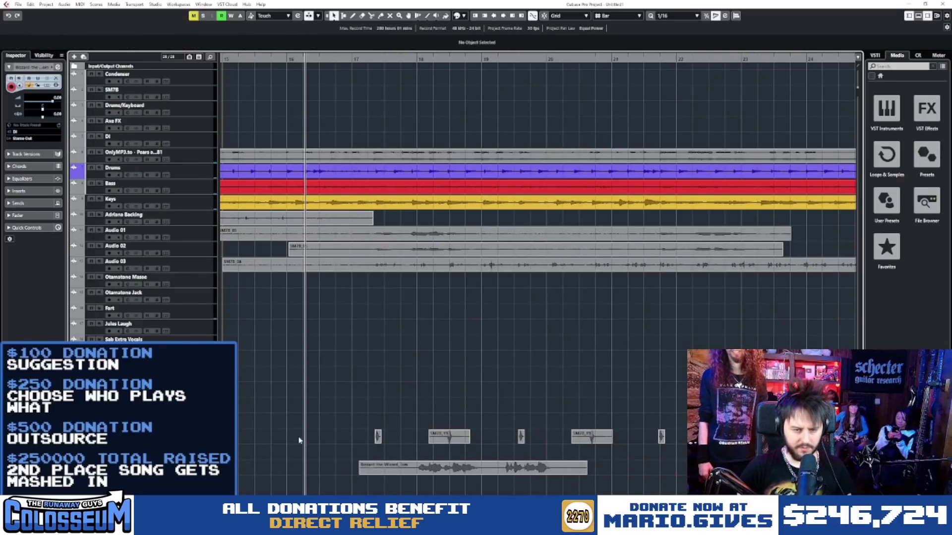
left_click(312, 439)
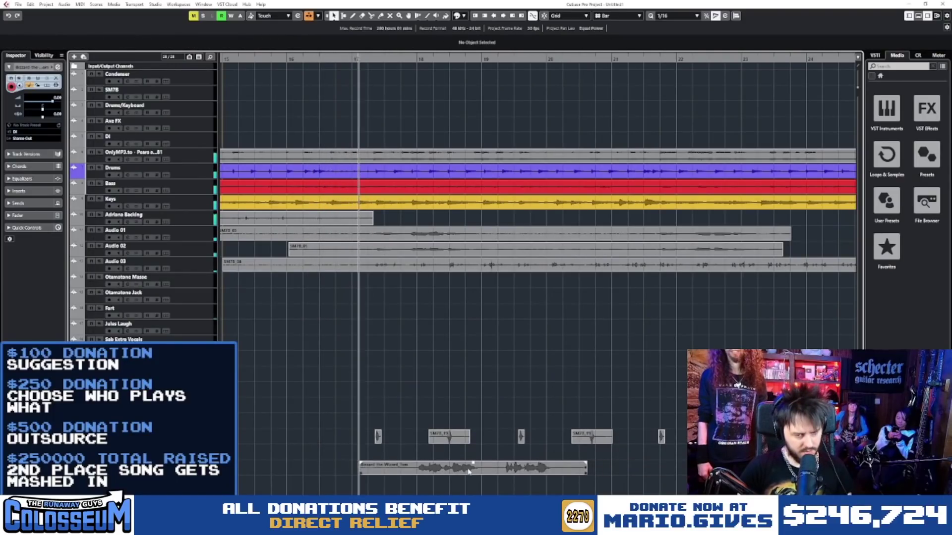
Step: Move the Bizzard-the-Wizard clip to about bar 18.4 and play the mix from shortly before it
left_click_drag(468, 471, 599, 472)
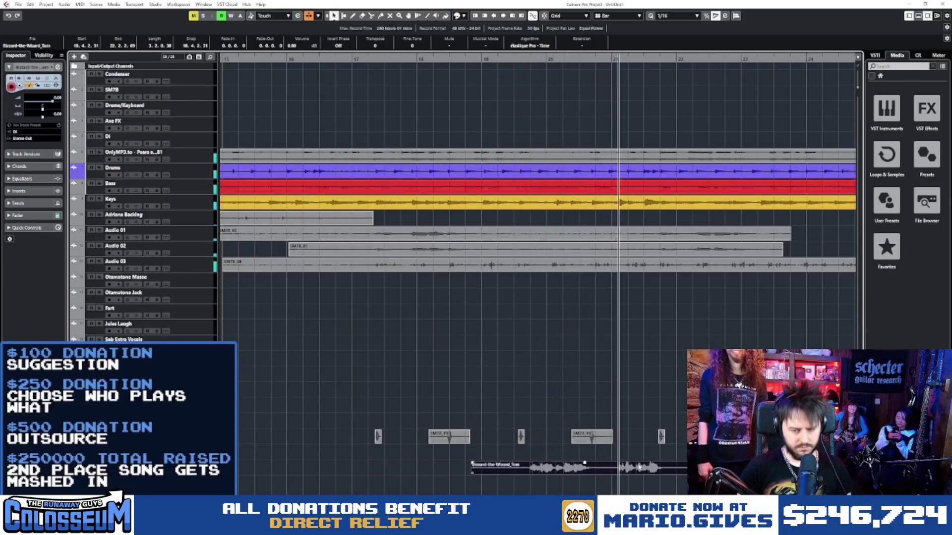
key("space")
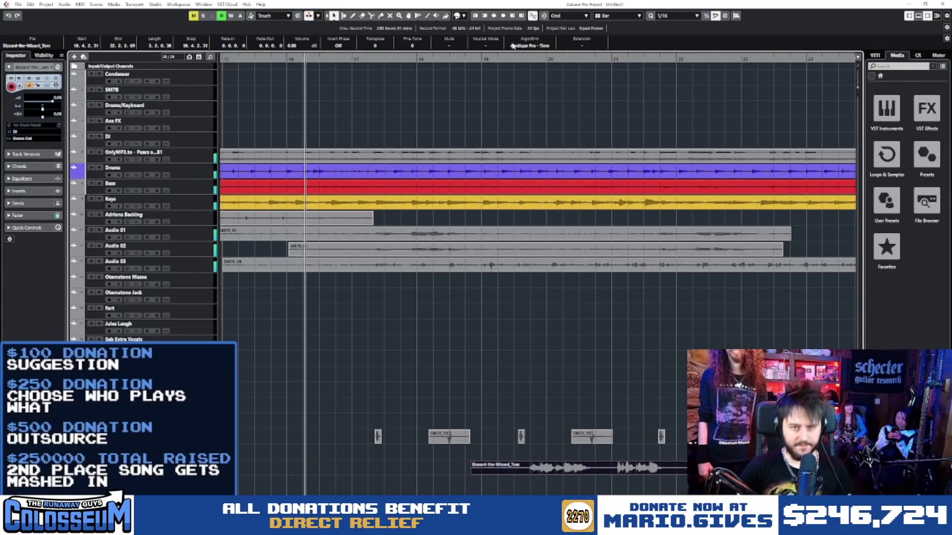
left_click(504, 57)
key("space")
left_click(525, 380)
Step: Nudge the Bizzard-the-Wizard clip very slightly later, listen to its timing against the mix, and stop playback
scroll(544, 407, "up", 3)
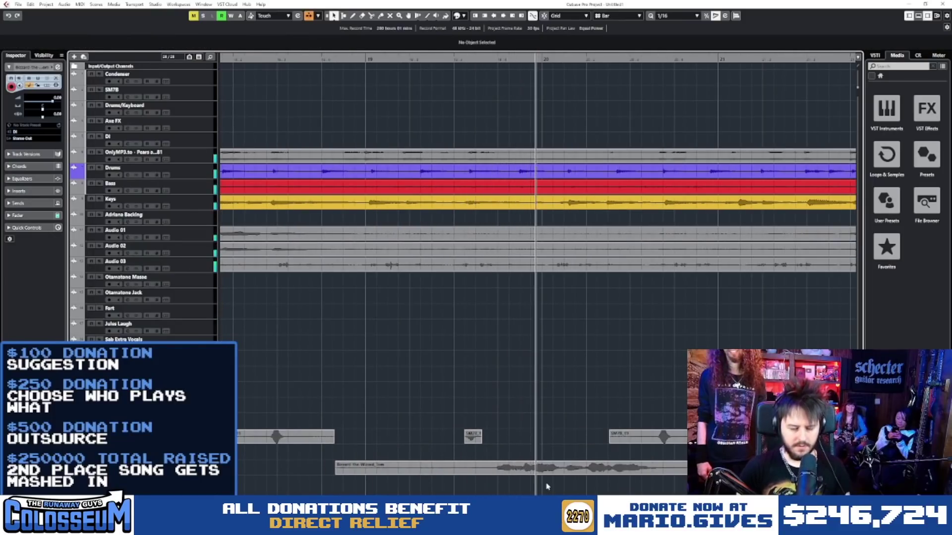
left_click_drag(545, 465, 545, 467)
left_click(543, 442)
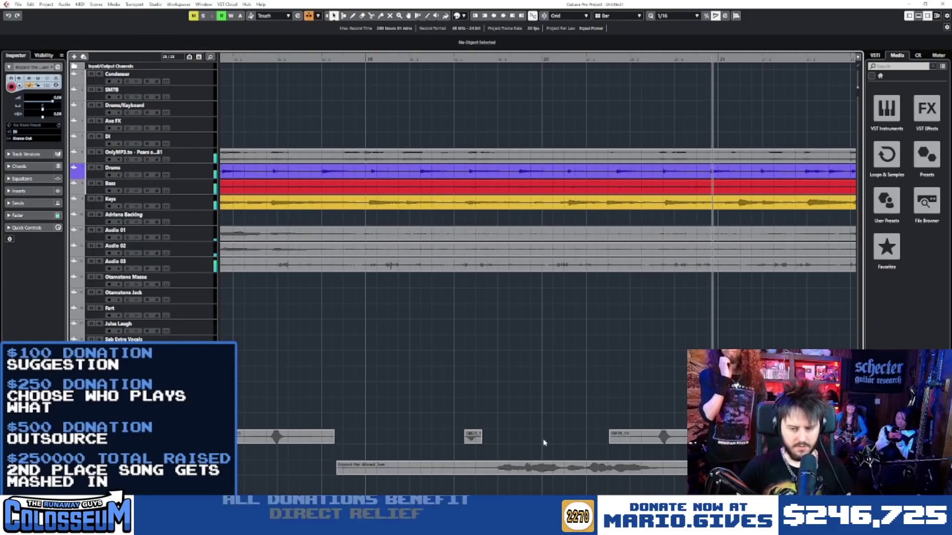
scroll(544, 443, "down", 3)
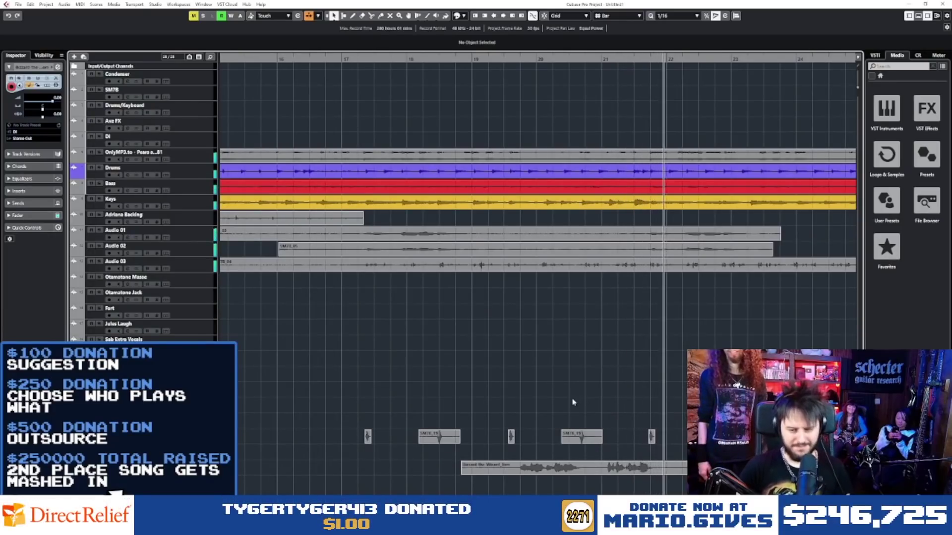
scroll(431, 328, "down", 8)
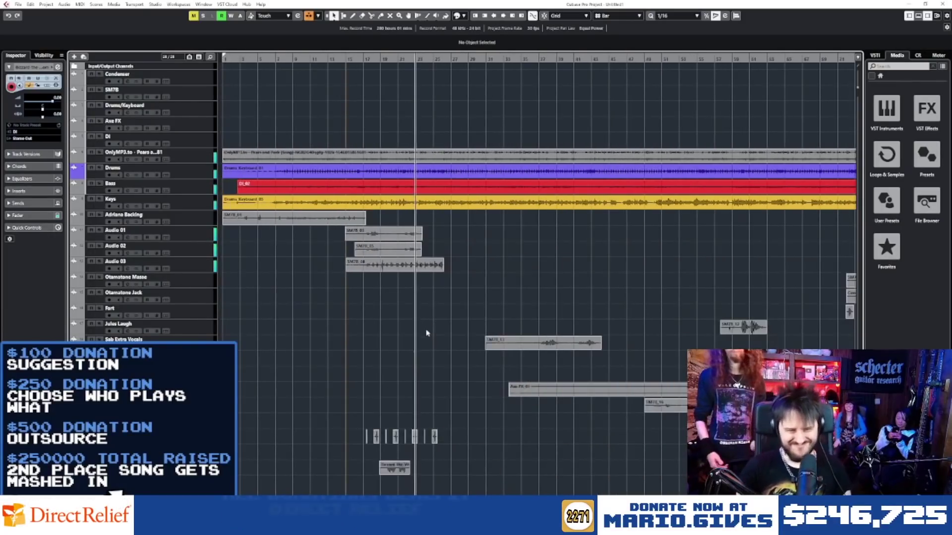
key("space")
Step: Record a new take on the SM7B track past the end of the song, starting at about bar 119
key("g")
key("g")
key("h")
key("h")
key("g")
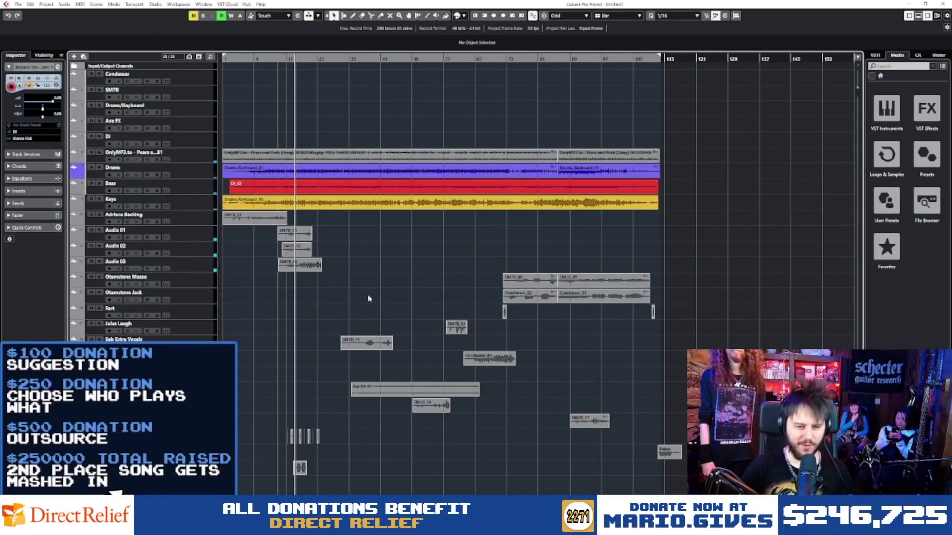
scroll(277, 332, "up", 2)
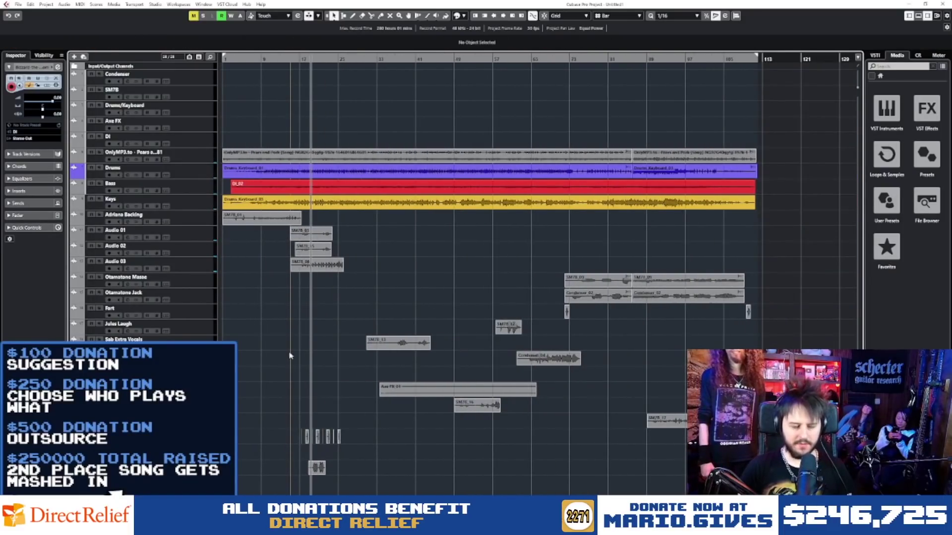
left_click(203, 92)
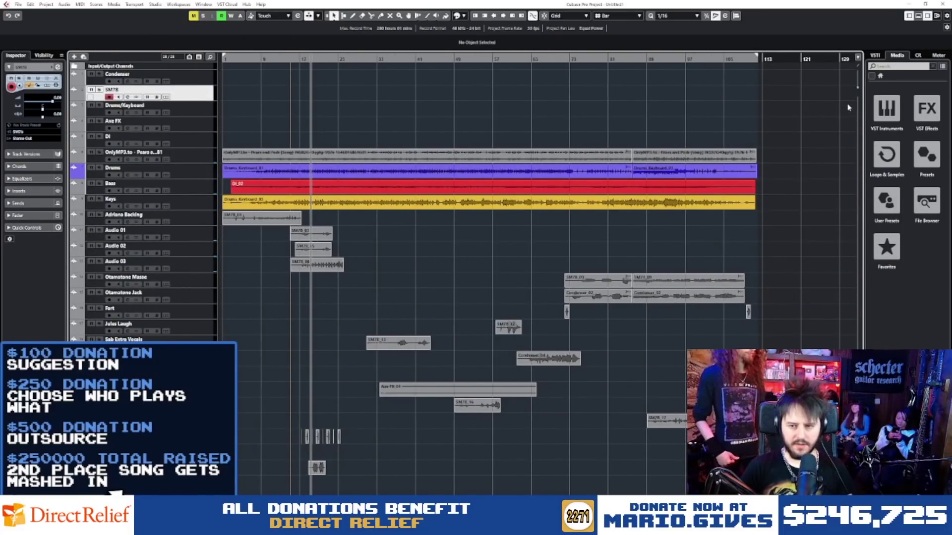
left_click(754, 61)
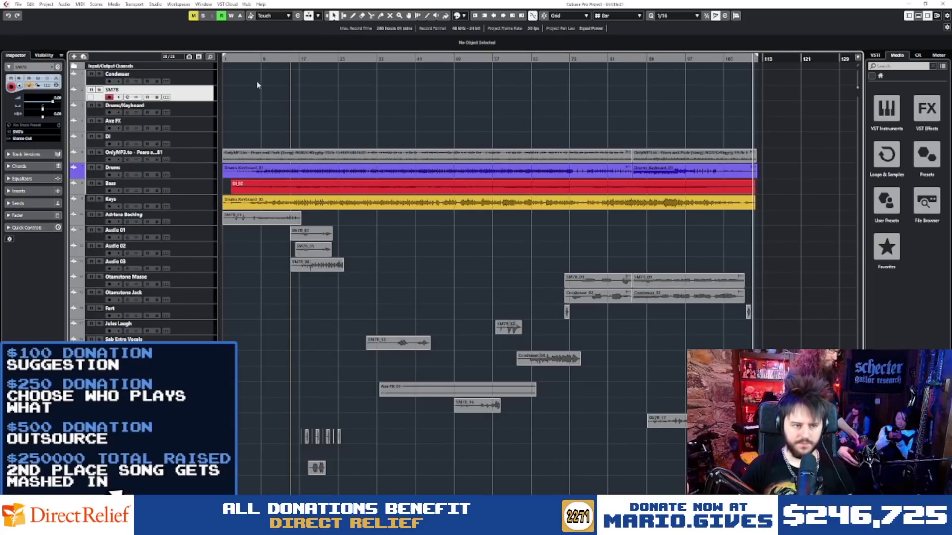
key("Up")
left_click(203, 100)
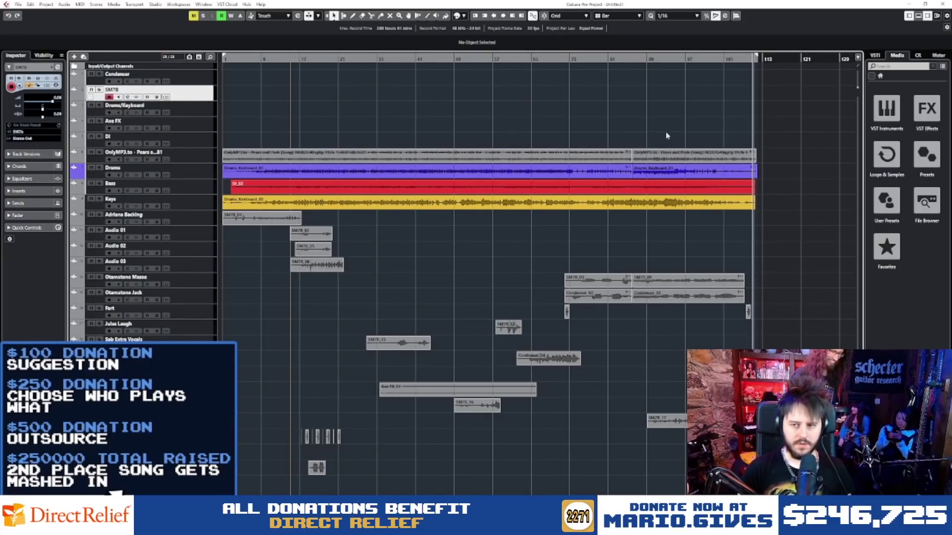
left_click_drag(799, 56, 790, 60)
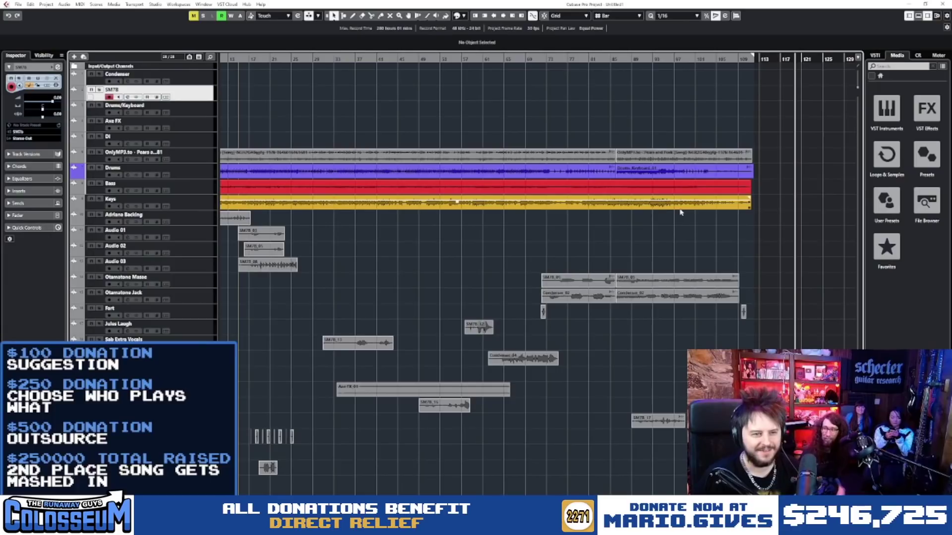
key("KP_Multiply")
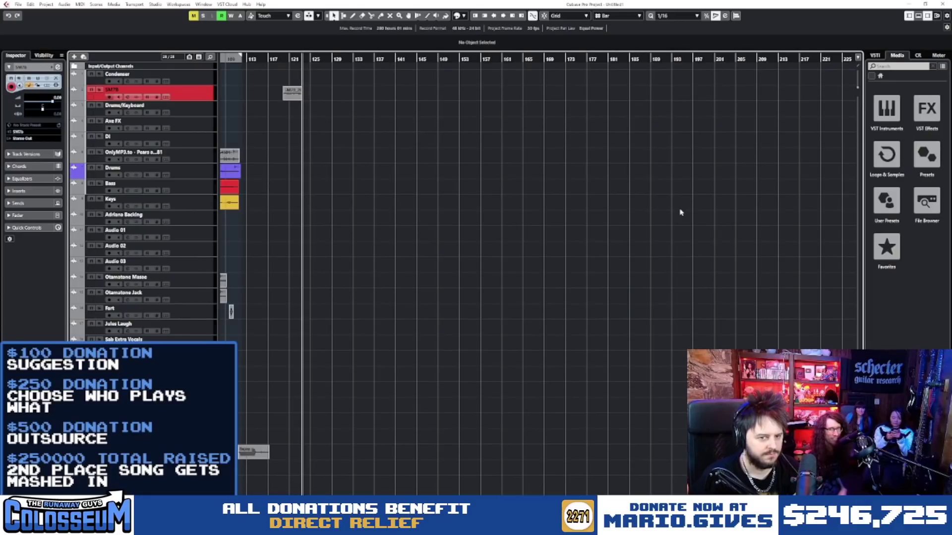
key("space")
Step: Play the new SM7B take from about bar 122.3
scroll(301, 127, "up", 6)
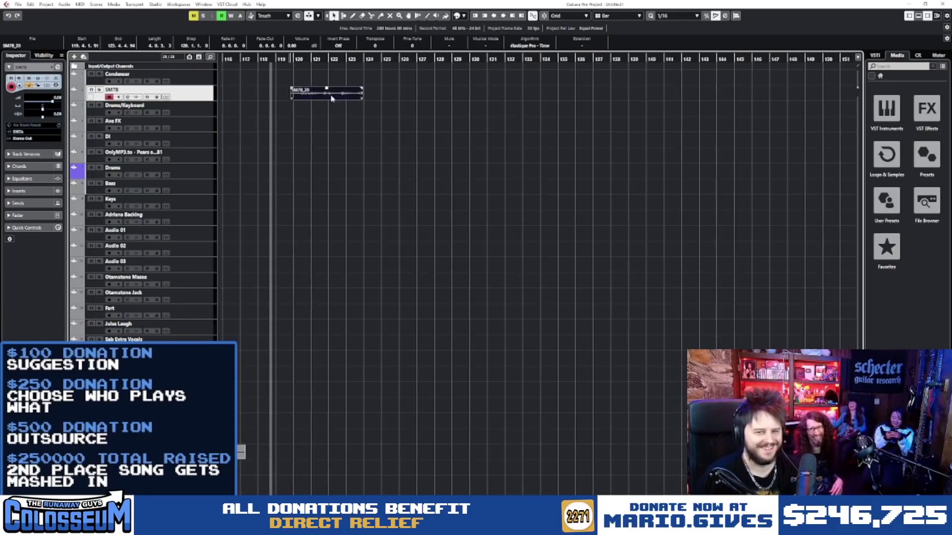
double_click(354, 54)
left_click(382, 162)
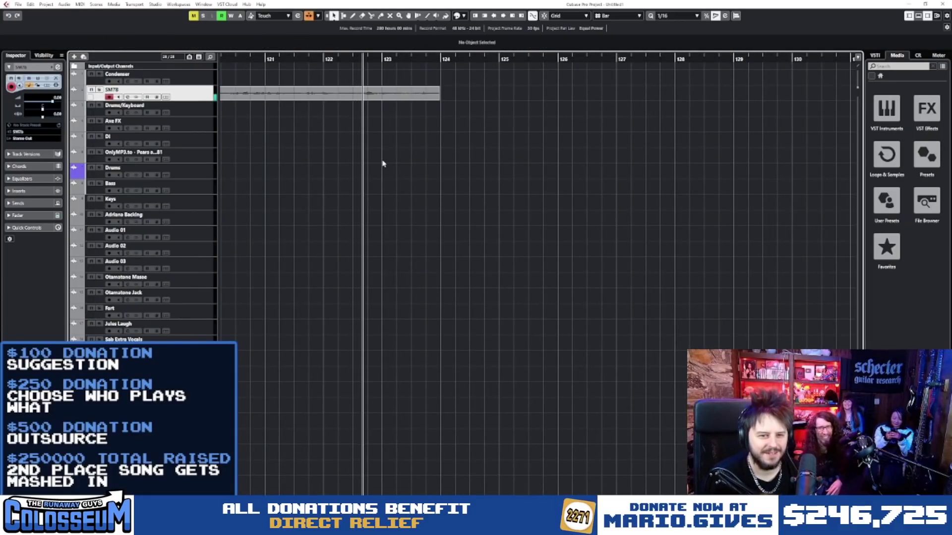
key("space")
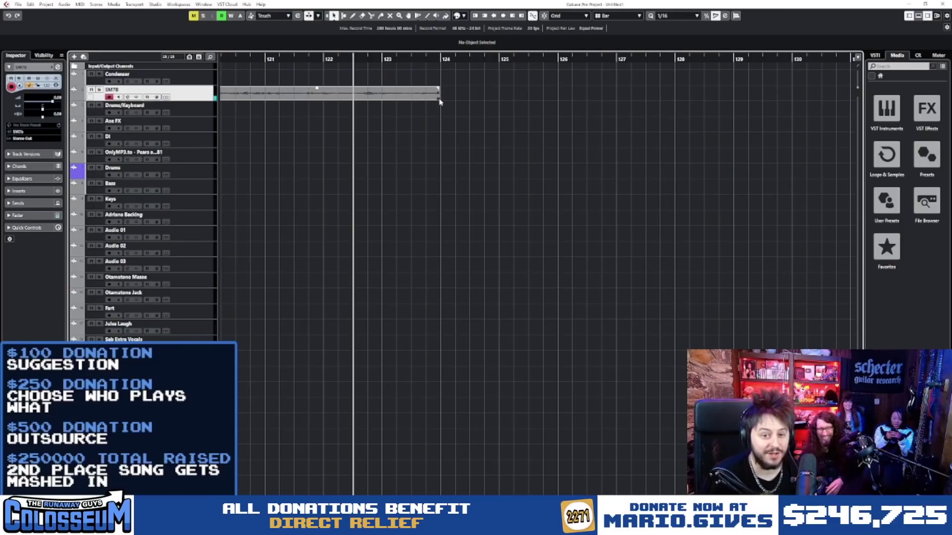
Step: Trim the new SM7B take to about bar 123.2, split it at about bar 122.3 and delete the earlier part
left_click_drag(439, 101, 402, 104)
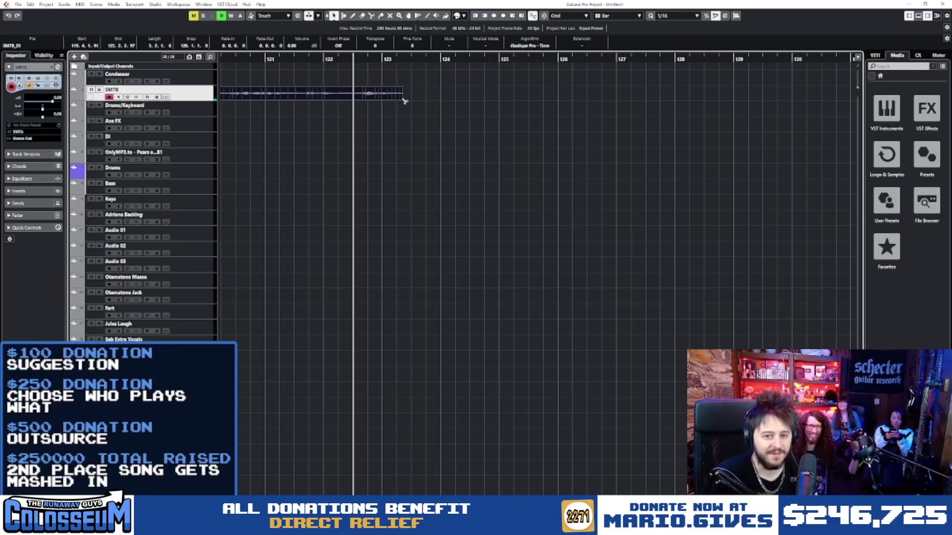
key("3")
left_click(354, 98)
key("1")
left_click(333, 98)
key("Delete")
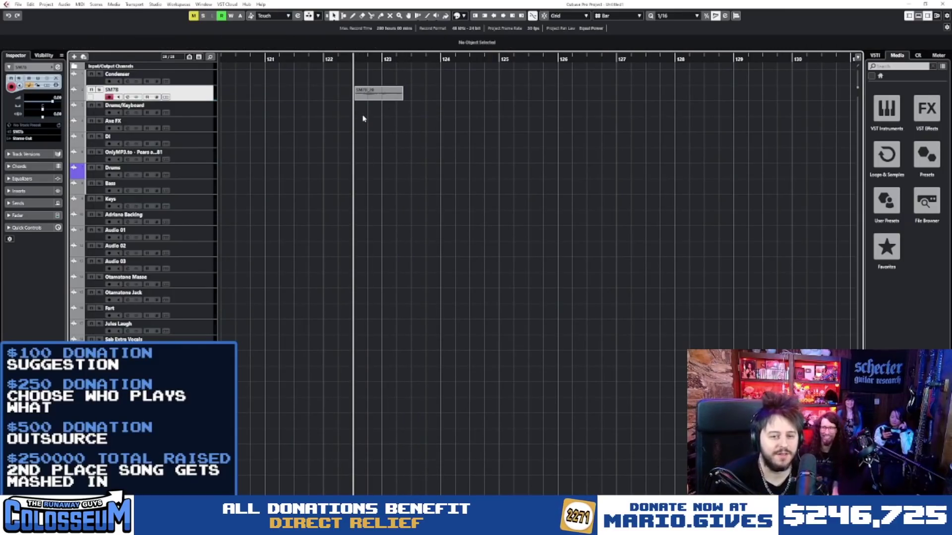
Step: Move the trimmed SM7B clip to about bar 117.4 on its own track below the existing ones
key("g")
key("g")
scroll(323, 159, "up", 1)
left_click(599, 98)
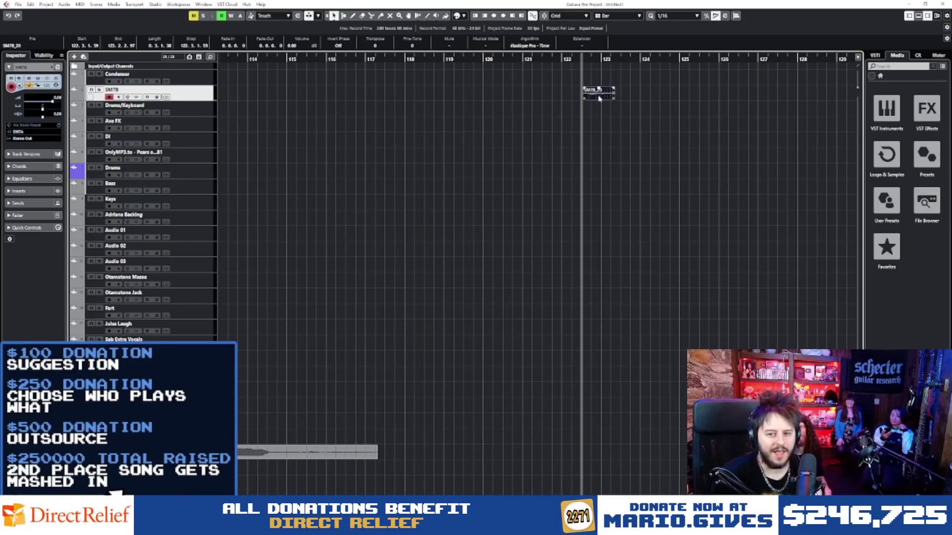
left_click_drag(599, 97, 409, 473)
Step: Audition the moved SM7B clip repeatedly, starting playback just after bar 117
left_click(398, 65)
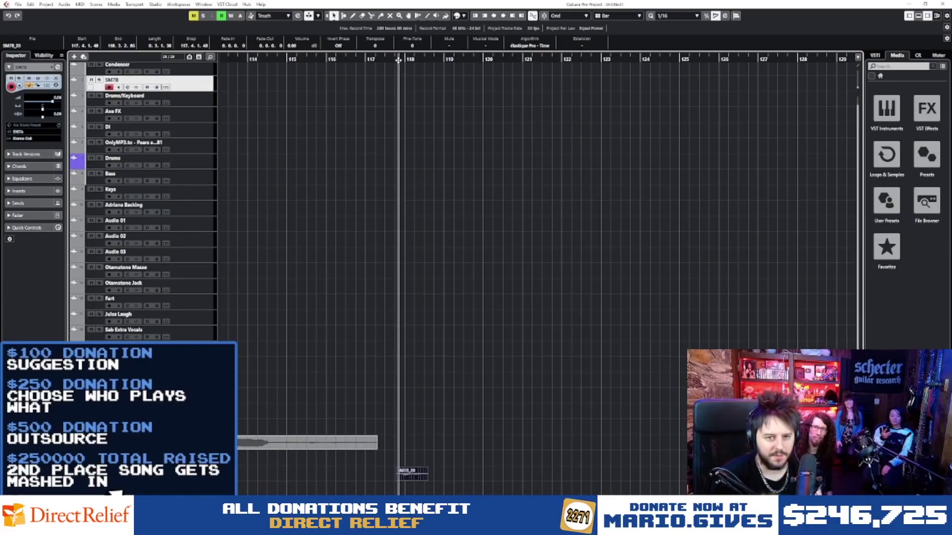
left_click(386, 99)
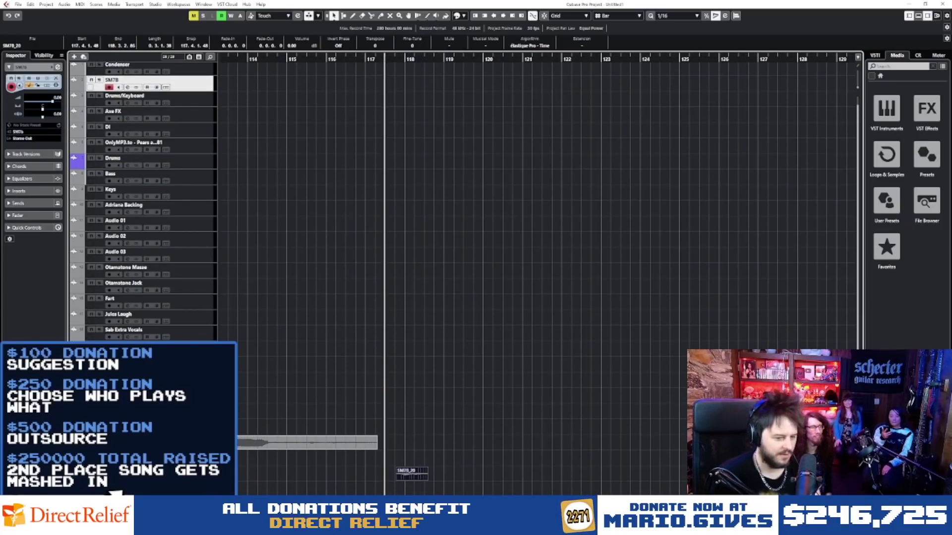
left_click(411, 473)
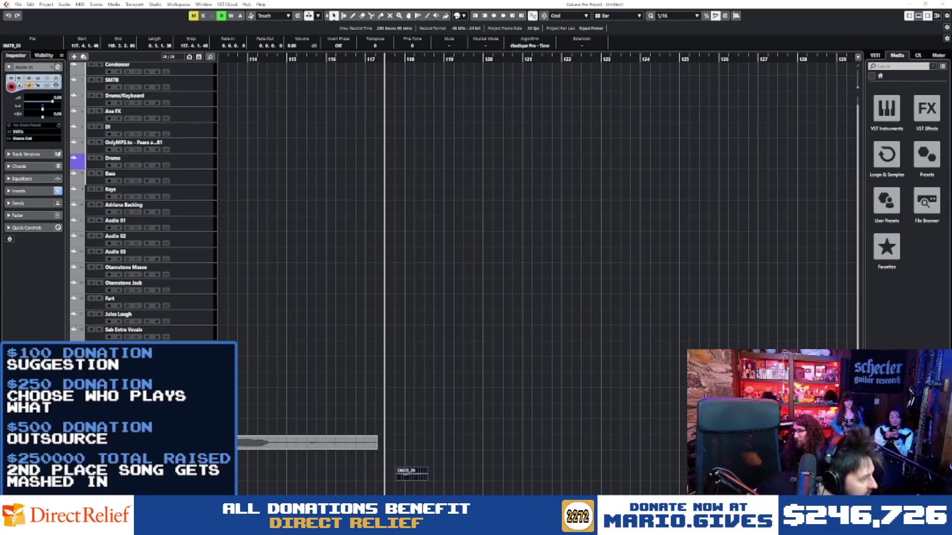
left_click(452, 299)
key("space")
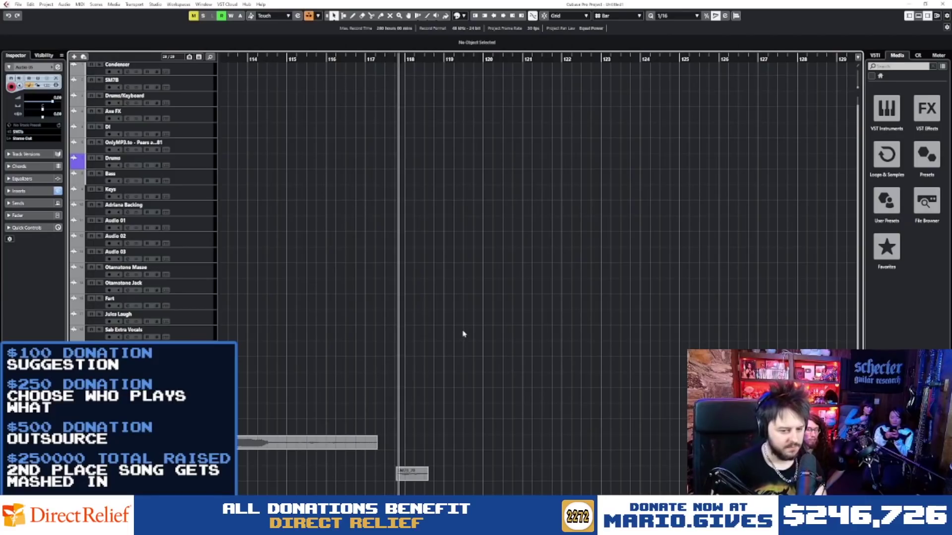
key("space")
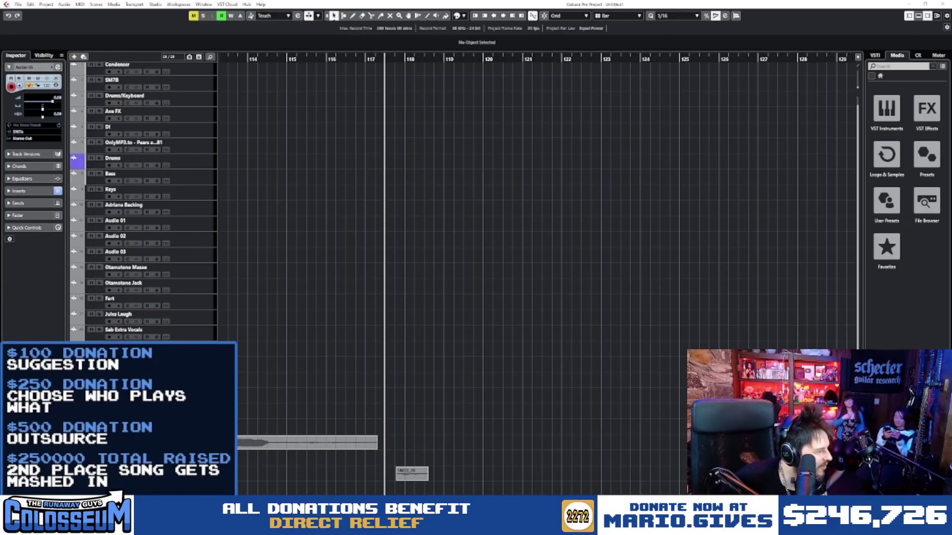
key("space")
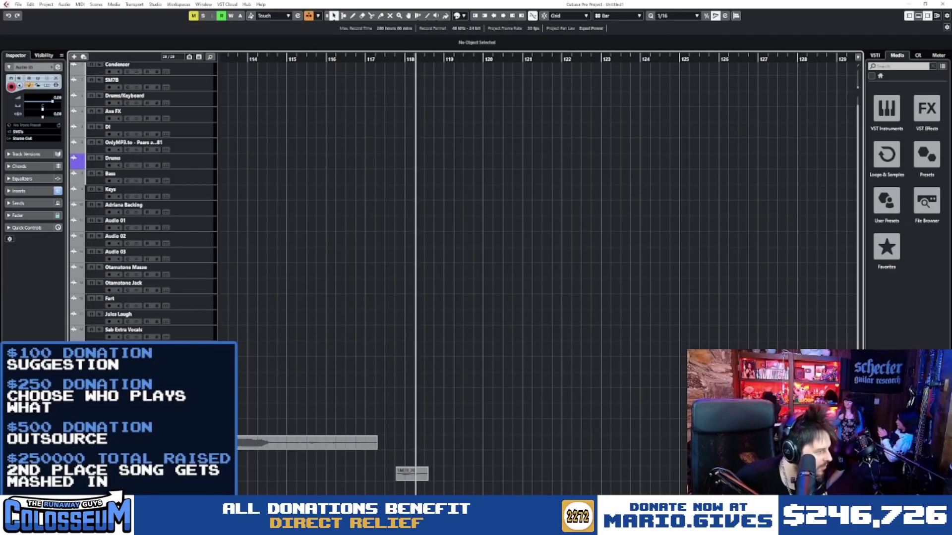
key("space")
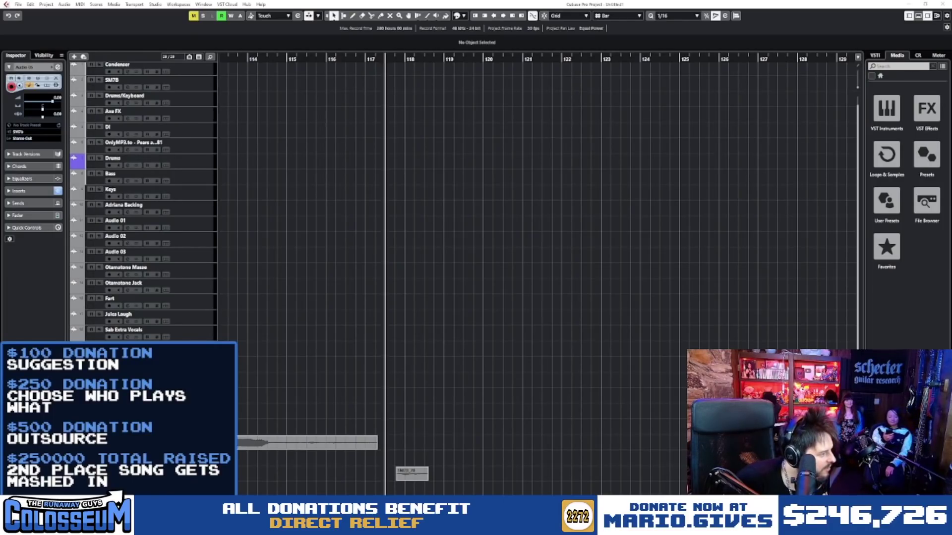
key("space")
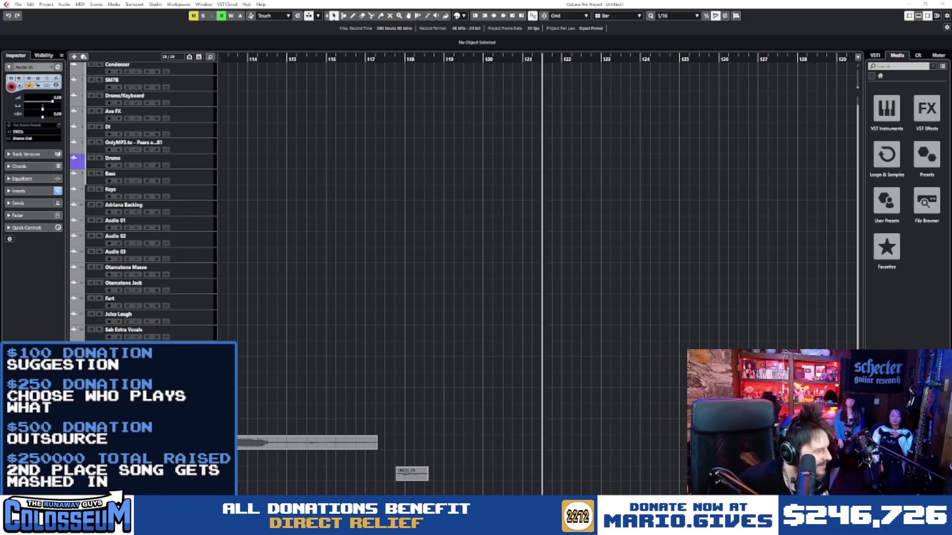
key("space")
key("space")
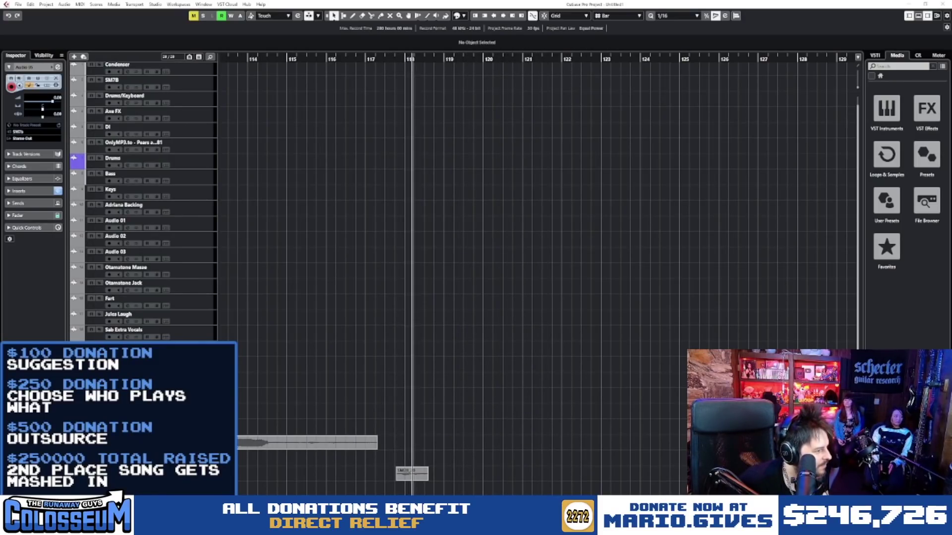
key("space")
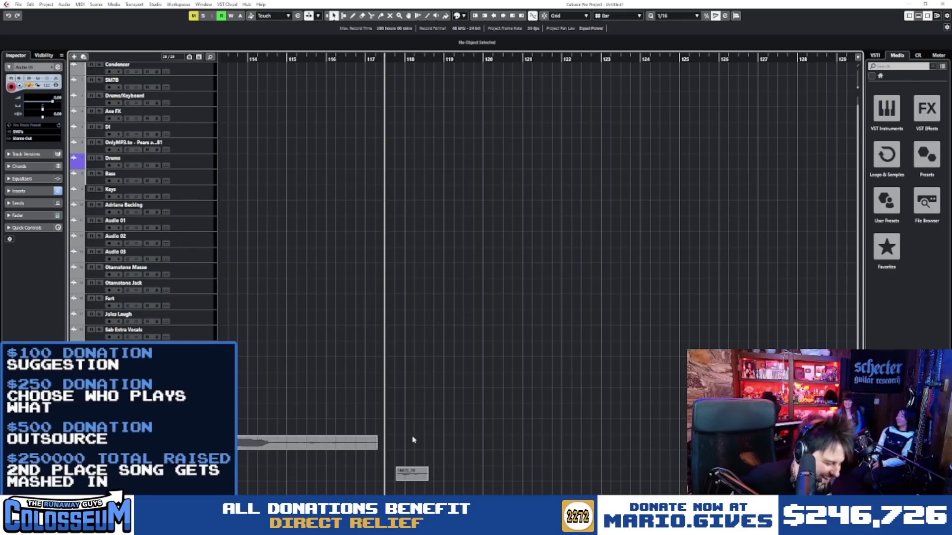
key("space")
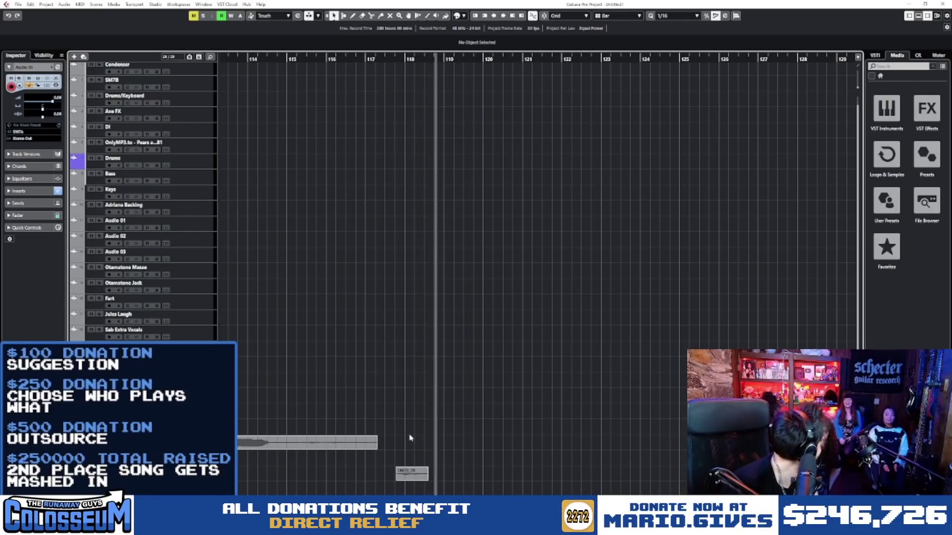
key("space")
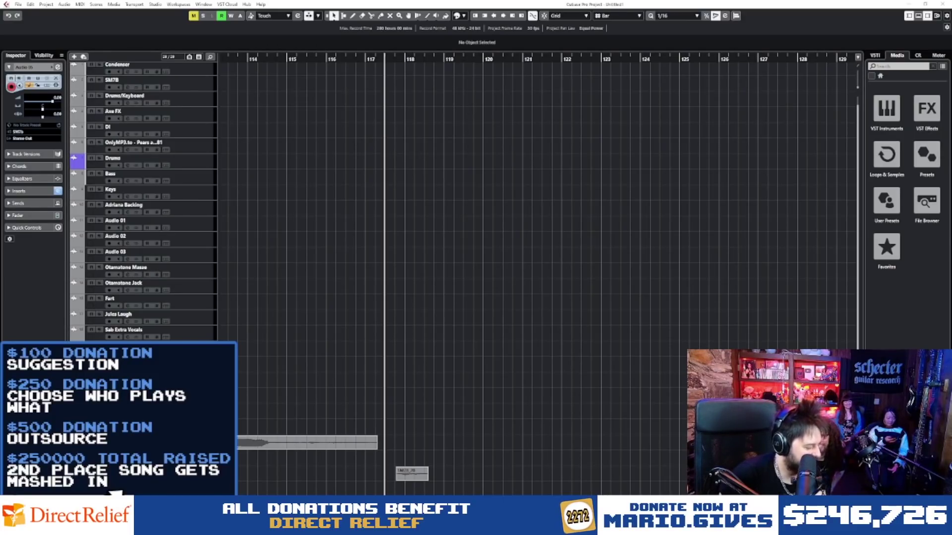
key("space")
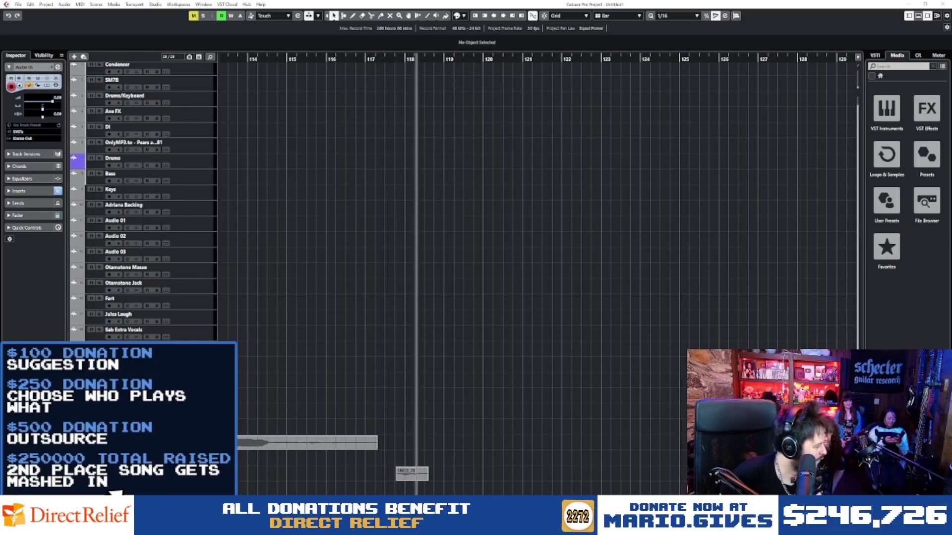
key("space")
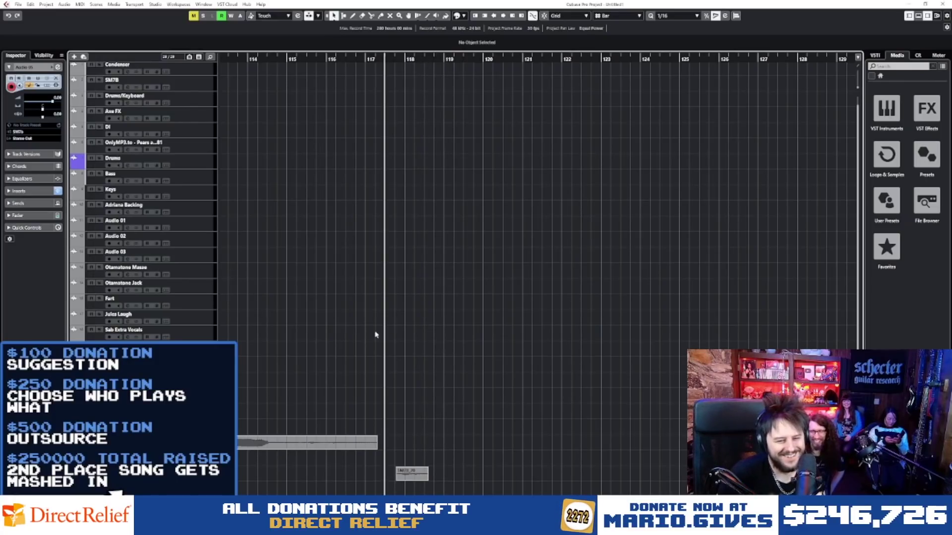
Step: Review the placement of the clips on all tracks across the full length of the song
key("g")
key("g")
key("g")
scroll(255, 340, "left", 5)
left_click(308, 347)
left_click(405, 363)
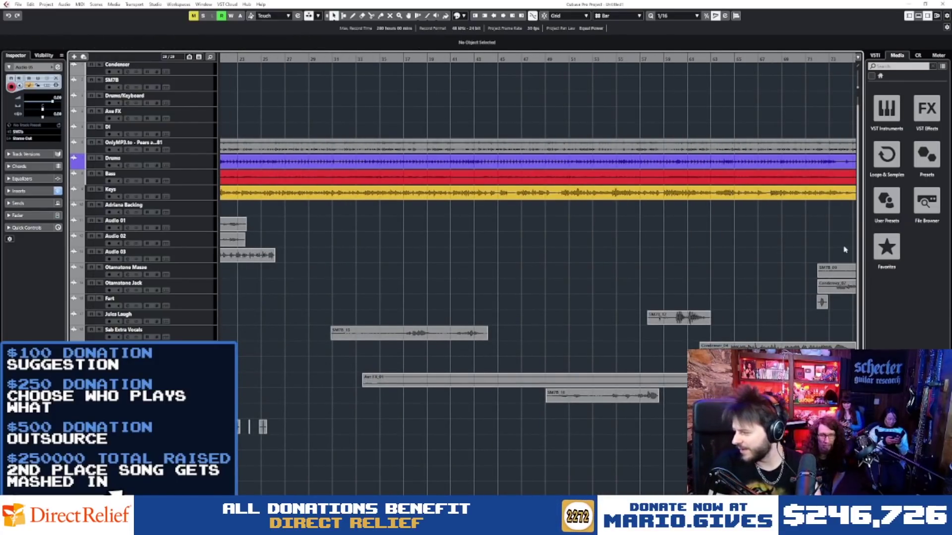
scroll(404, 298, "down", 2)
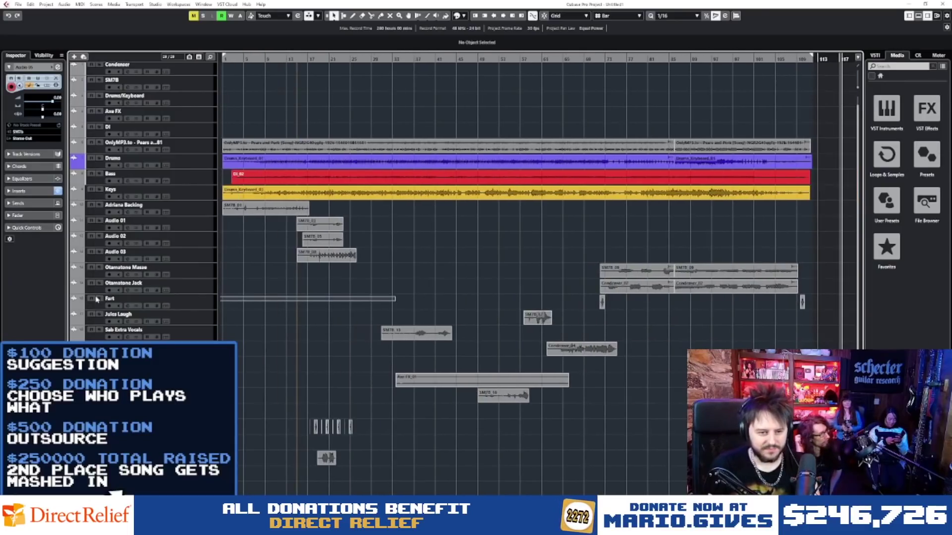
scroll(313, 296, "down", 2)
scroll(407, 287, "down", 1)
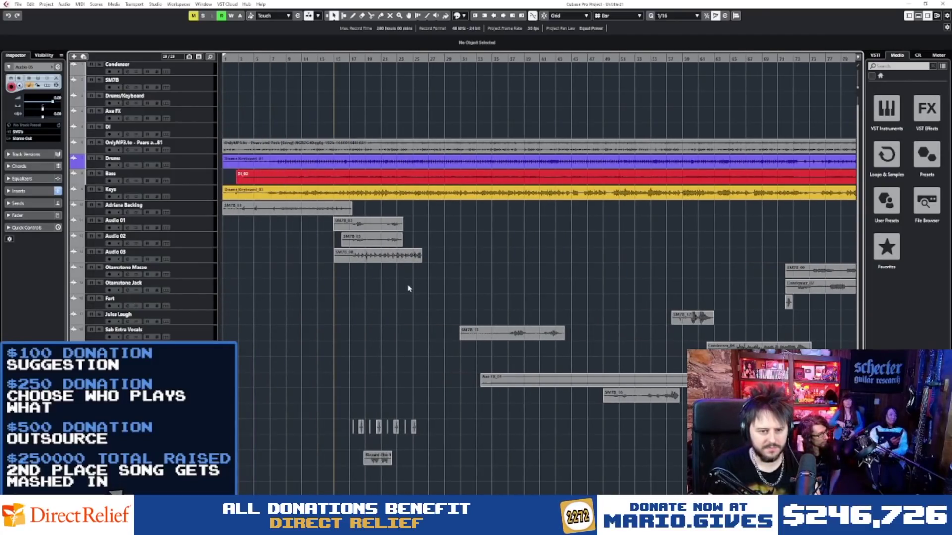
scroll(361, 298, "down", 1)
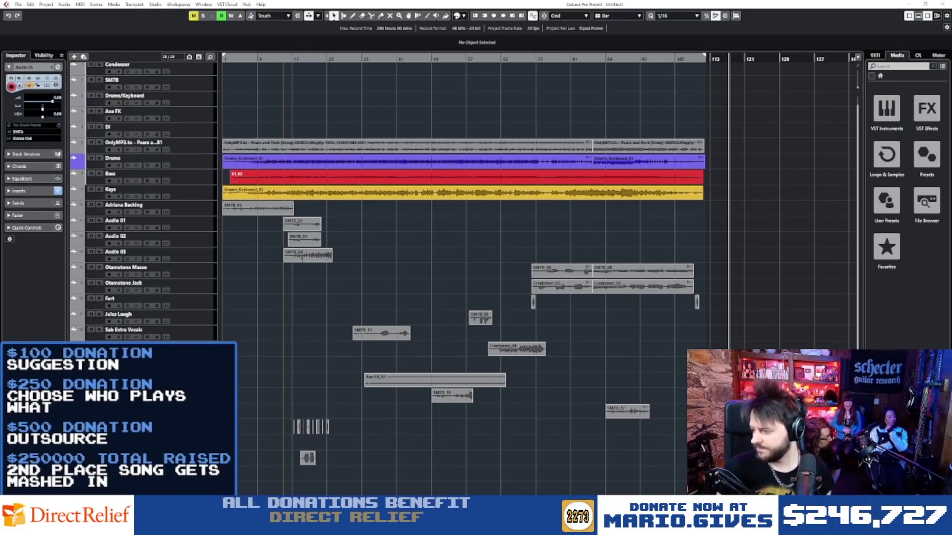
key("alt+Tab")
left_click_drag(369, 18, 951, 30)
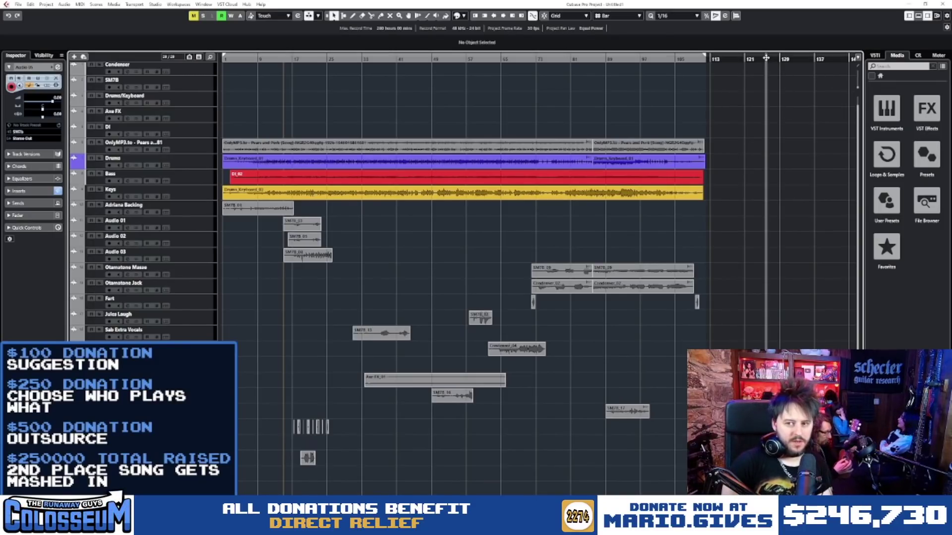
Step: Select the SM7B track as the armed recording track
left_click(189, 74)
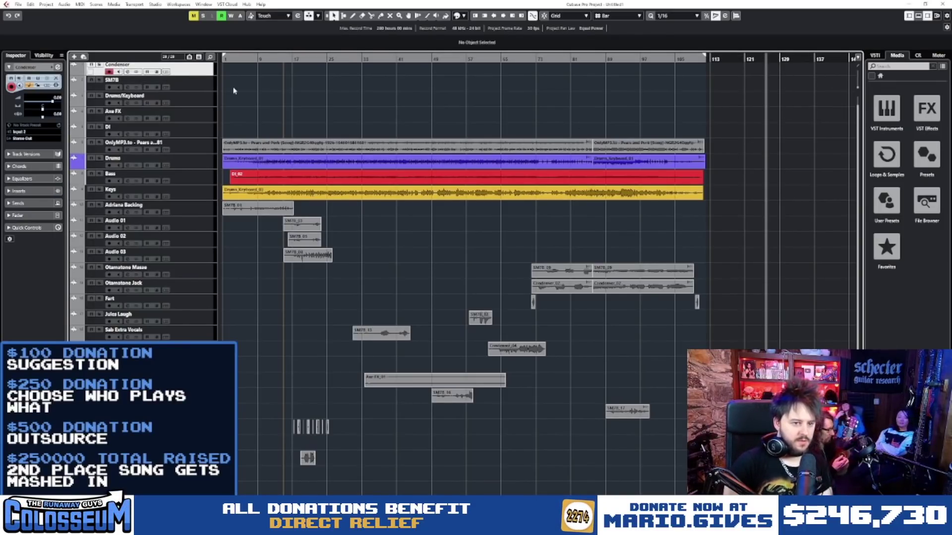
left_click(209, 90)
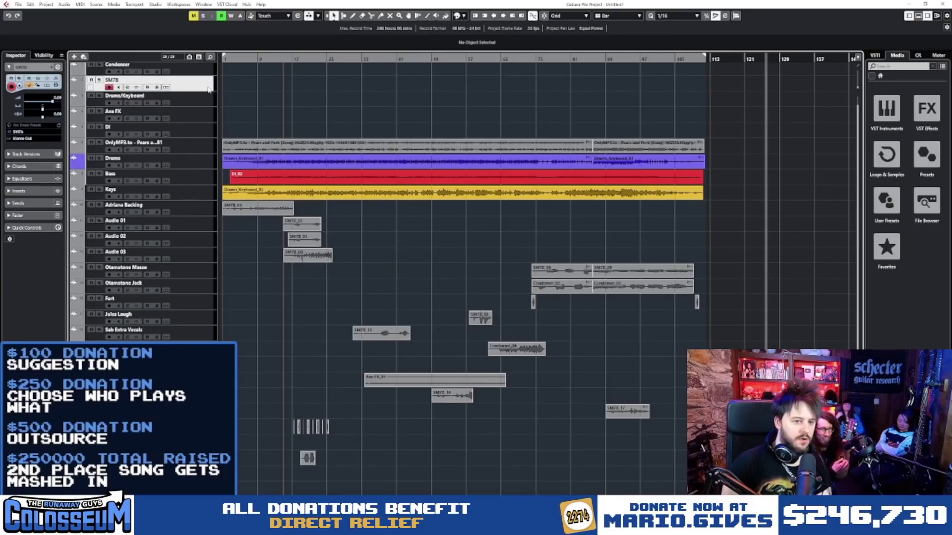